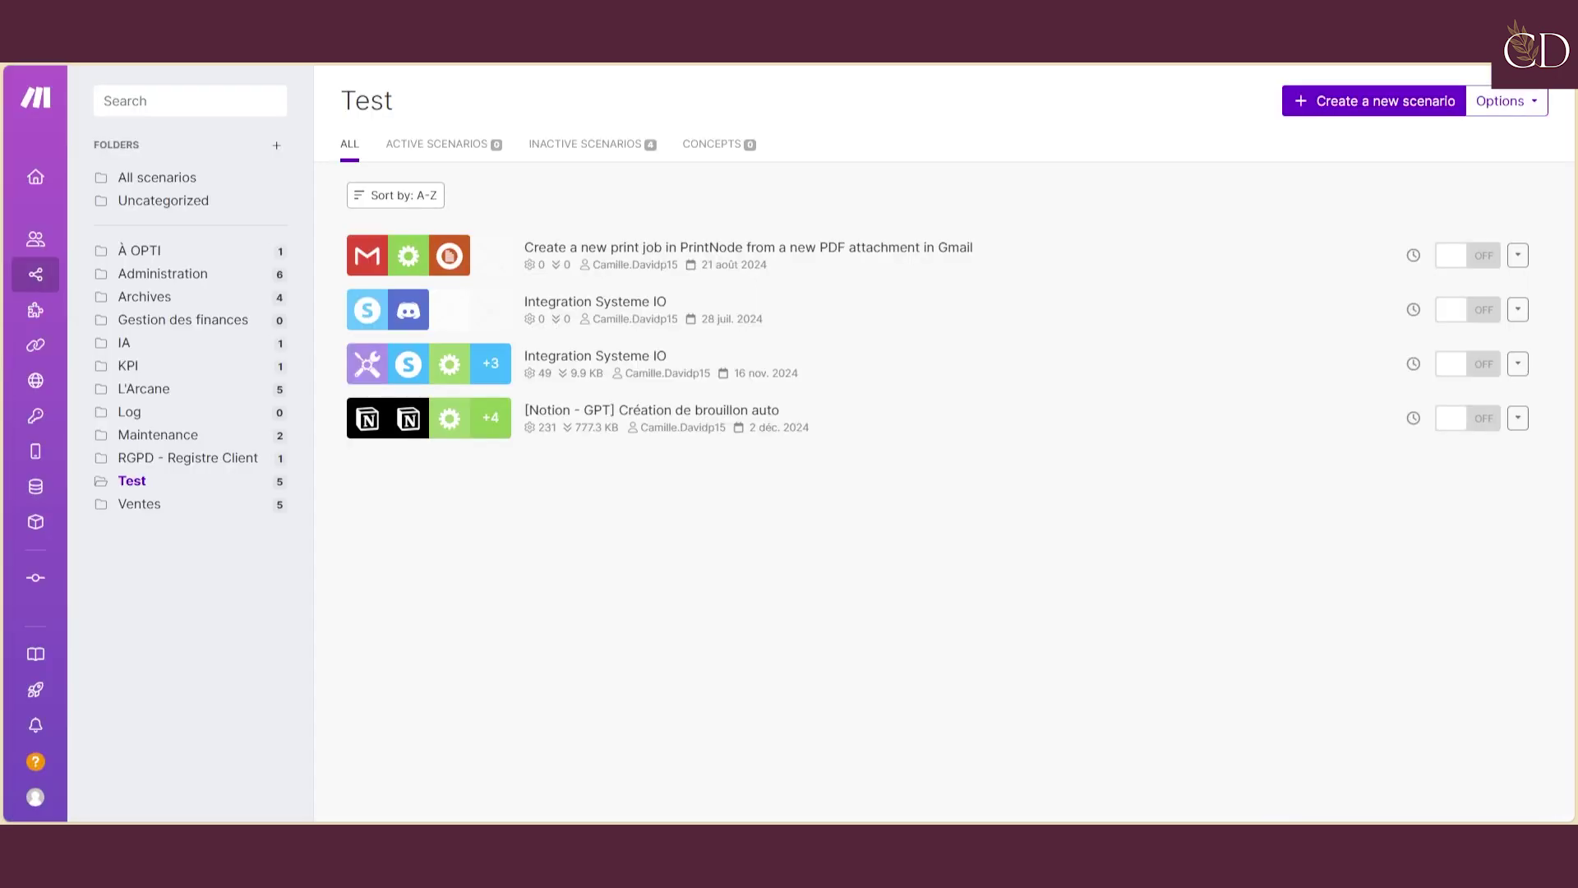
Start a new Make scenario and browse the Notion app's list of modules
{"action": "left_click", "coordinate": [1402, 104]}
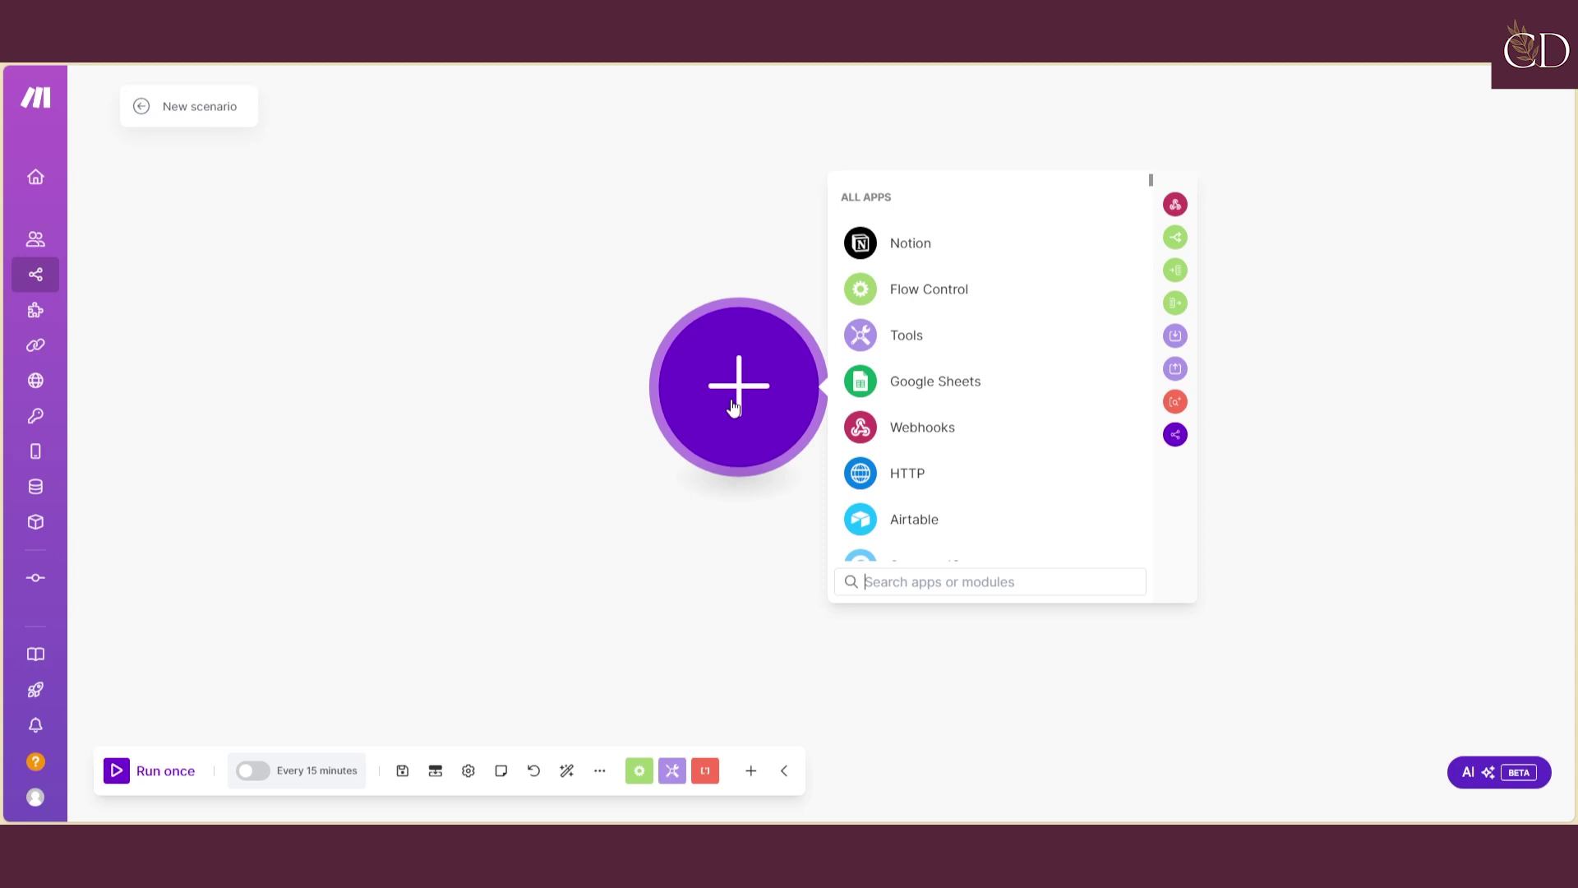
{"action": "left_click", "coordinate": [906, 248]}
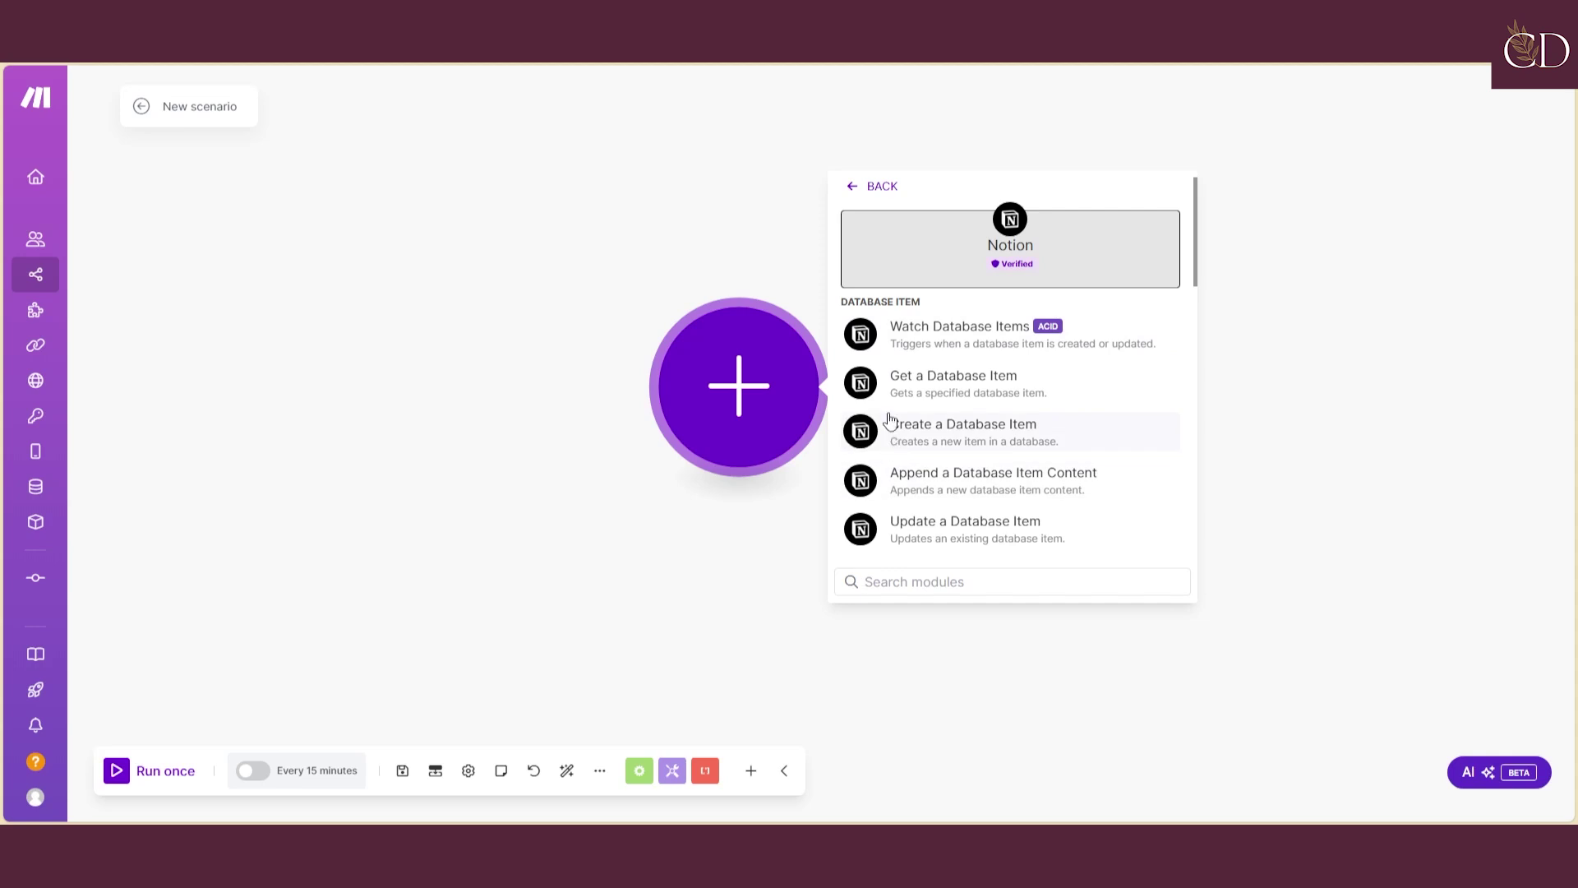
{"action": "scroll", "coordinate": [890, 417], "scroll_direction": "down", "scroll_amount": 3}
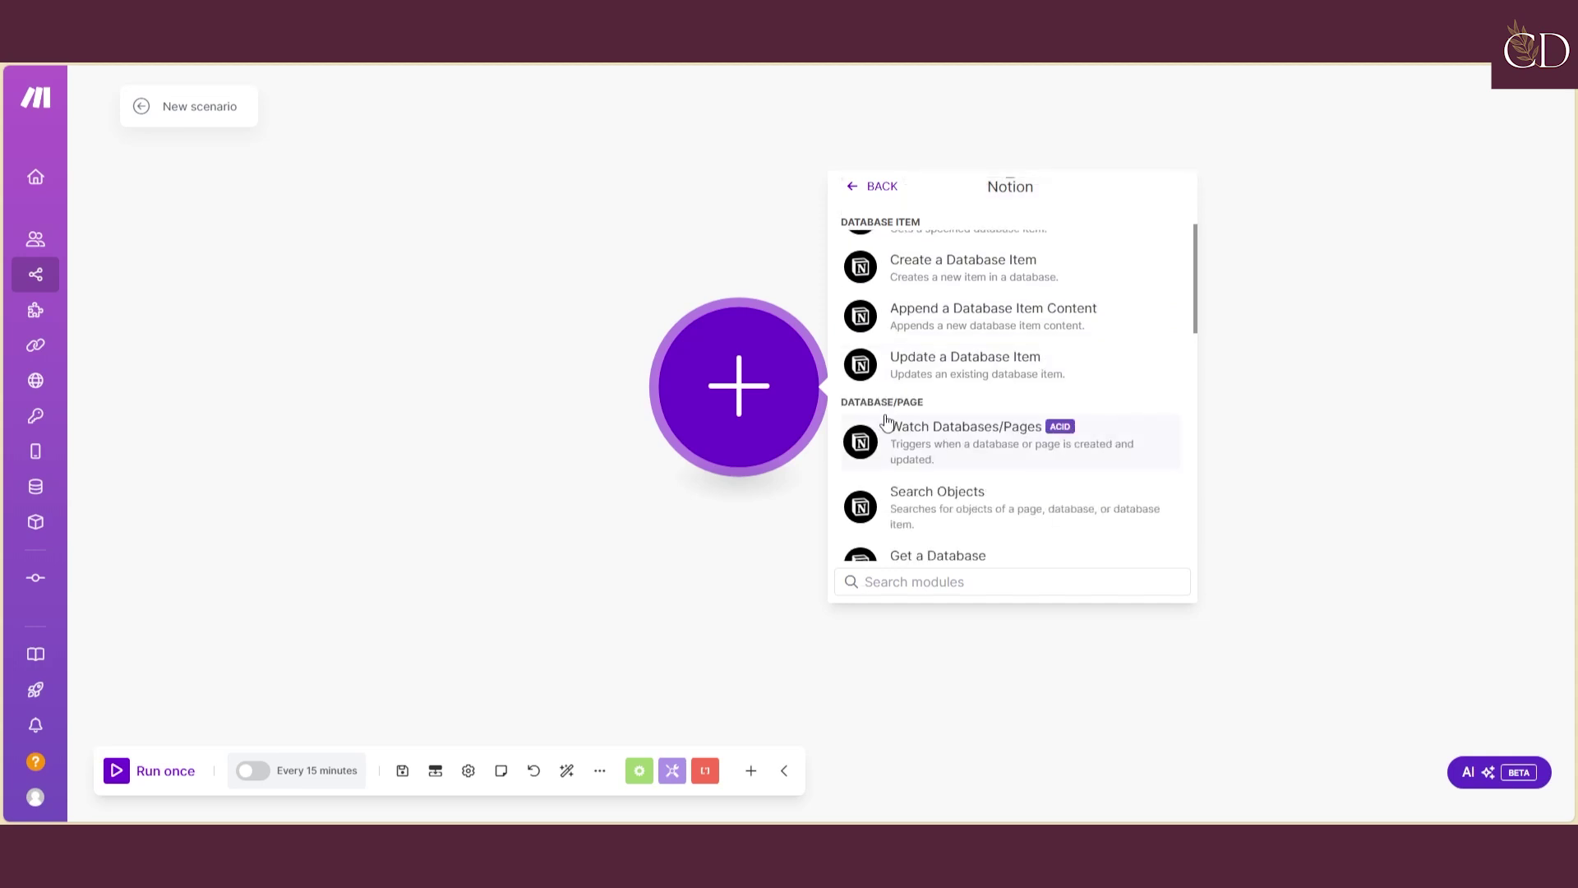
{"action": "scroll", "coordinate": [893, 322], "scroll_direction": "up", "scroll_amount": 3}
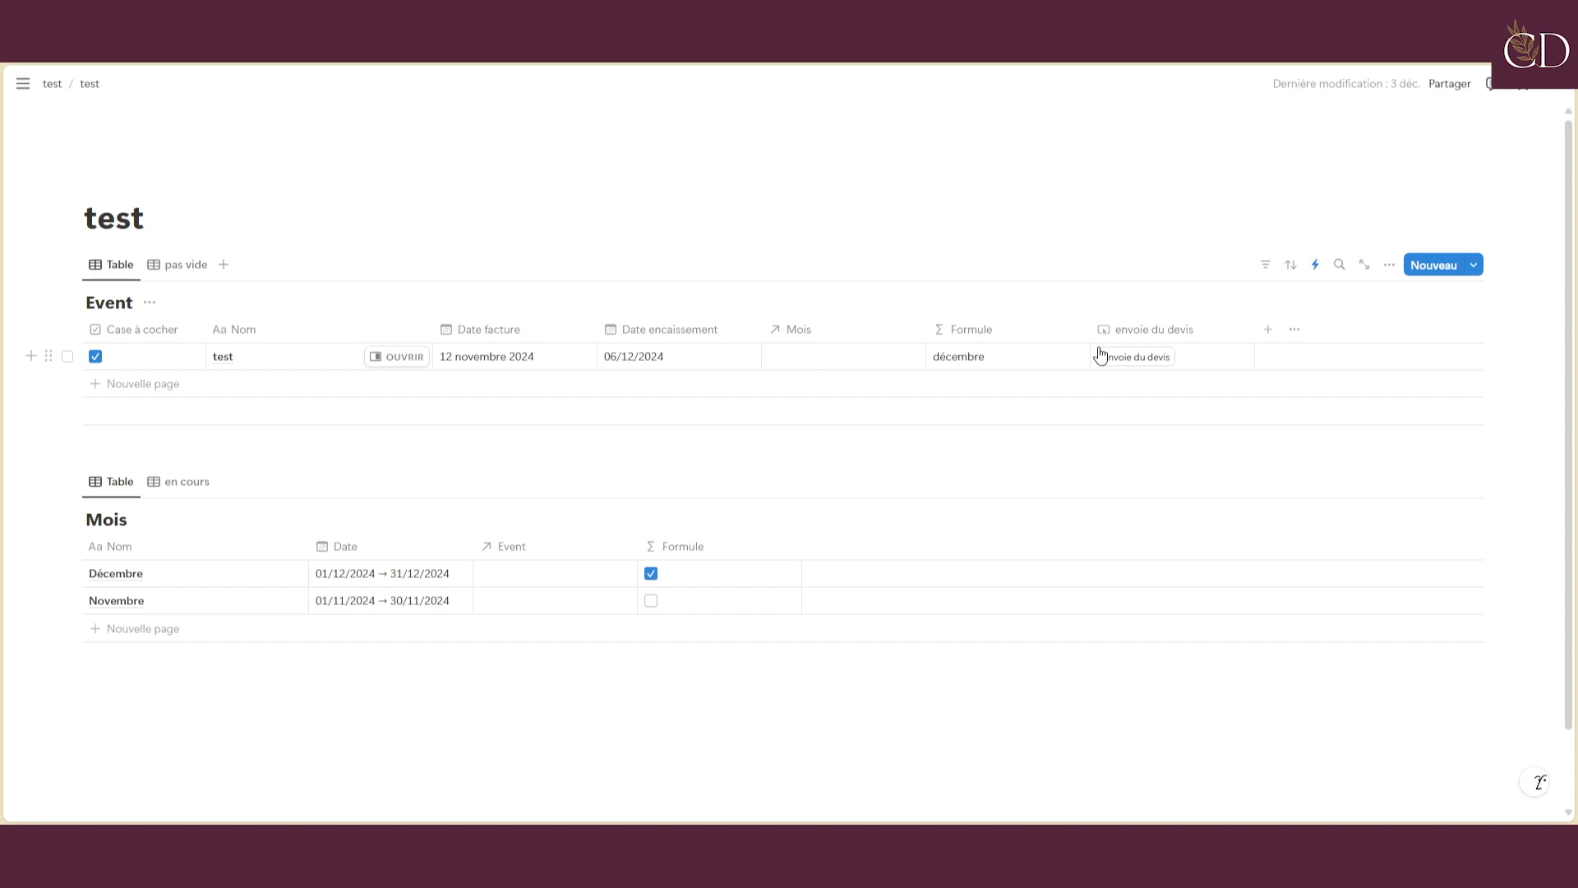
{"action": "left_click", "coordinate": [1123, 364]}
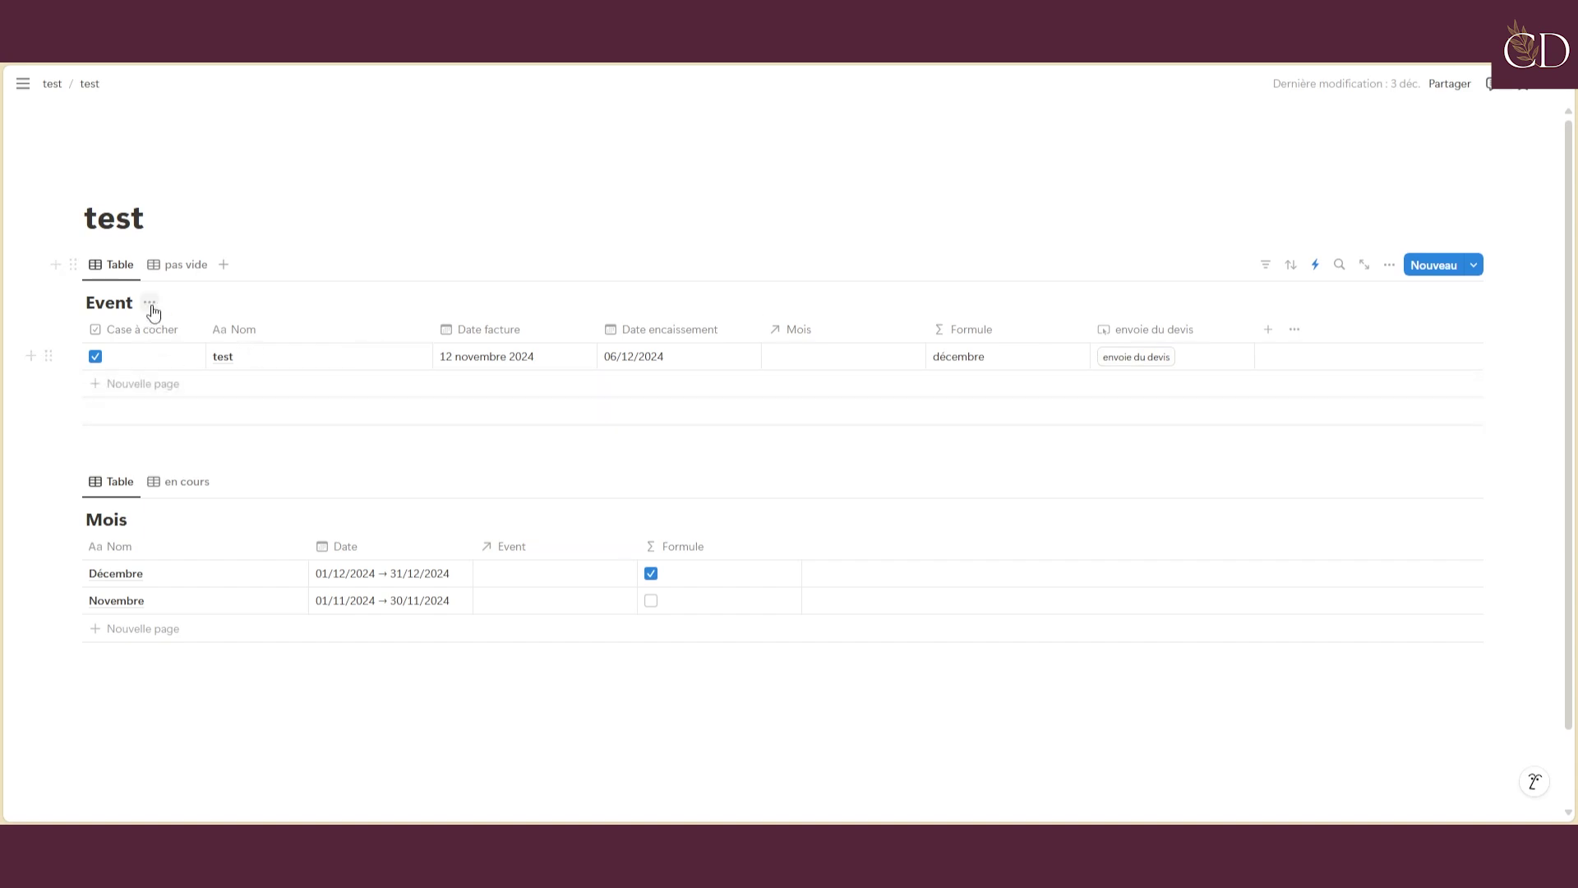
{"action": "left_click", "coordinate": [176, 383]}
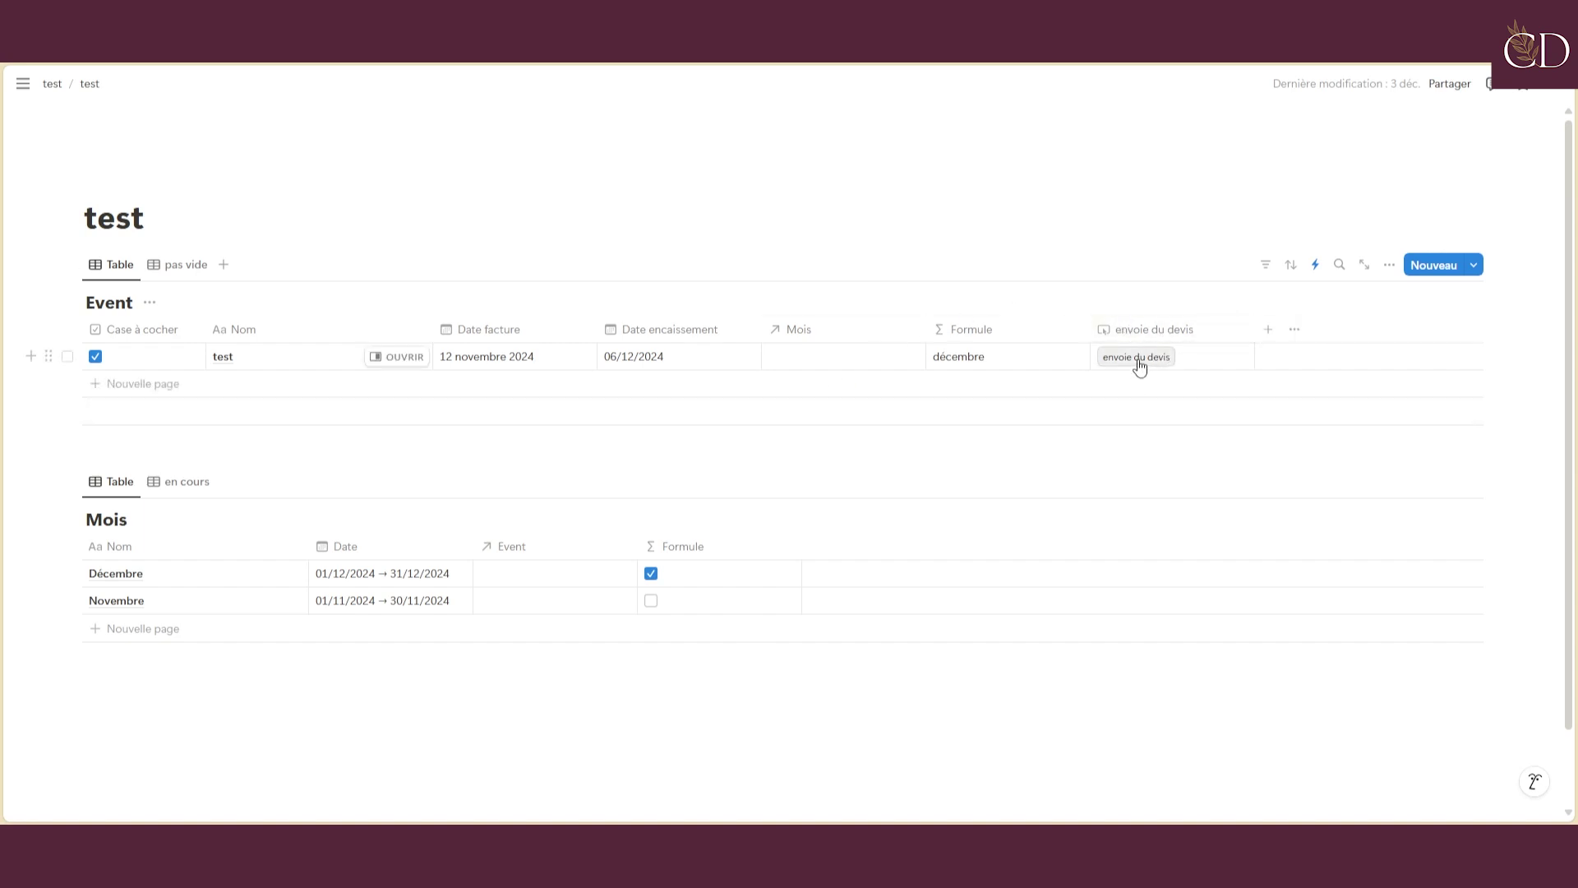
Inspect the envoie du devis button's automation and its possible actions, closing without adding one
{"action": "left_click", "coordinate": [1139, 362]}
{"action": "left_click", "coordinate": [1149, 327]}
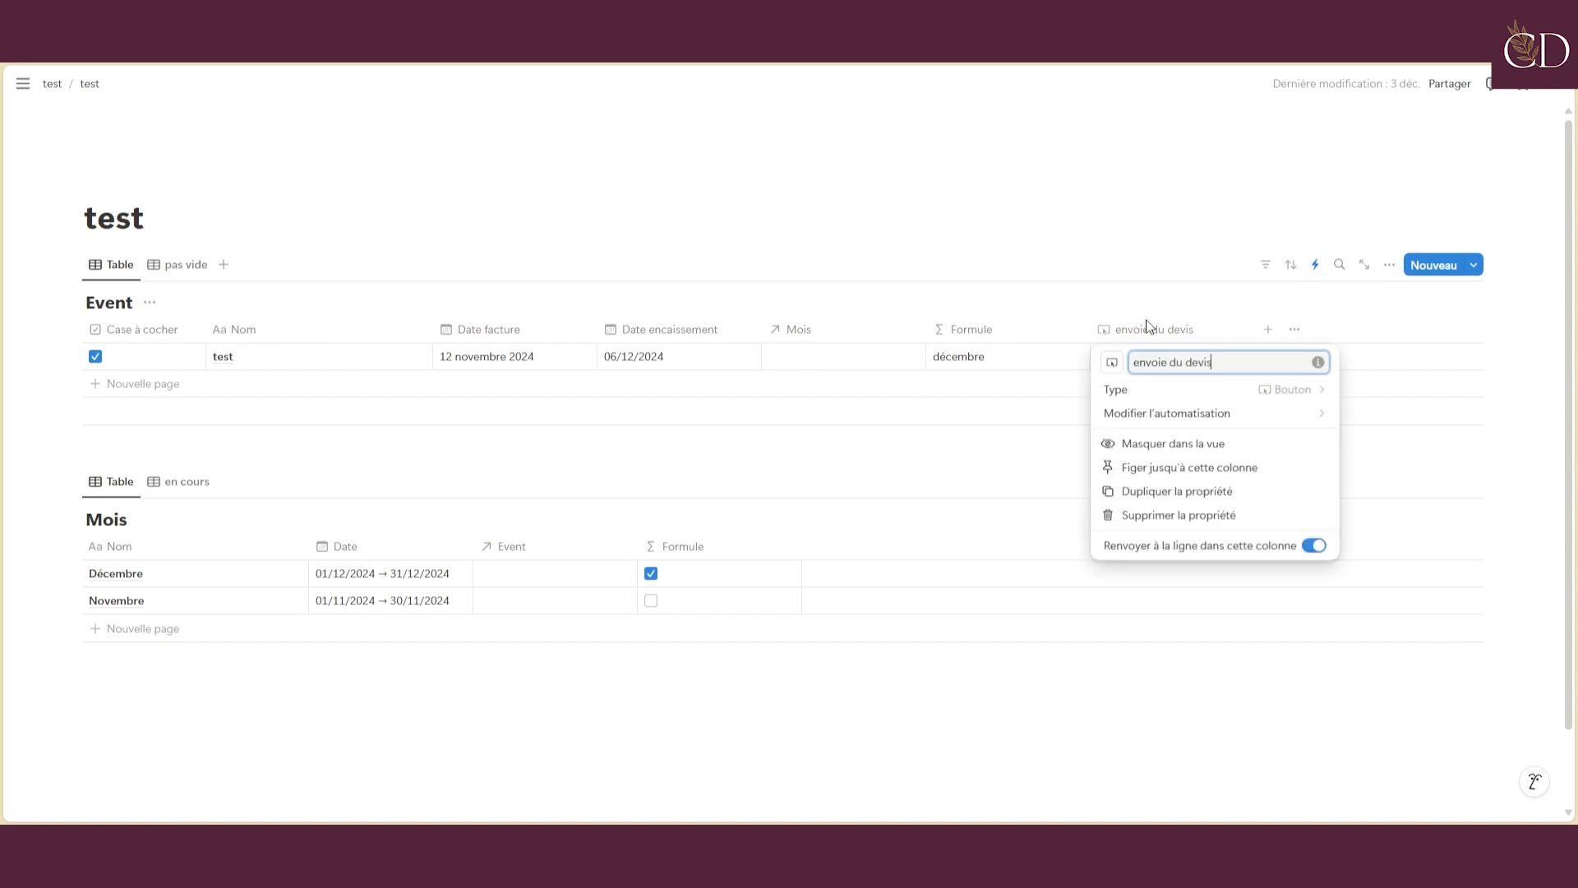
{"action": "left_click", "coordinate": [1166, 416]}
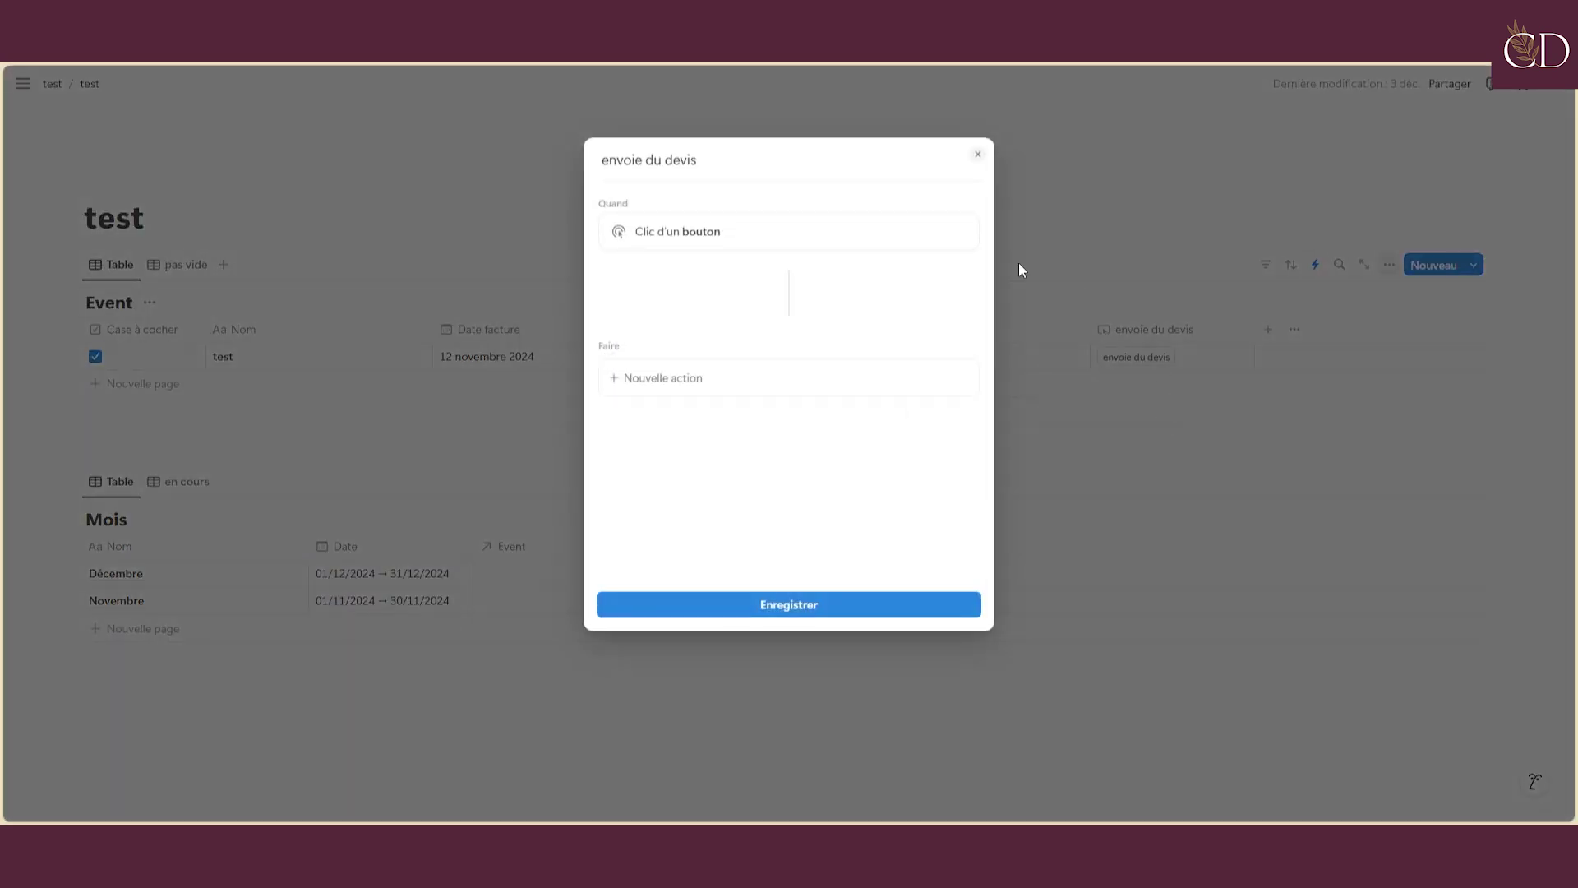
{"action": "left_click", "coordinate": [682, 394]}
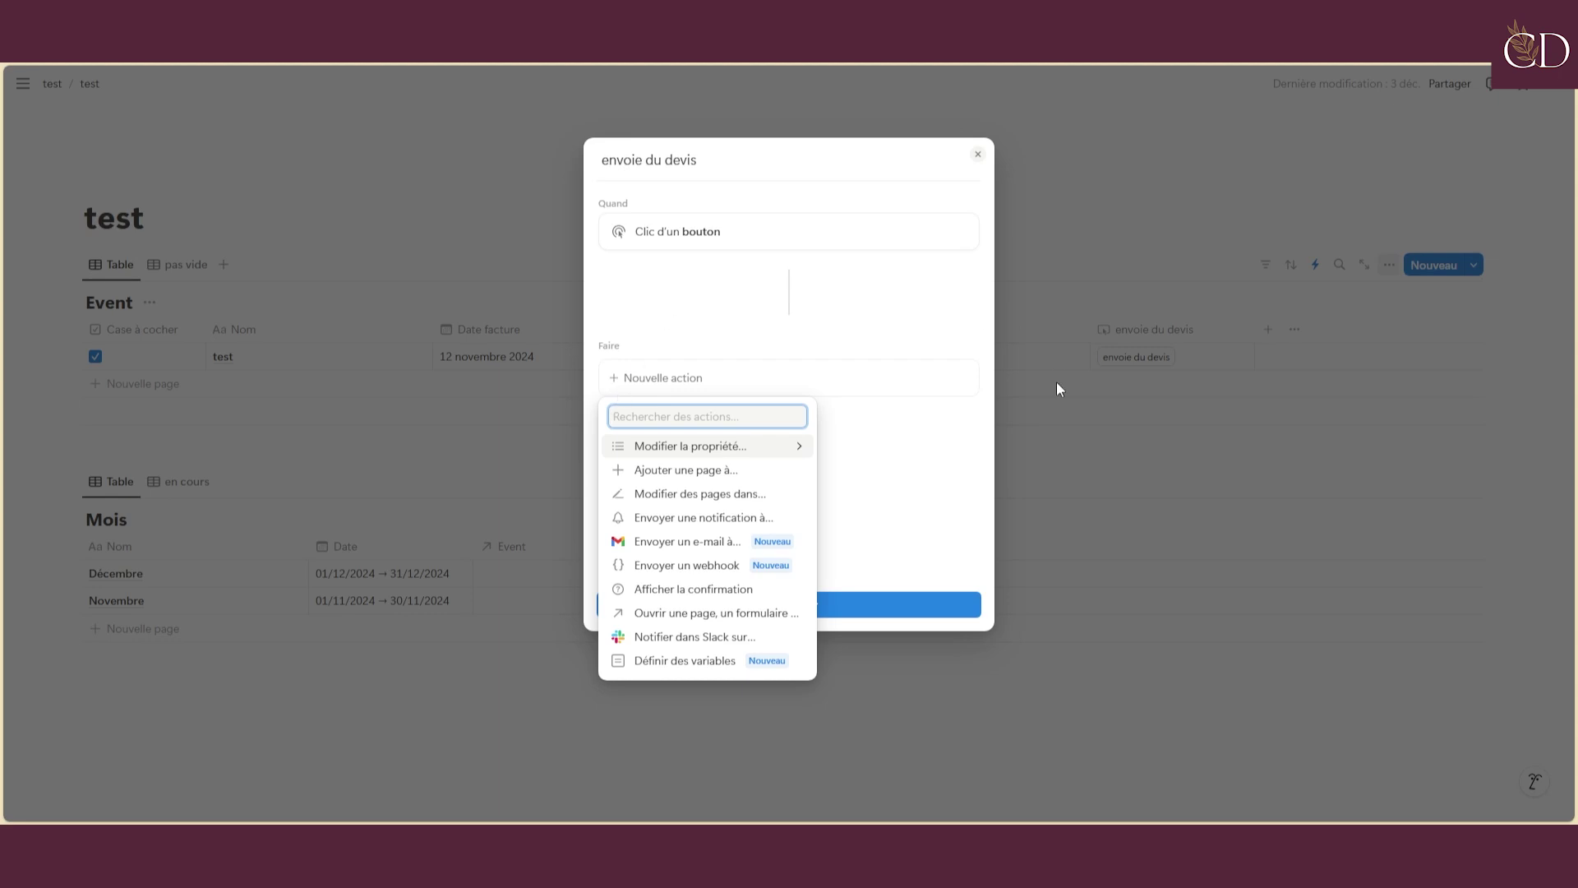
{"action": "left_click", "coordinate": [1130, 284]}
Pause the existing Event database automation and start a new automation for all Event pages
{"action": "left_click", "coordinate": [1258, 279]}
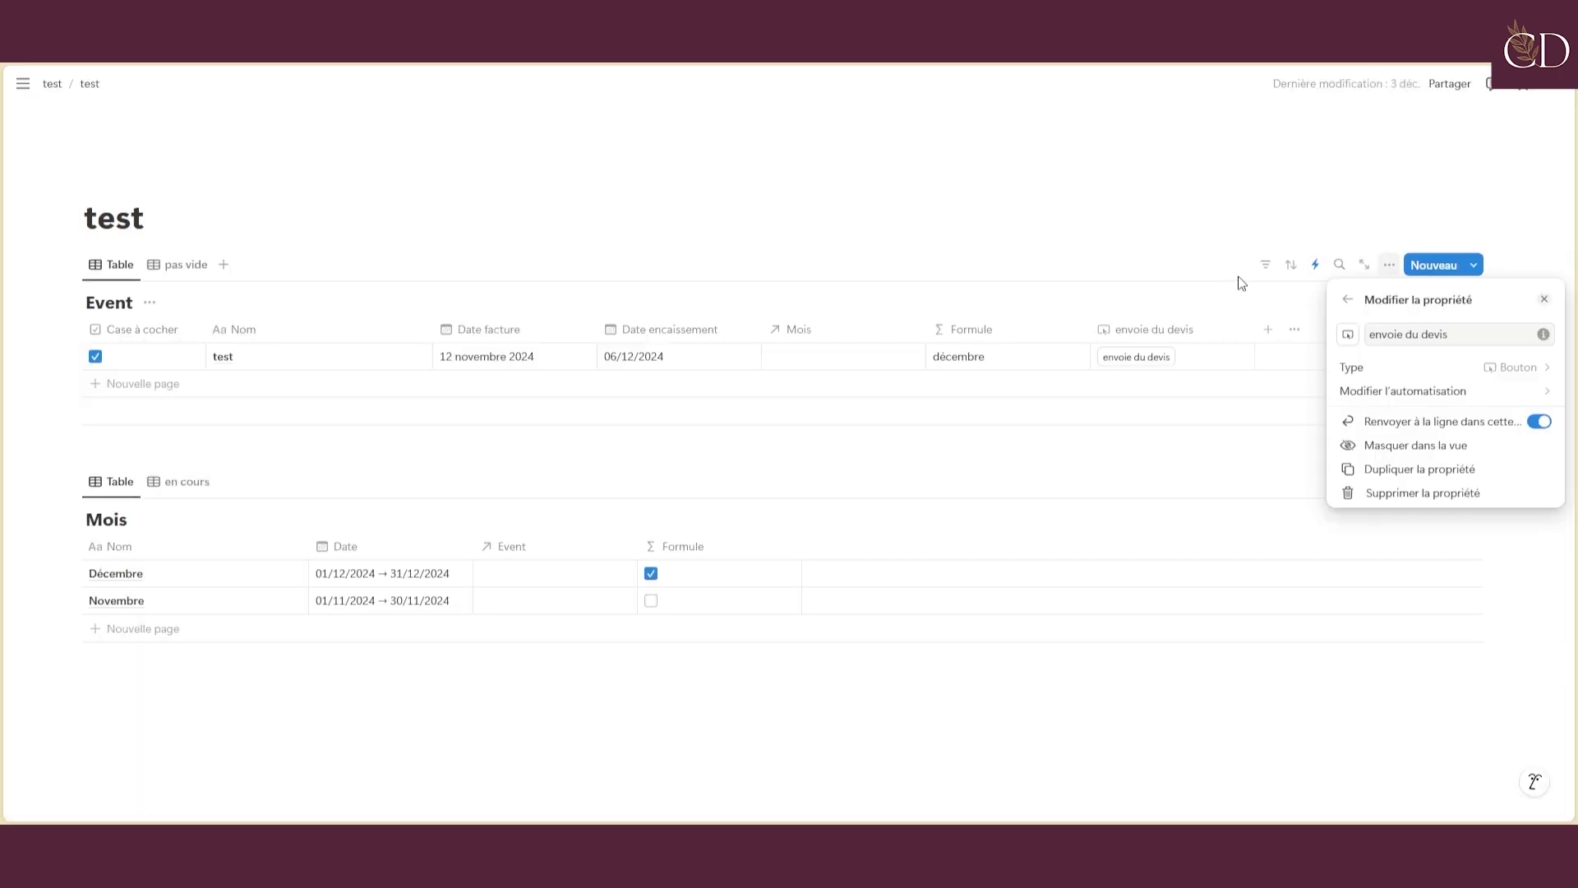
{"action": "left_click", "coordinate": [1314, 271]}
{"action": "left_click", "coordinate": [1313, 271]}
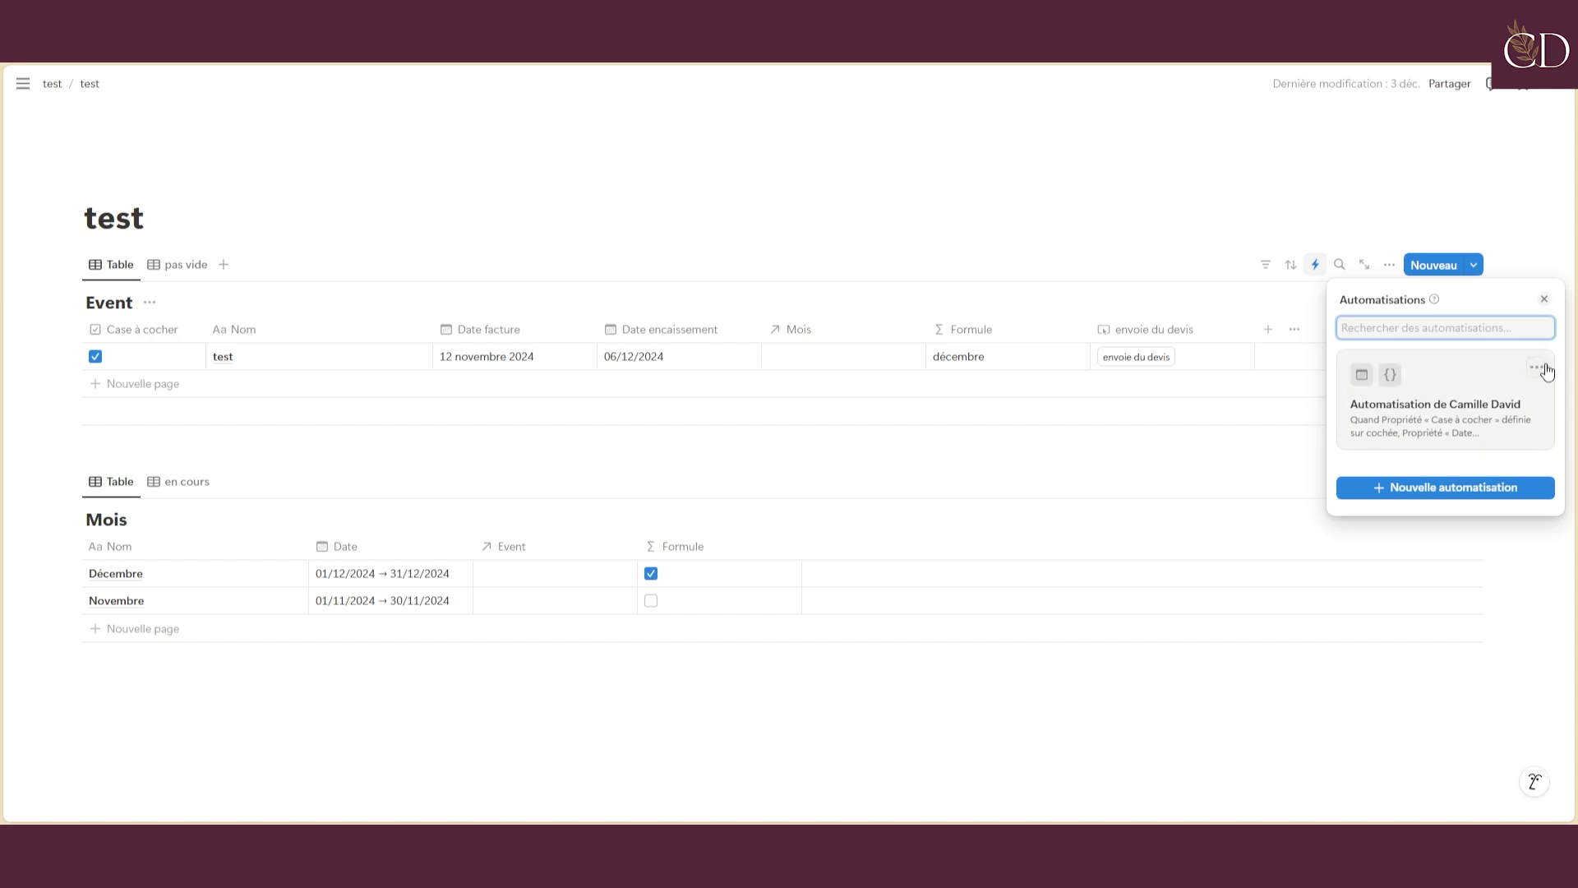
{"action": "left_click", "coordinate": [1545, 370]}
{"action": "left_click", "coordinate": [1536, 394]}
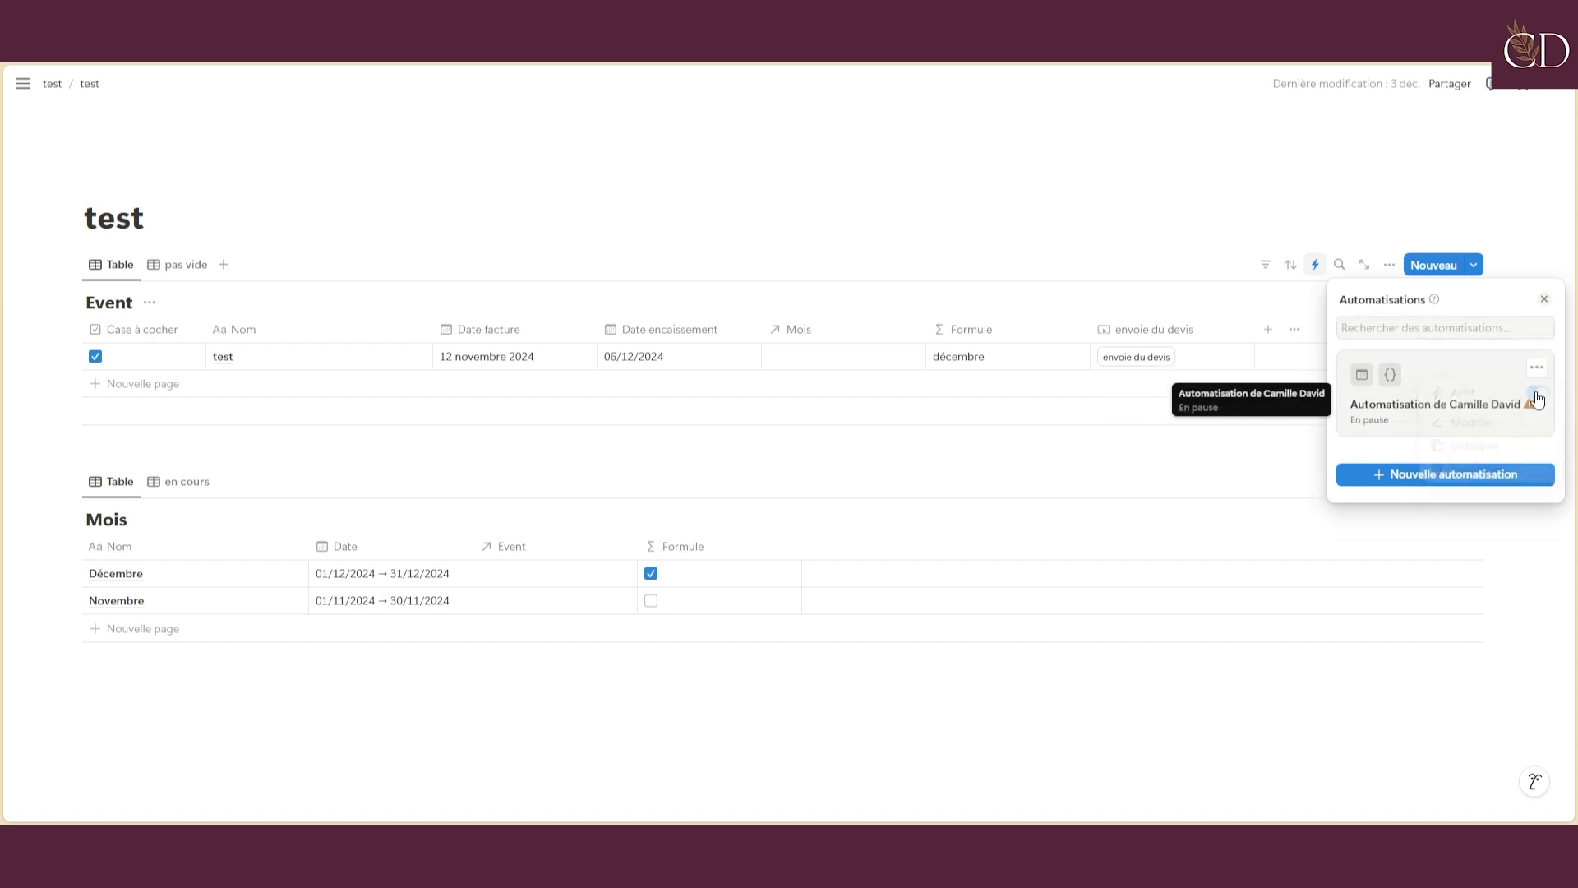
{"action": "left_click", "coordinate": [1412, 483]}
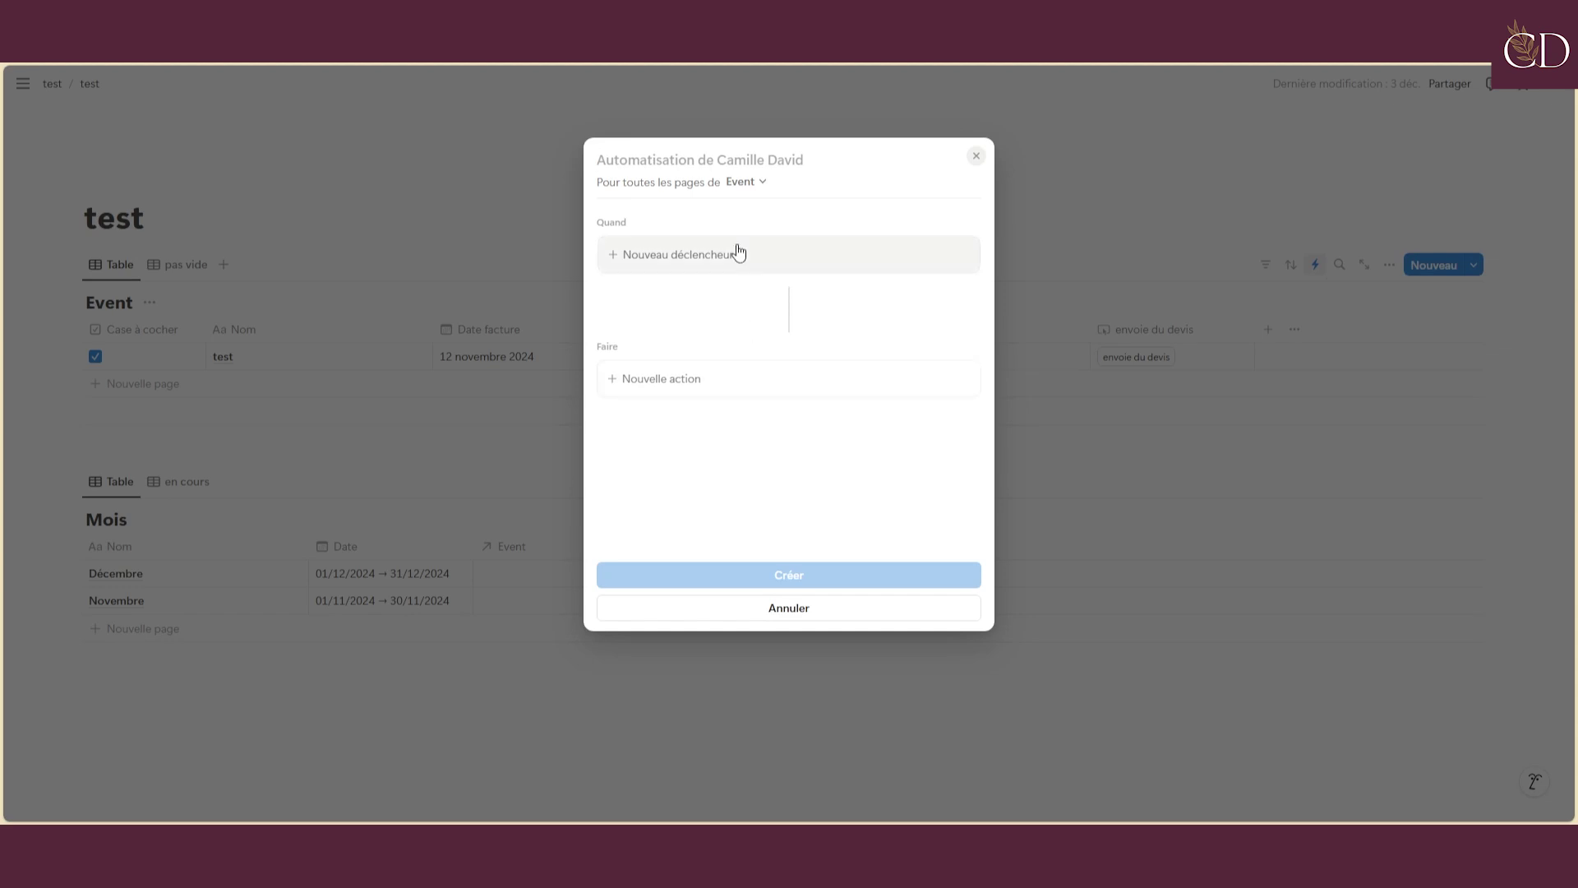
Keep the Event database as scope and trigger the automation when Case à cocher is checked
{"action": "left_click", "coordinate": [741, 183]}
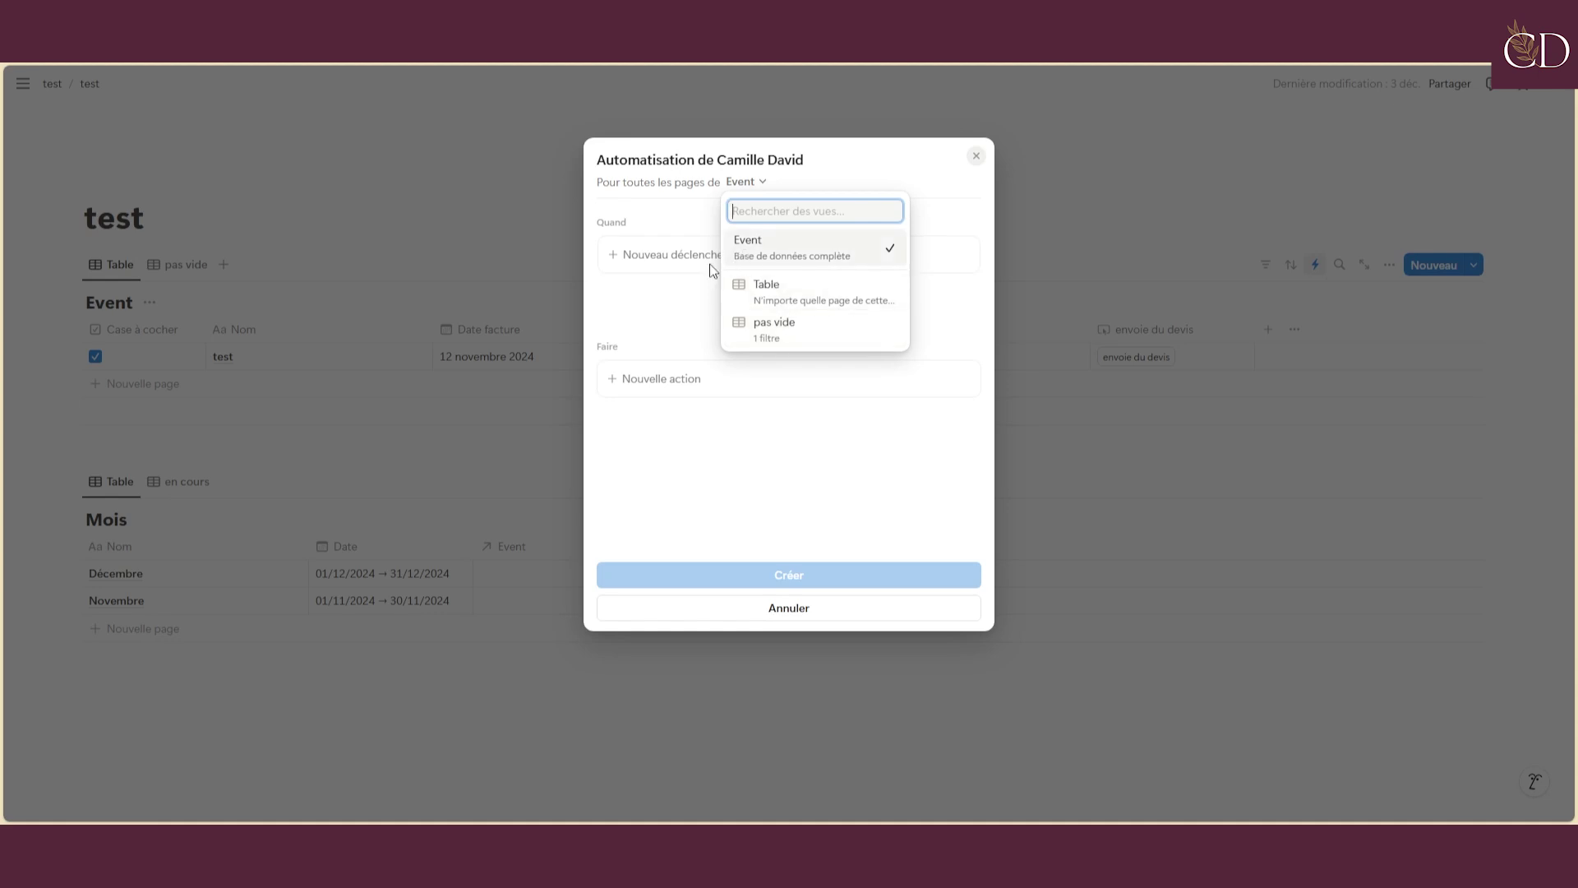
{"action": "left_click", "coordinate": [792, 250]}
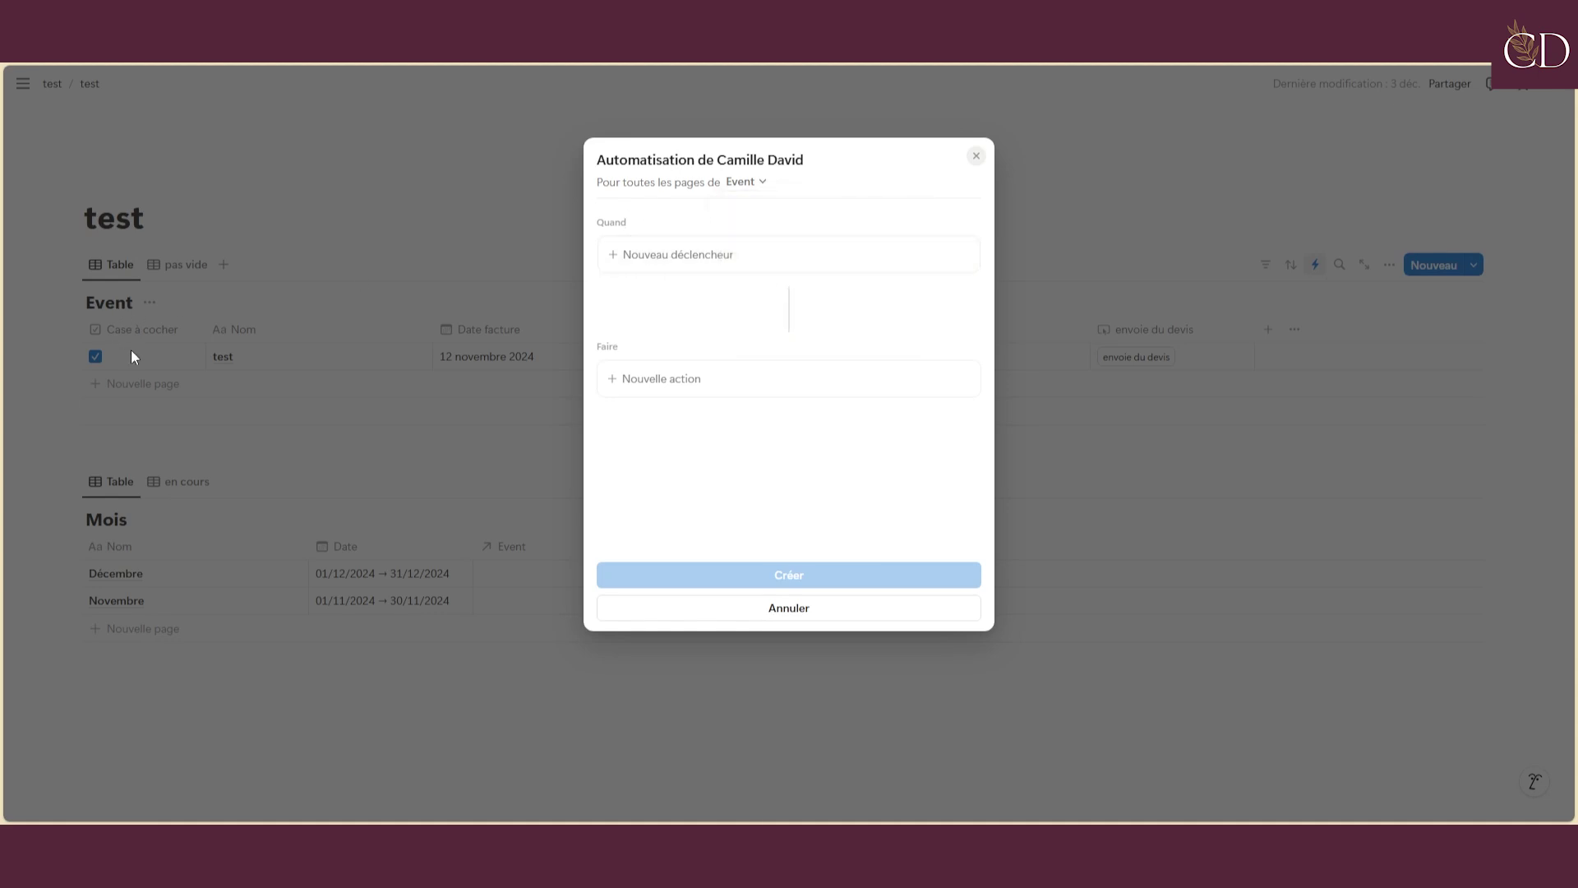
{"action": "left_click", "coordinate": [670, 254]}
{"action": "left_click", "coordinate": [723, 458]}
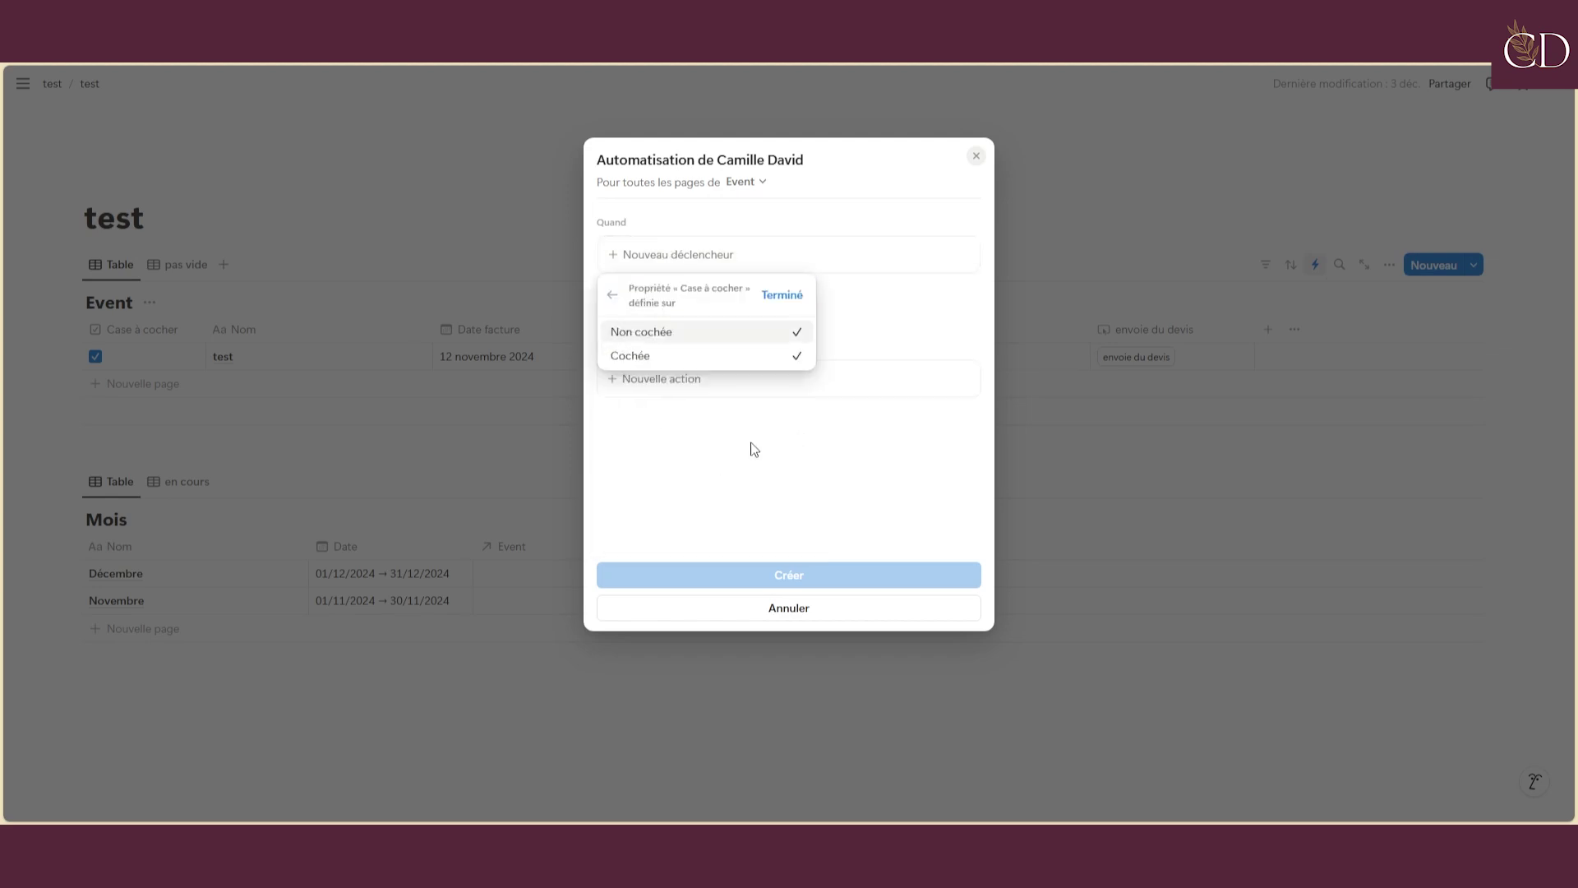
{"action": "left_click", "coordinate": [785, 297]}
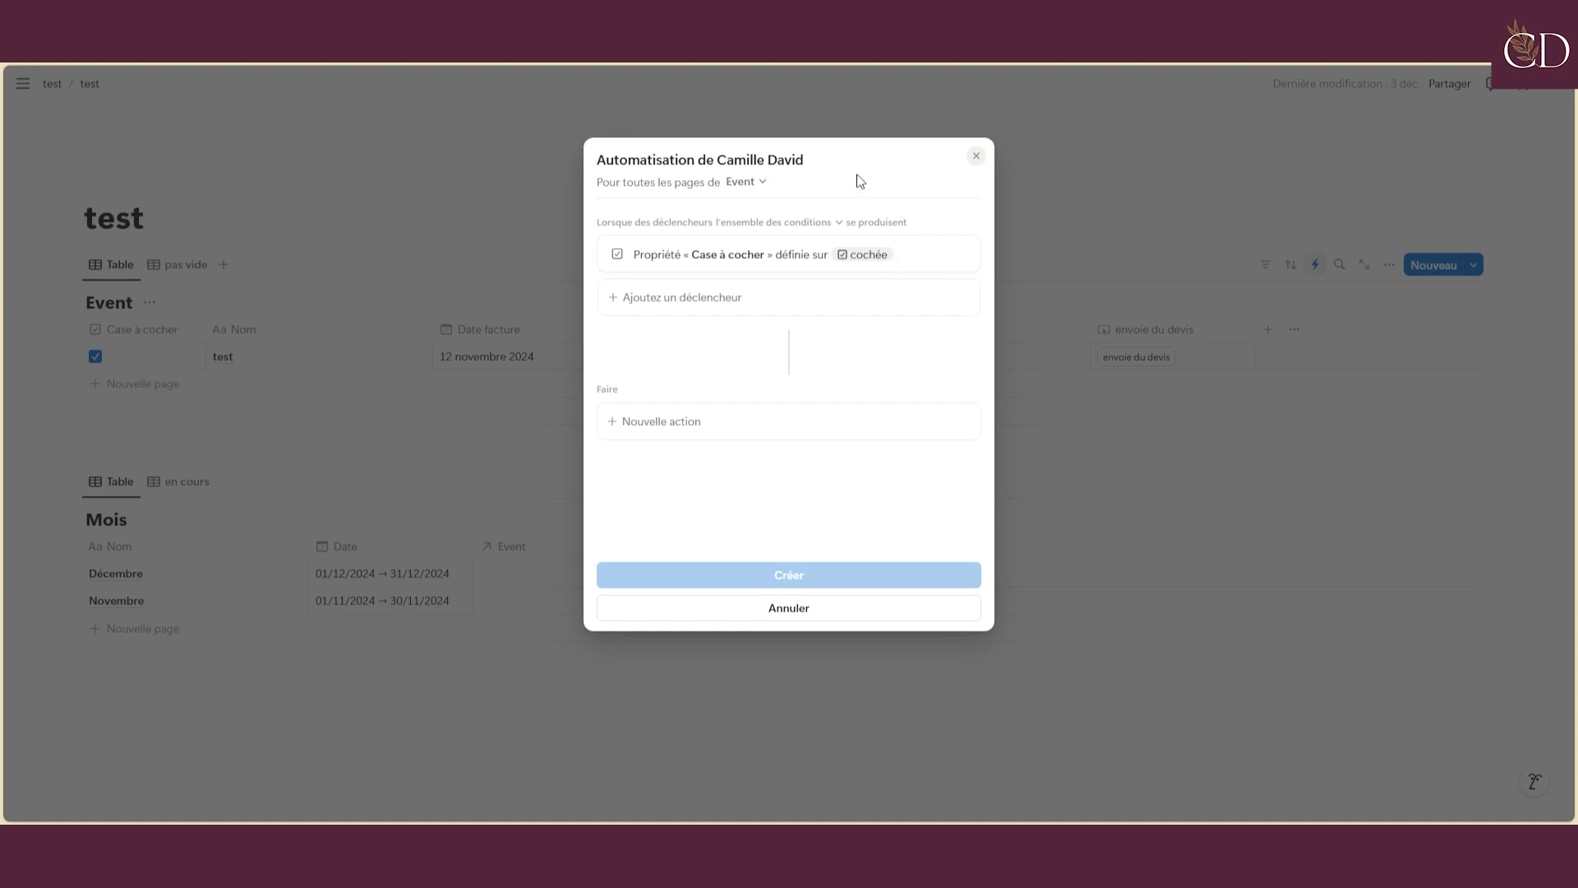
{"action": "left_click", "coordinate": [687, 428]}
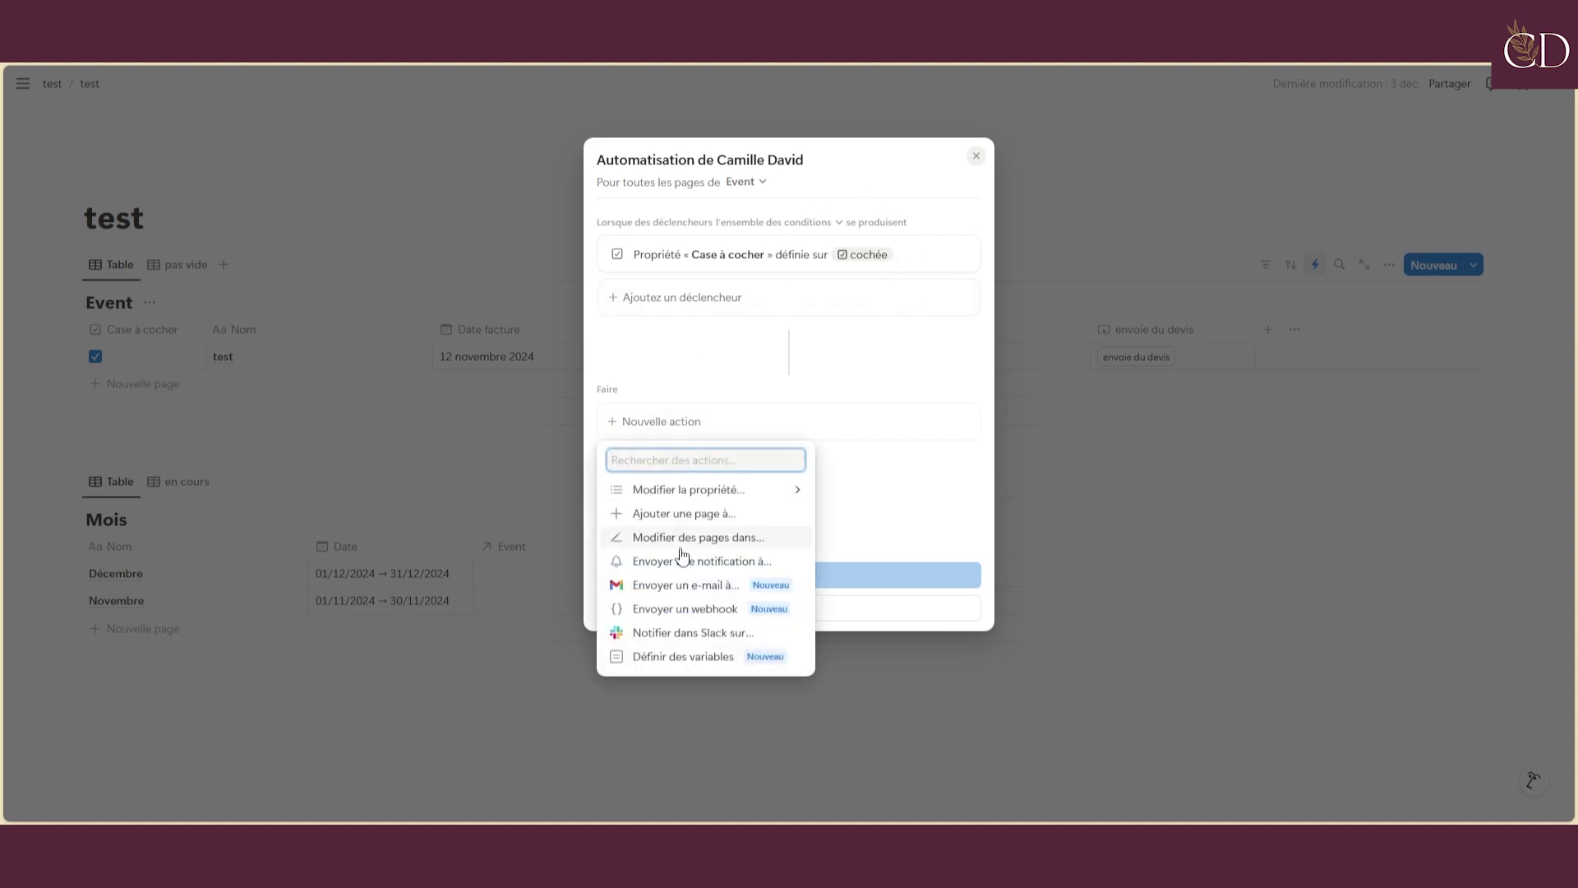
Add an Envoyer un webhook action whose content includes all existing Event properties
{"action": "left_click", "coordinate": [682, 608]}
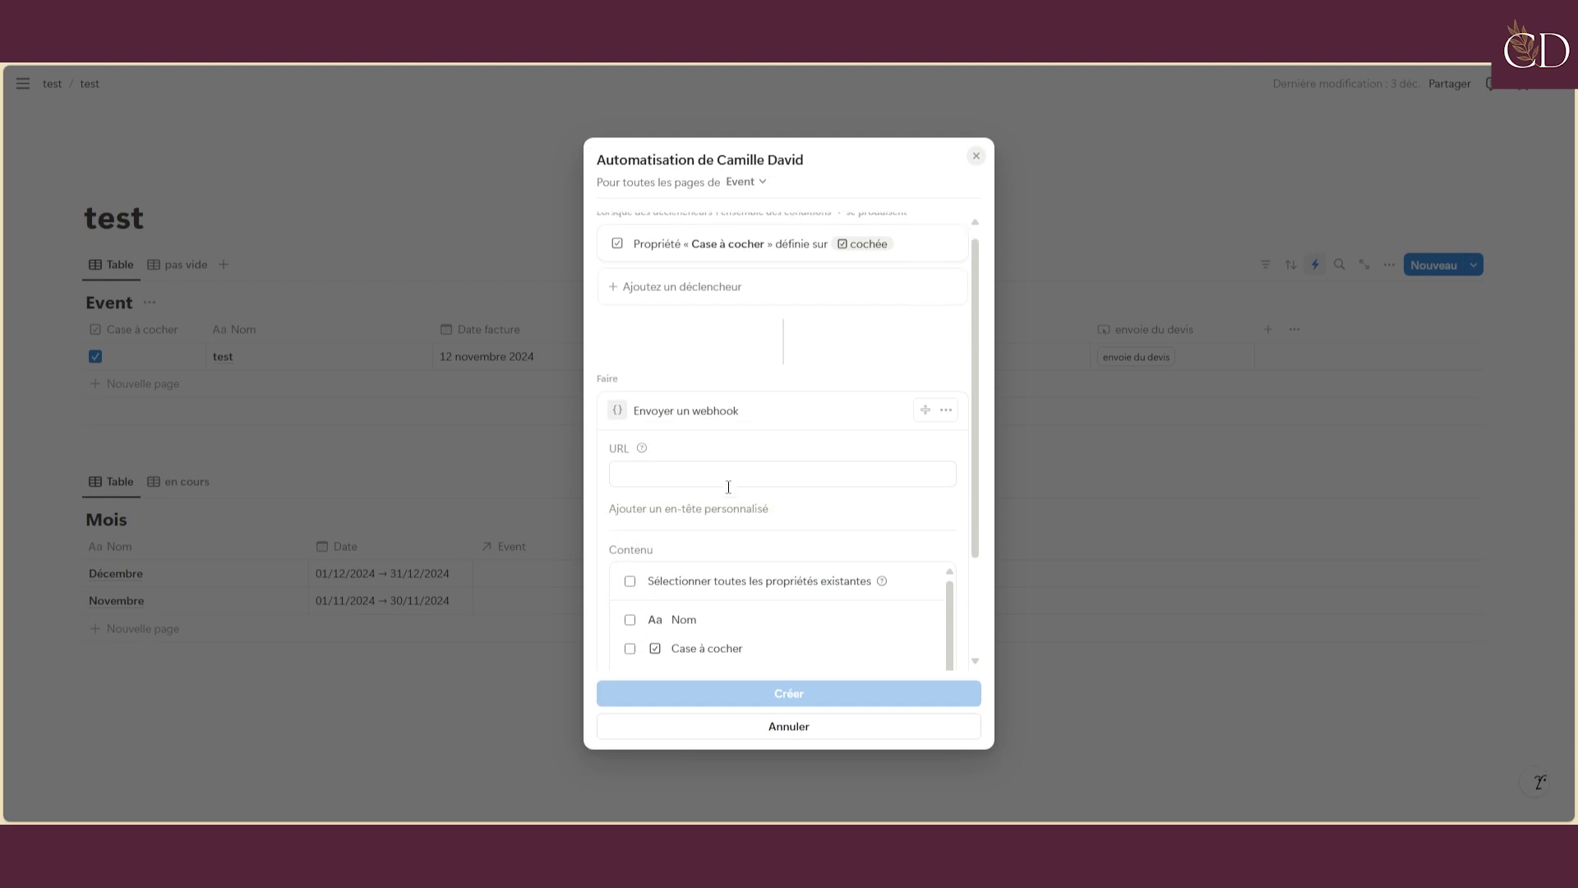
{"action": "scroll", "coordinate": [729, 487], "scroll_direction": "down", "scroll_amount": 2}
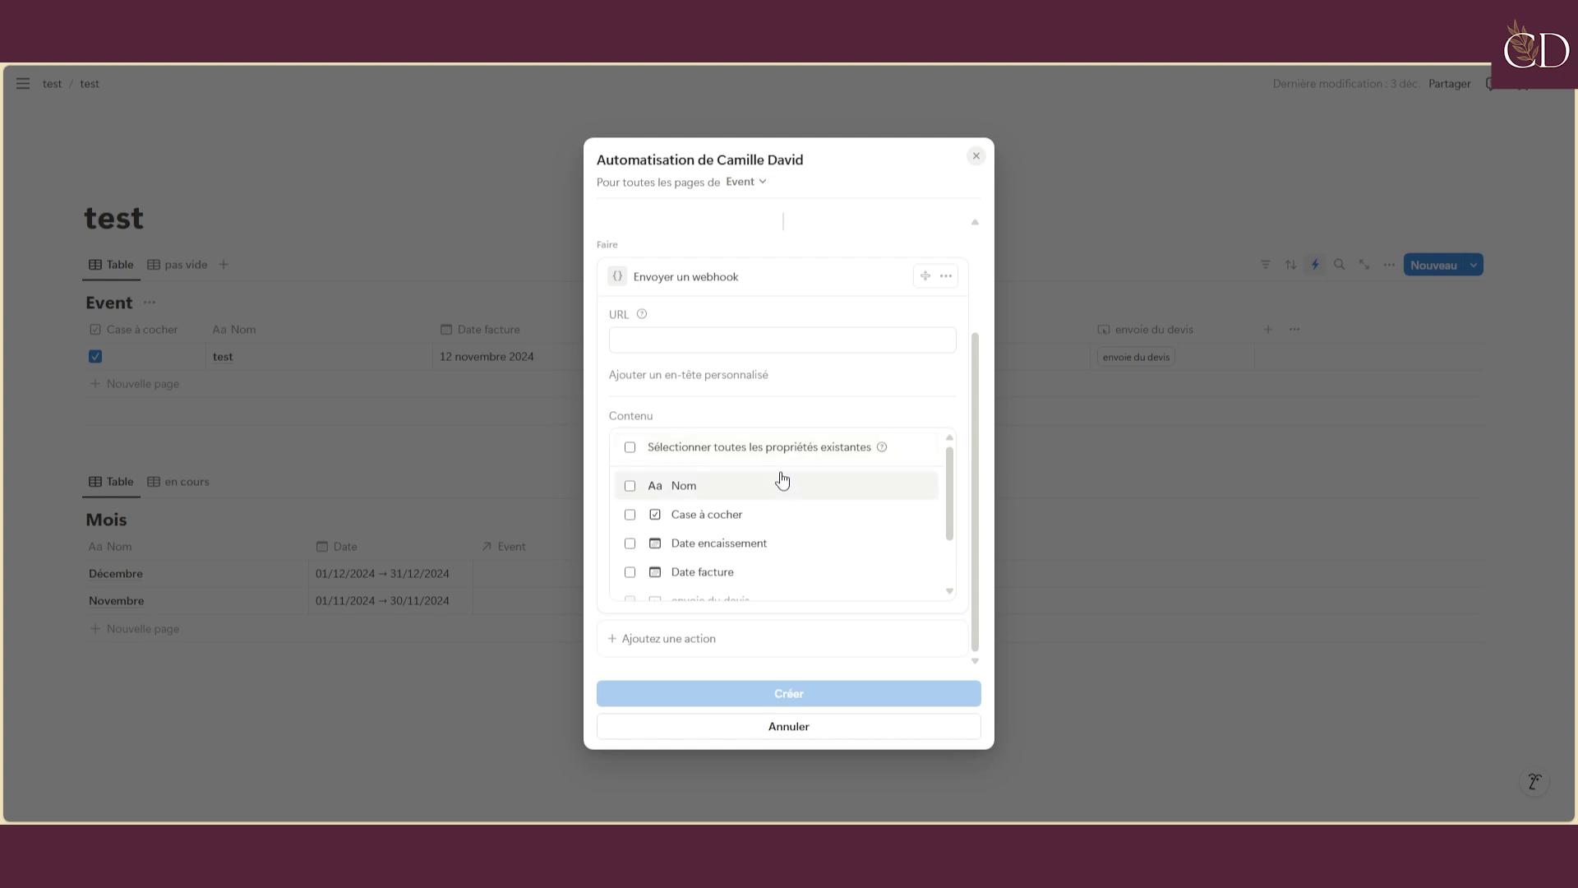
{"action": "left_click", "coordinate": [639, 450]}
{"action": "left_click", "coordinate": [640, 449]}
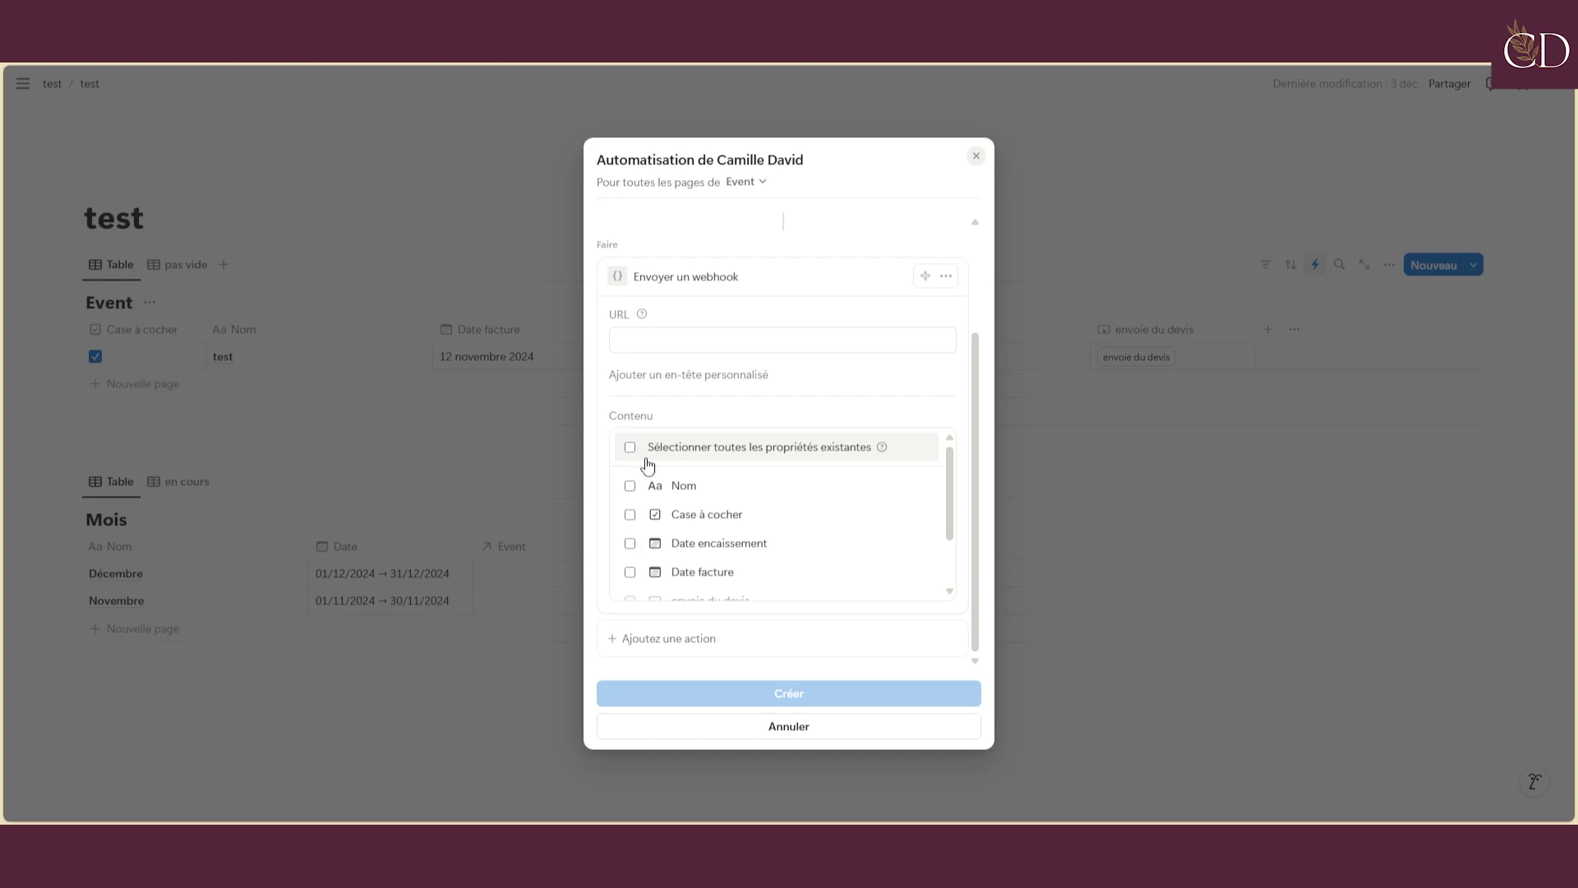
{"action": "scroll", "coordinate": [696, 545], "scroll_direction": "down", "scroll_amount": 1}
{"action": "scroll", "coordinate": [696, 545], "scroll_direction": "down", "scroll_amount": 2}
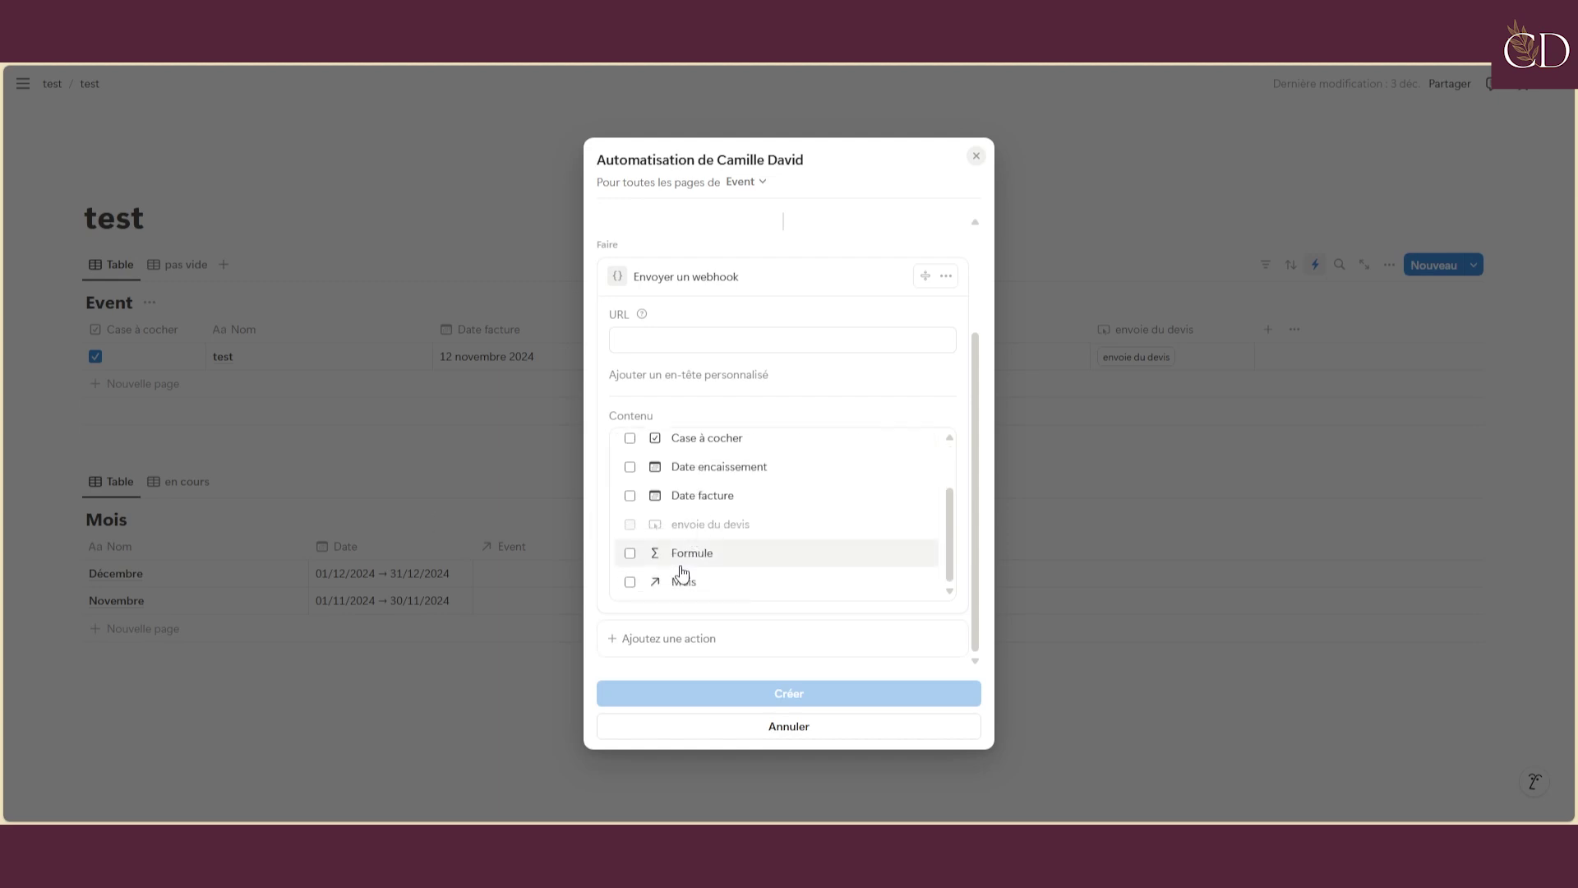
{"action": "scroll", "coordinate": [655, 529], "scroll_direction": "up", "scroll_amount": 2}
{"action": "left_click", "coordinate": [630, 448]}
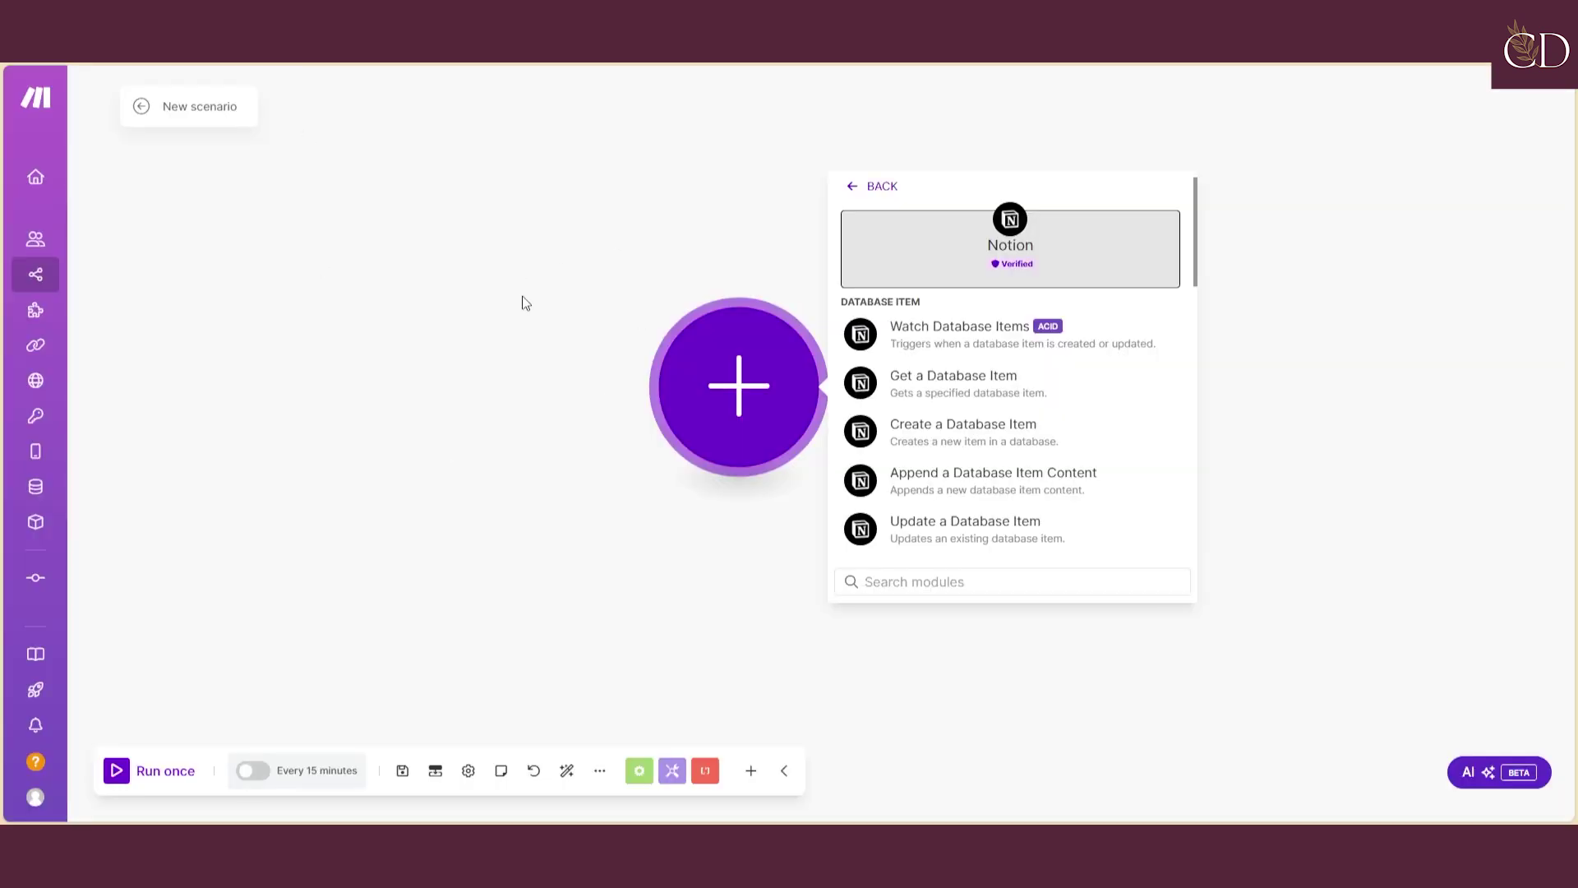
Make a Webhooks Custom webhook the scenario's trigger and begin adding a new webhook
{"action": "left_click", "coordinate": [526, 303]}
{"action": "left_click", "coordinate": [722, 399]}
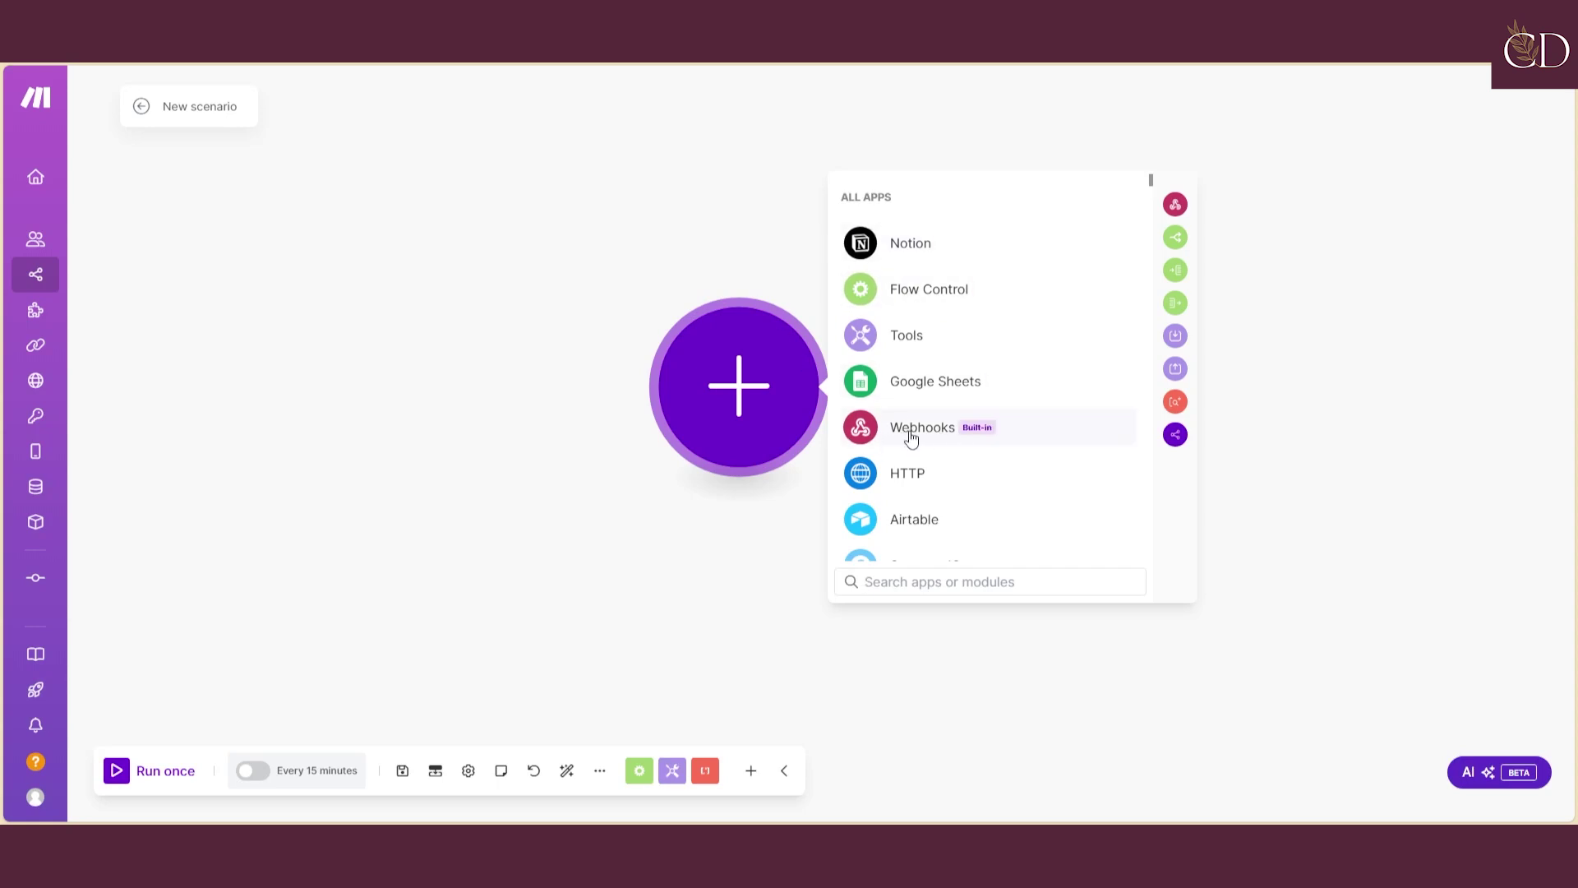
{"action": "left_click", "coordinate": [911, 438]}
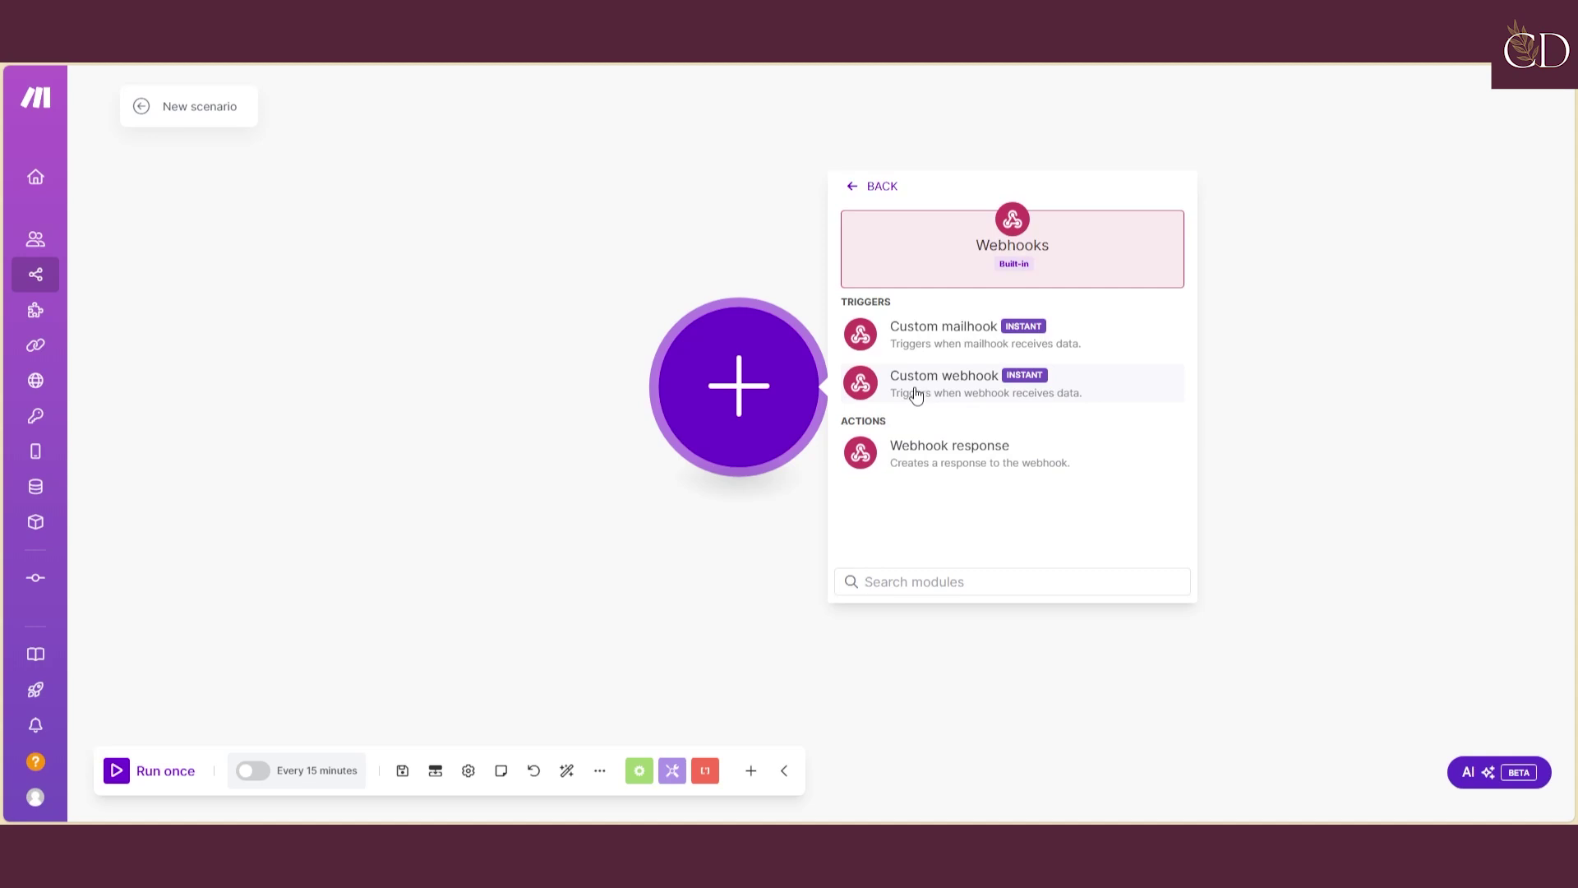
{"action": "left_click", "coordinate": [1000, 400]}
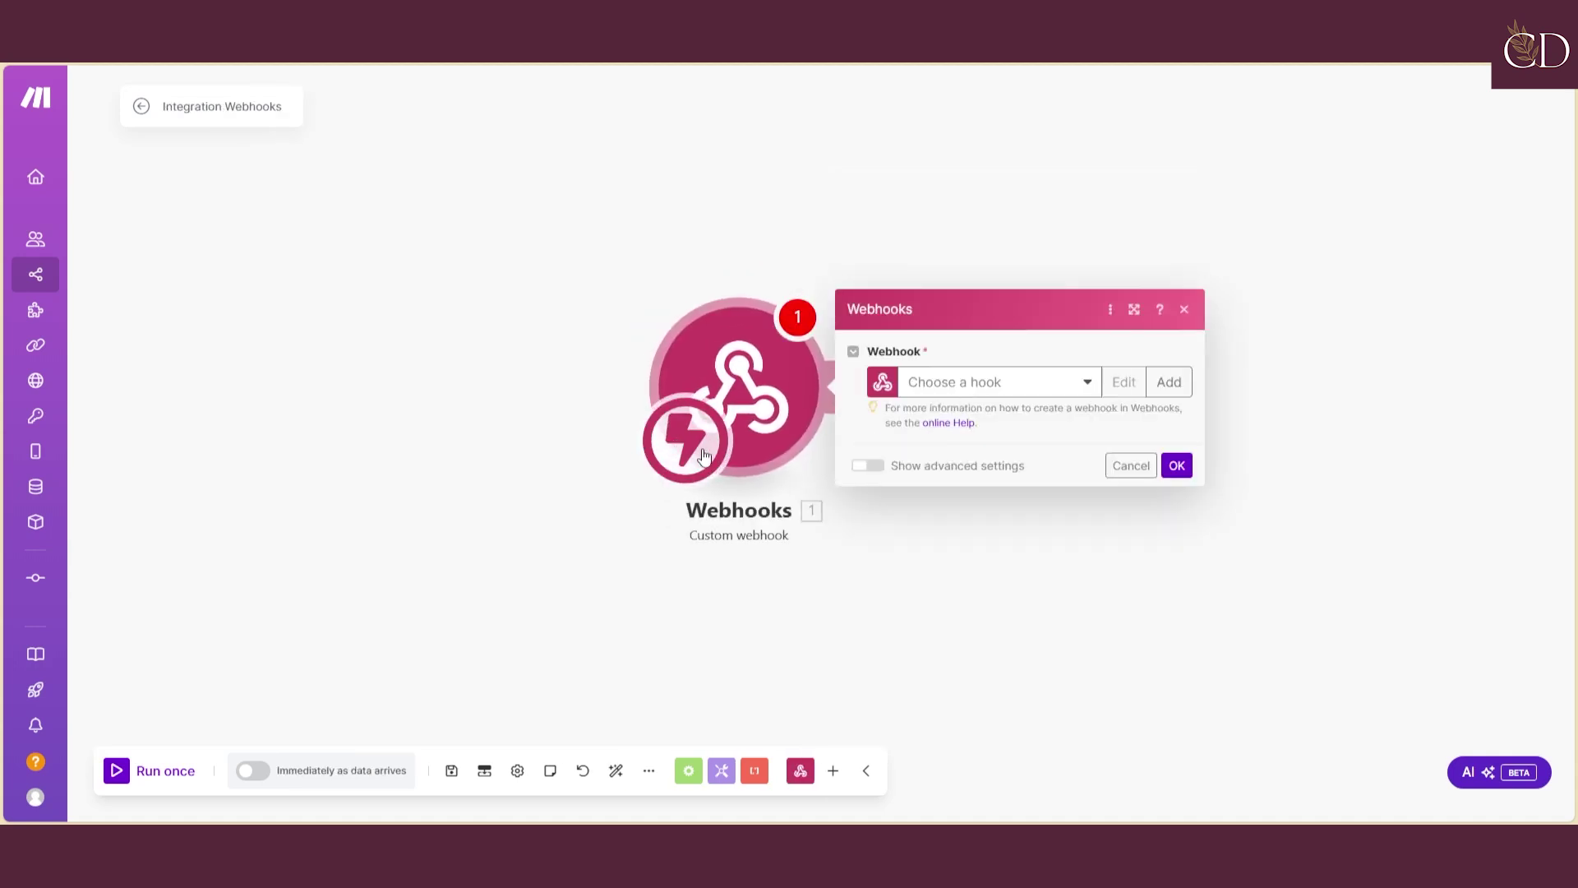
{"action": "left_click", "coordinate": [1167, 394]}
Replace the default webhook name, starting to type a 'BDD' … 'Notion' name
{"action": "left_click", "coordinate": [1280, 317]}
{"action": "key", "text": "ctrl+a"}
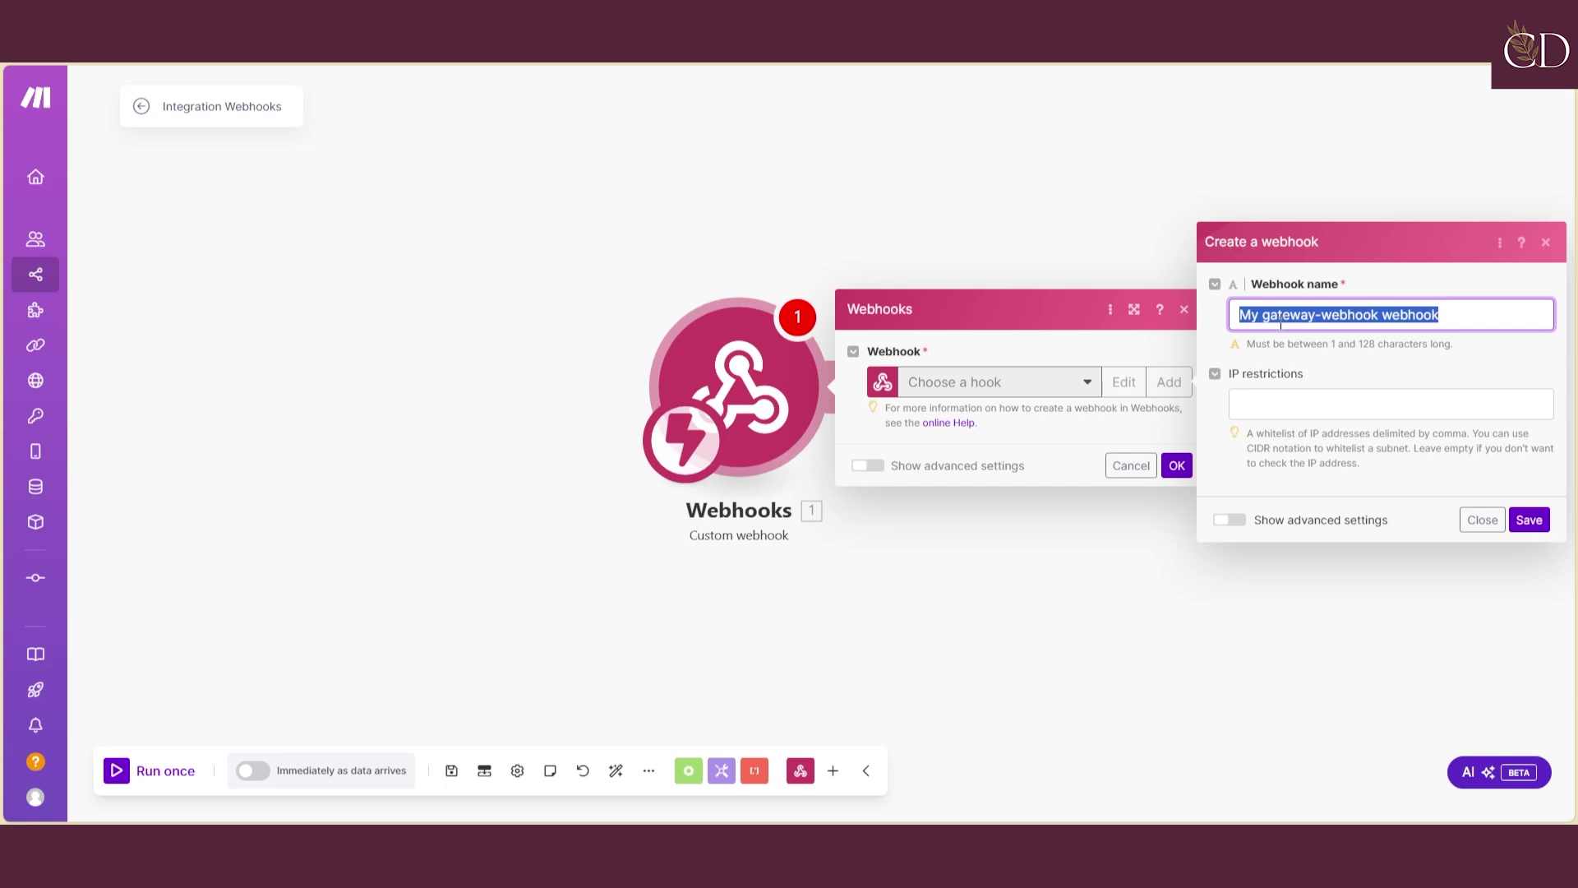
{"action": "type", "text": "BDDD"}
{"action": "key", "text": "BackSpace"}
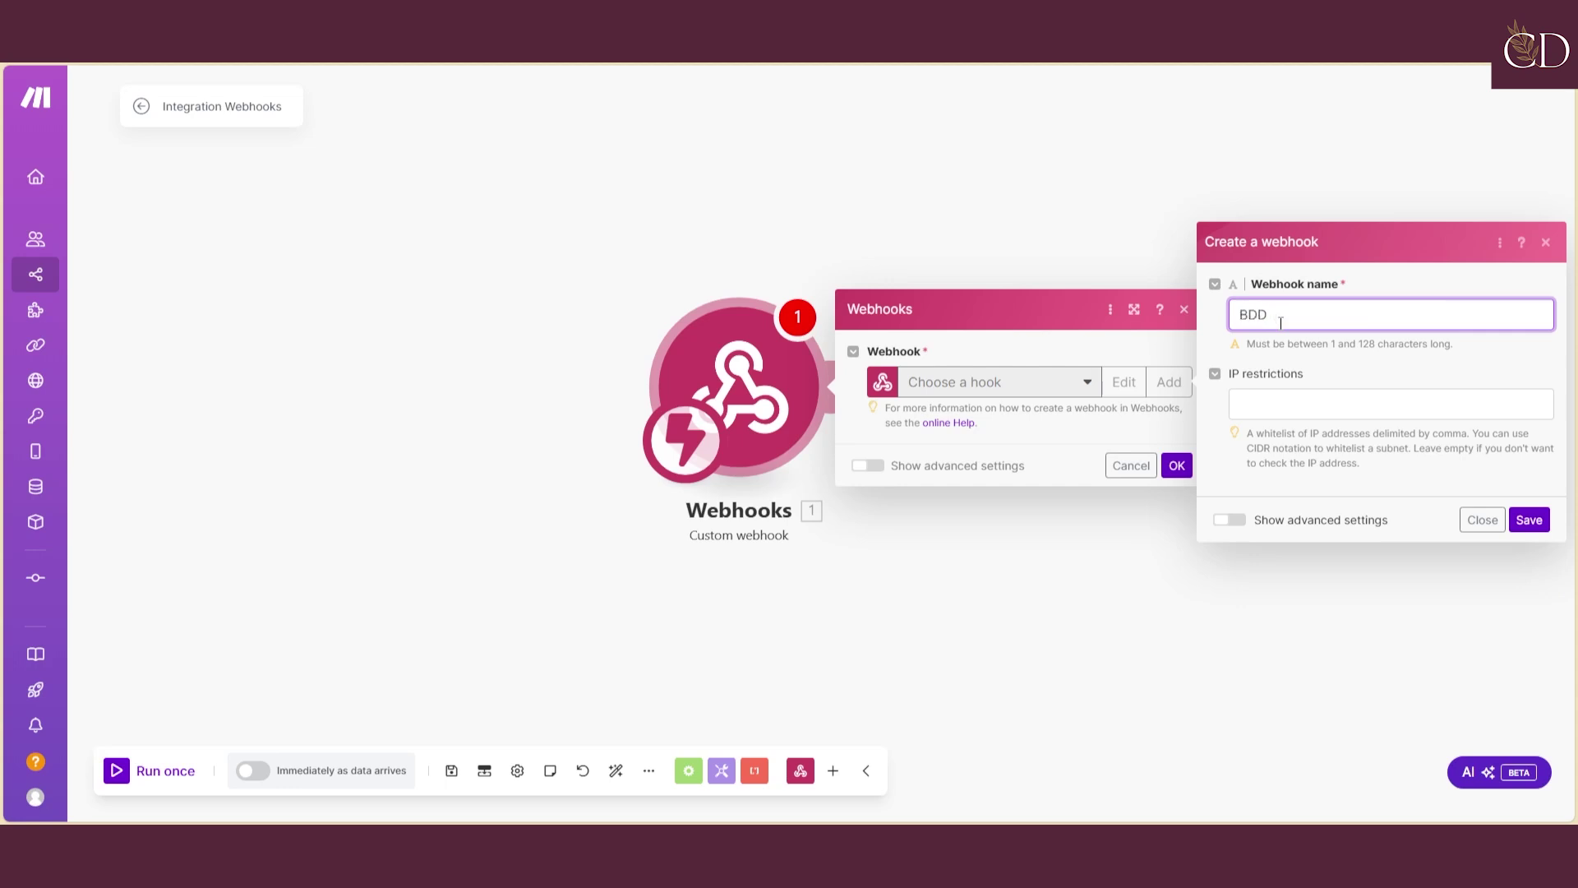
{"action": "type", "text": "Notion"}
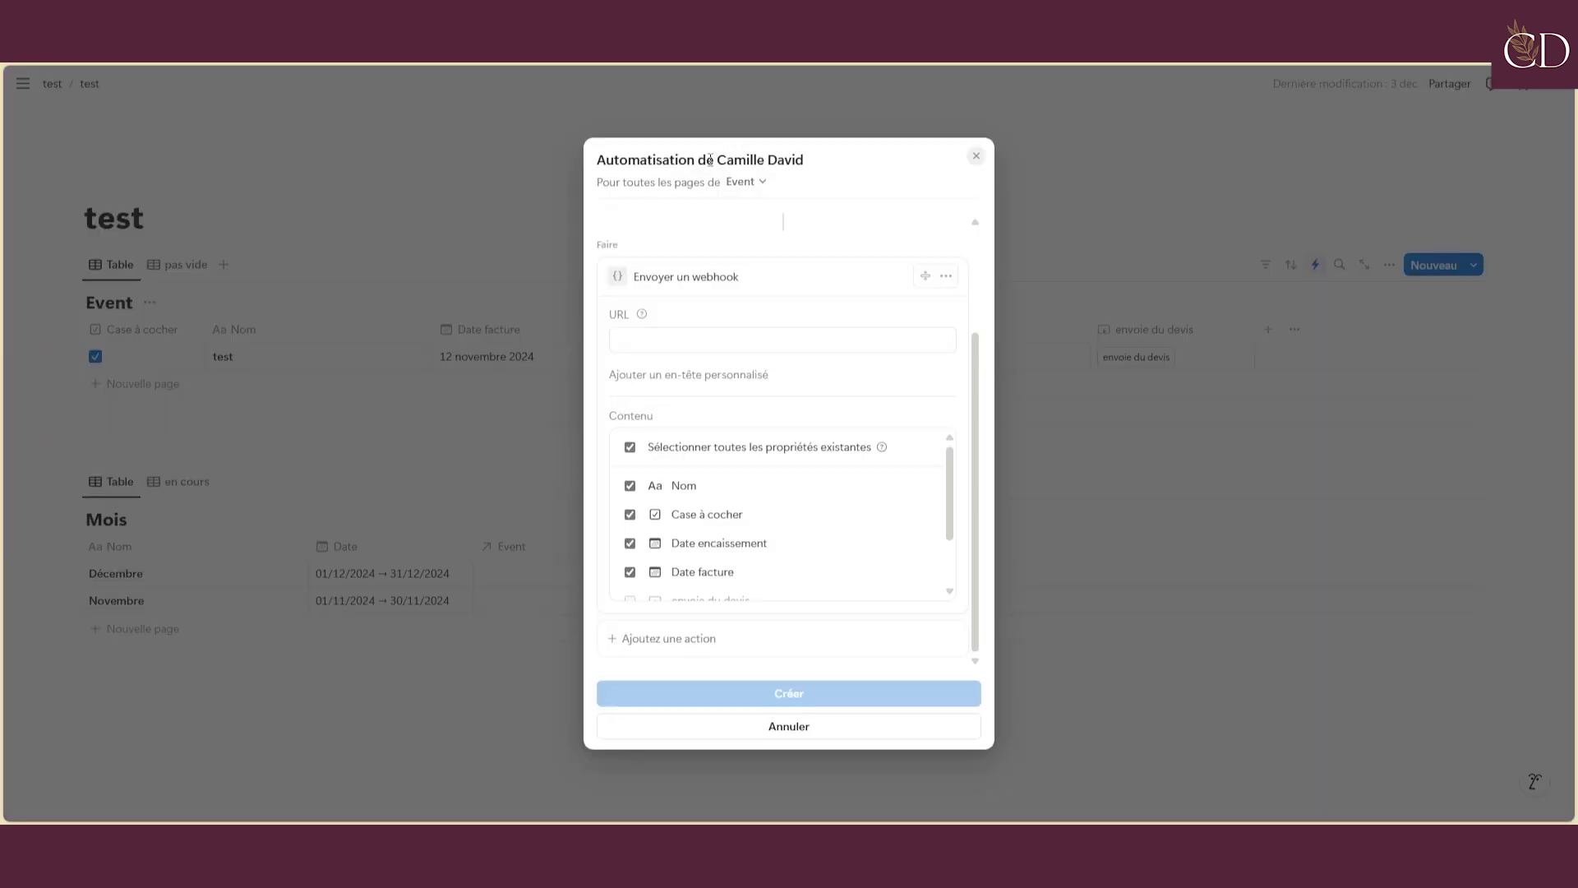
Replace the Notion automation's default title with 'Appel Make'
{"action": "double_click", "coordinate": [802, 156]}
{"action": "left_click_drag", "start_coordinate": [615, 158], "coordinate": [810, 168]}
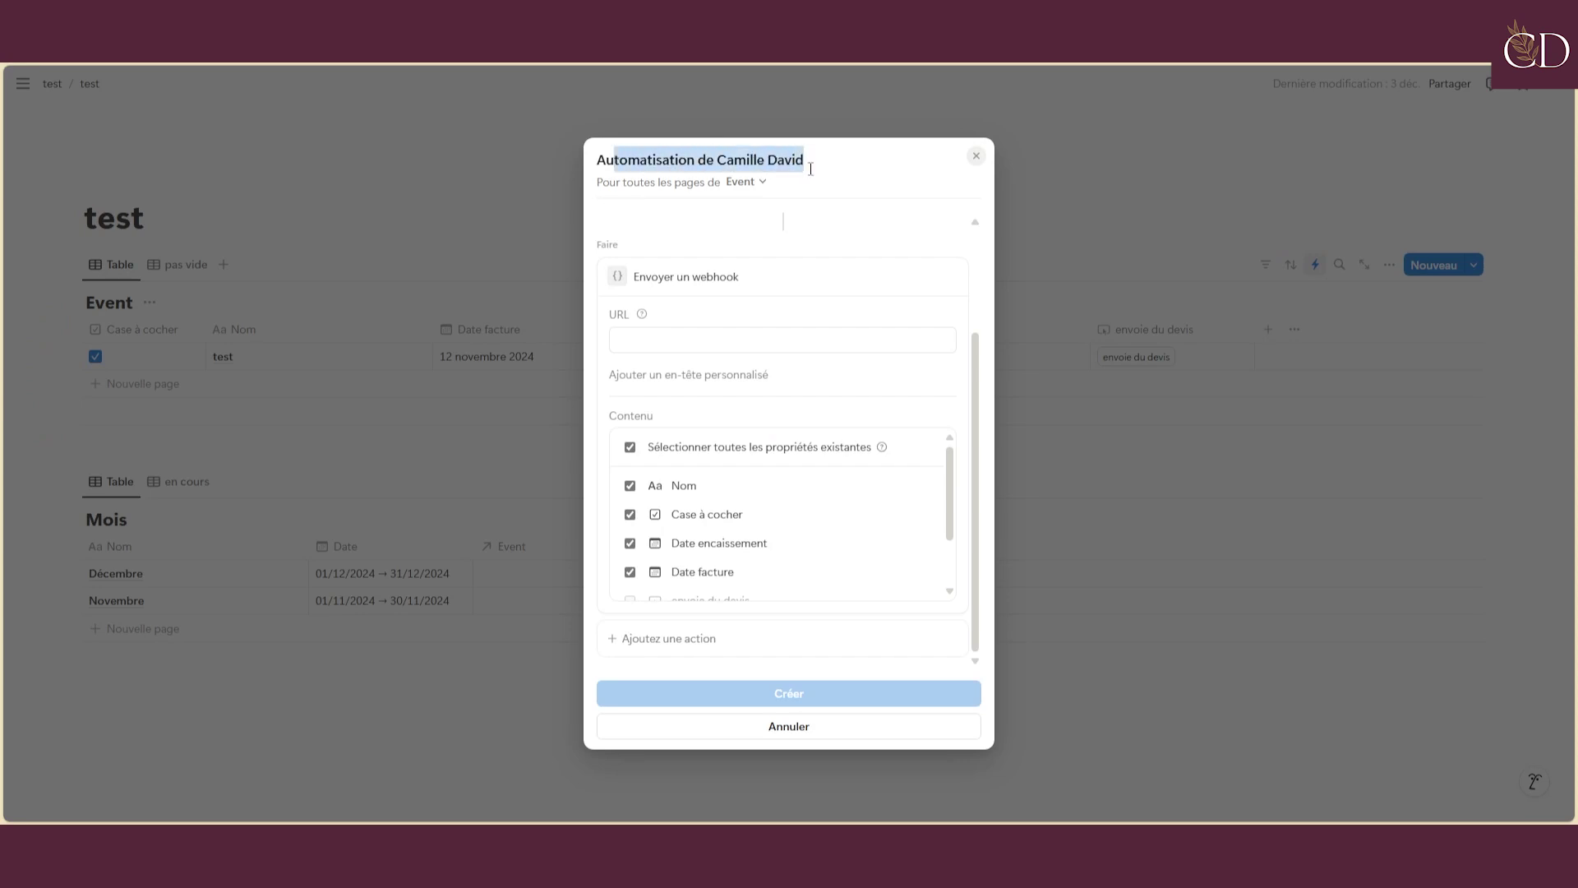
{"action": "key", "text": "BackSpace"}
{"action": "key", "text": "BackSpace"}
{"action": "key", "text": "BackSpace"}
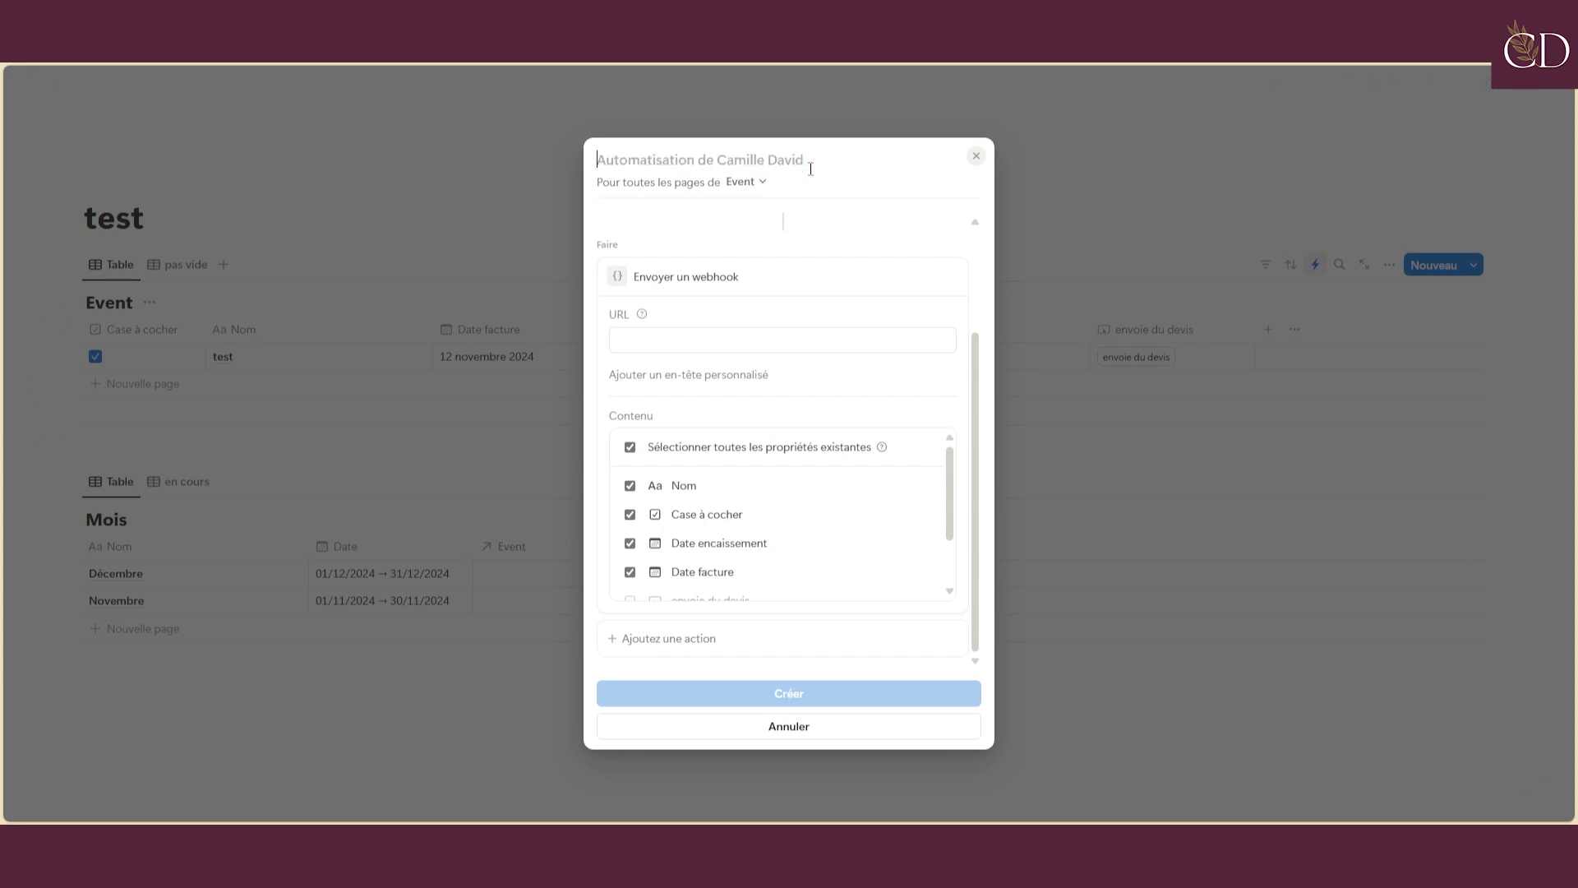
{"action": "type", "text": "Appel"}
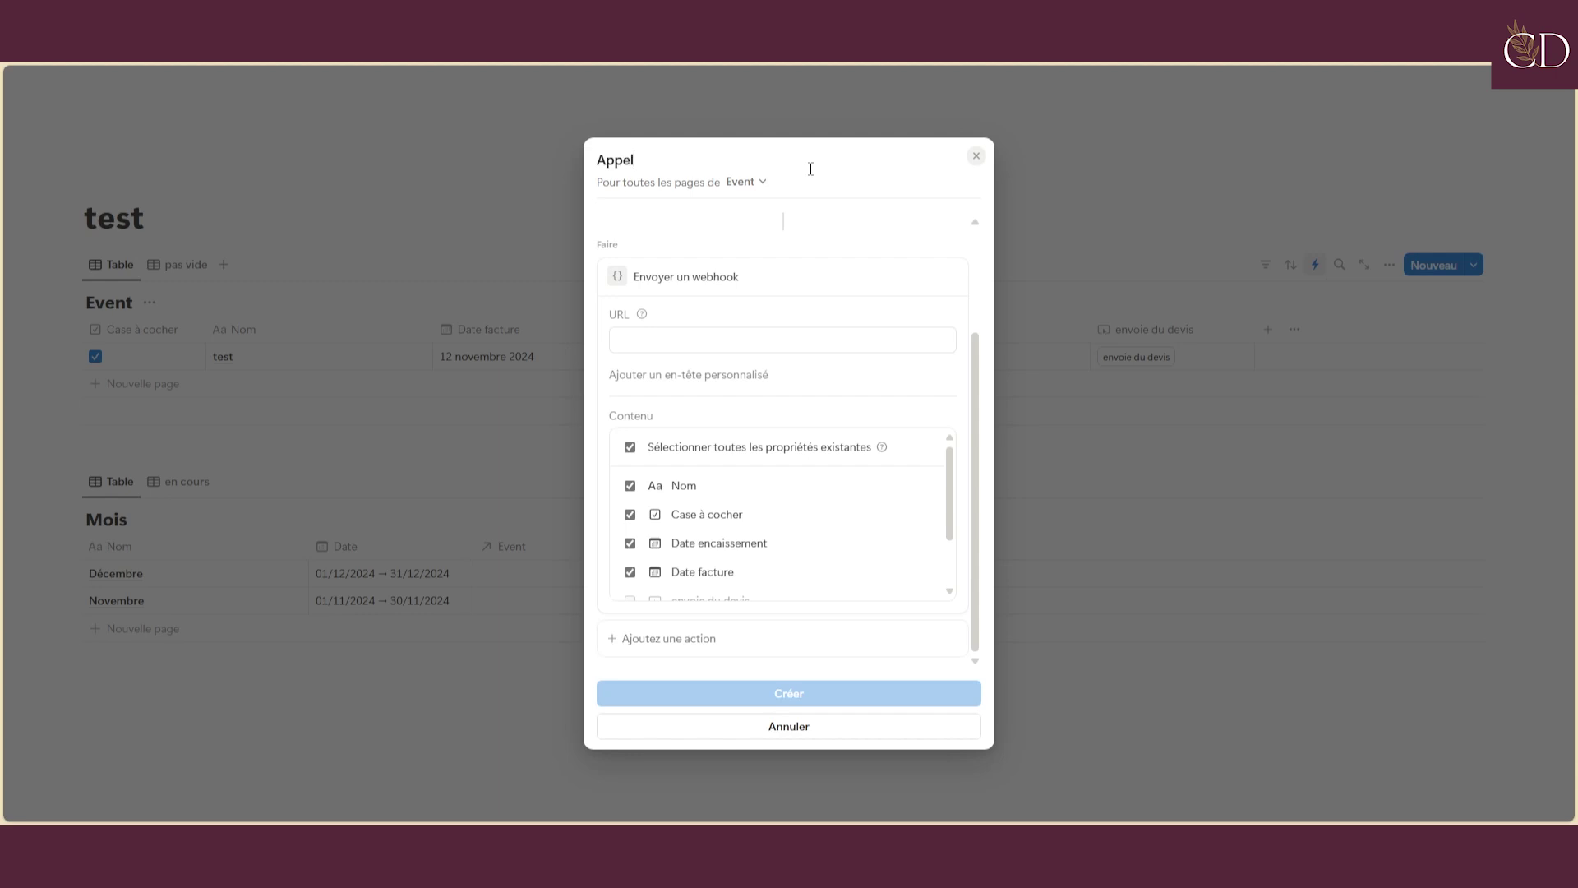
{"action": "type", "text": " Make"}
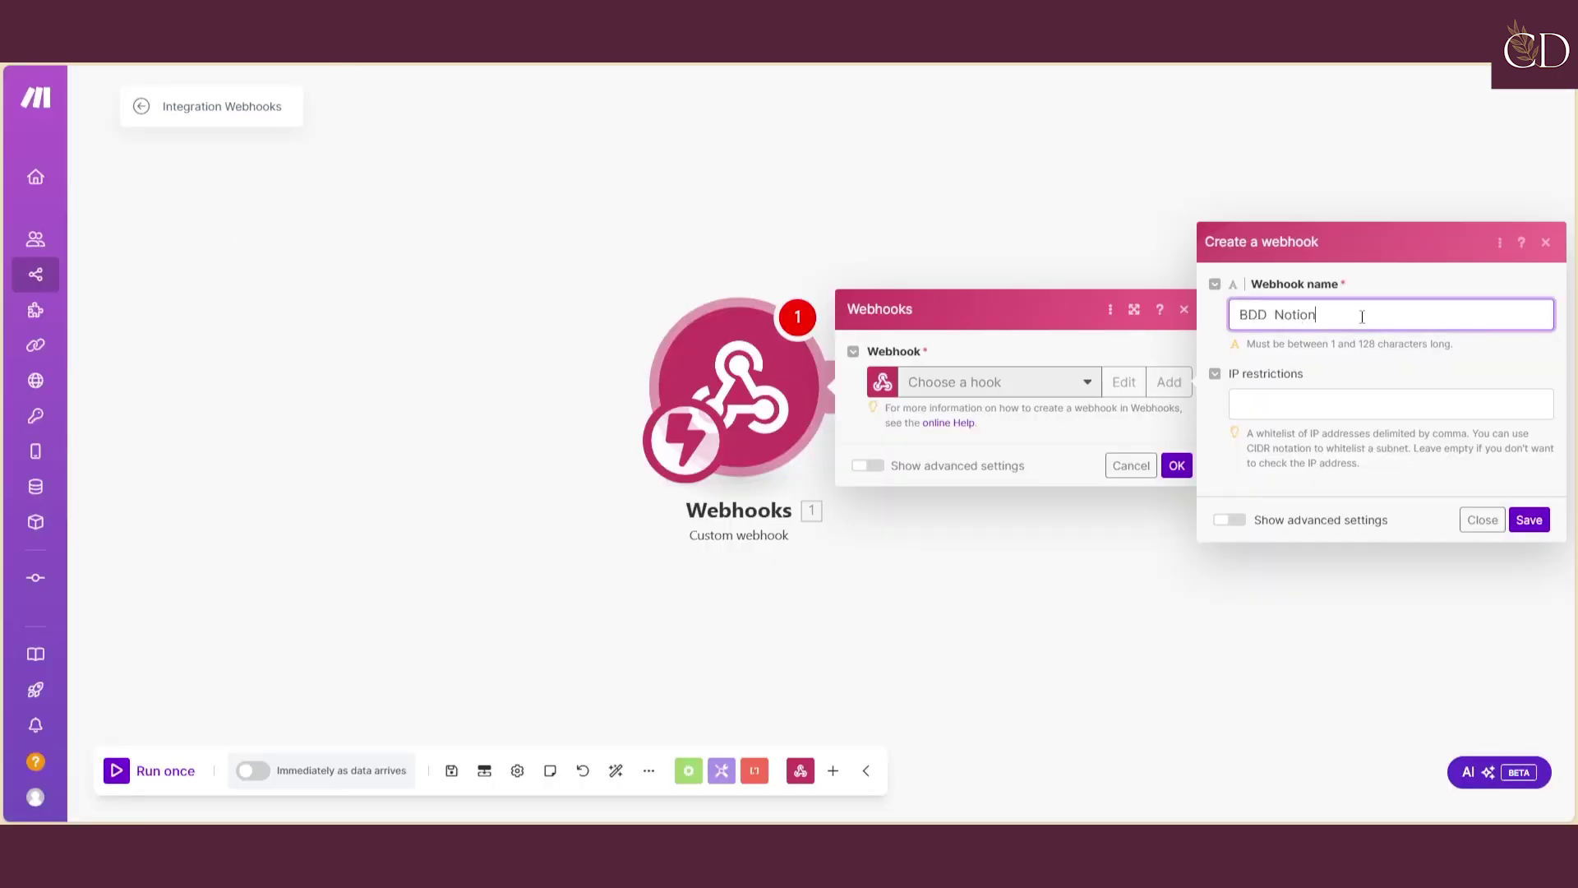
Name the webhook 'BDD Test Notion (vidéo)', save it, and copy its address
{"action": "left_click_drag", "start_coordinate": [1362, 316], "coordinate": [1231, 321]}
{"action": "type", "text": "BDD Test Noti"}
{"action": "left_click", "coordinate": [1534, 520]}
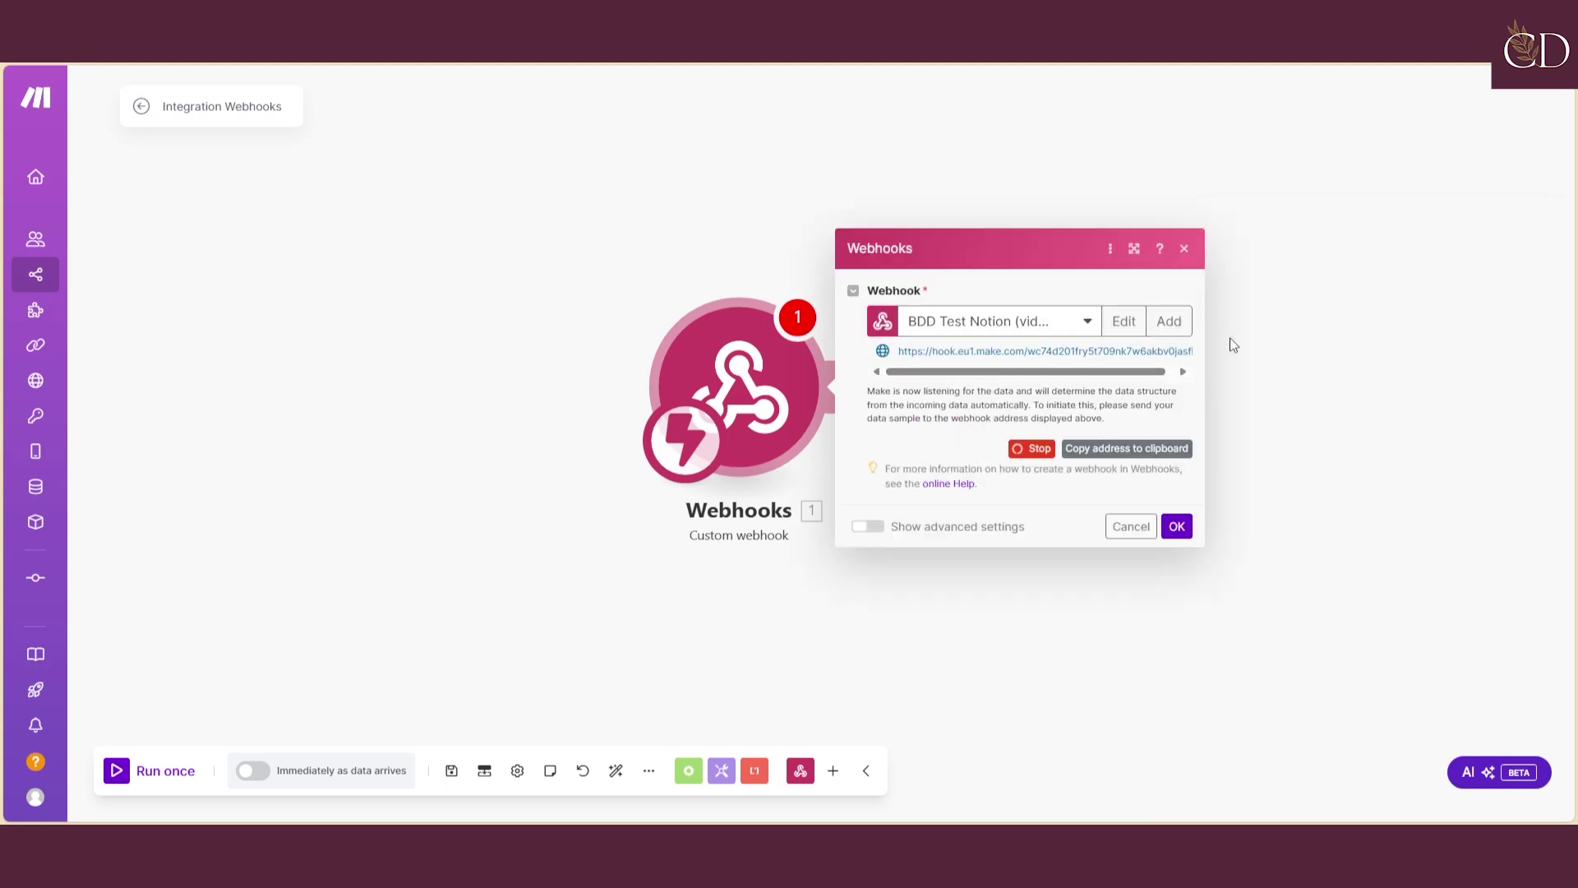
{"action": "left_click", "coordinate": [1171, 455]}
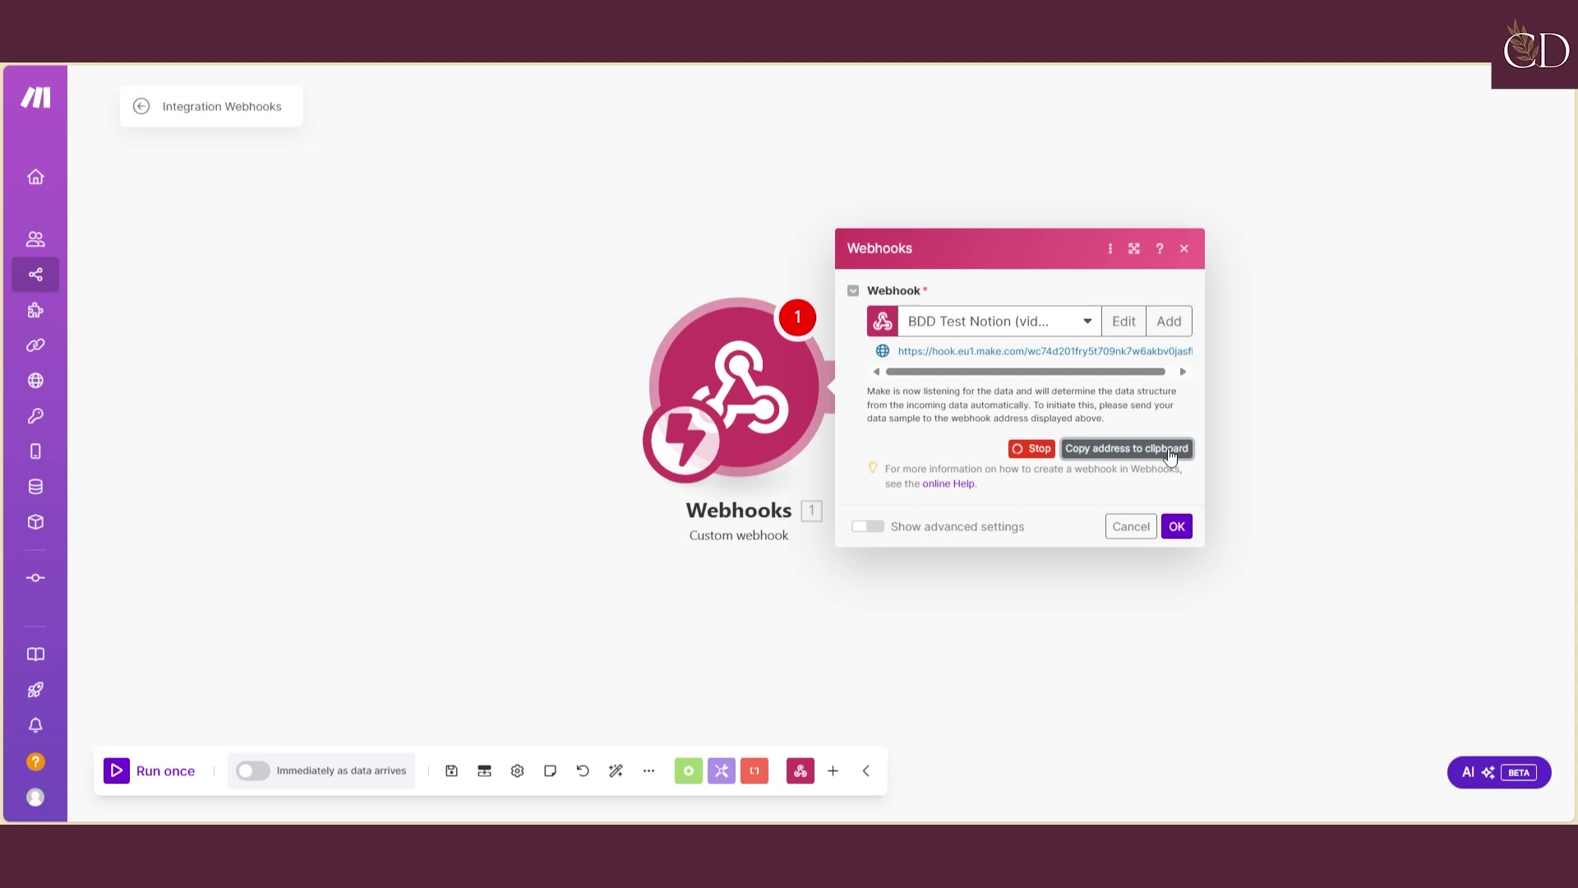
{"action": "left_click", "coordinate": [1180, 530]}
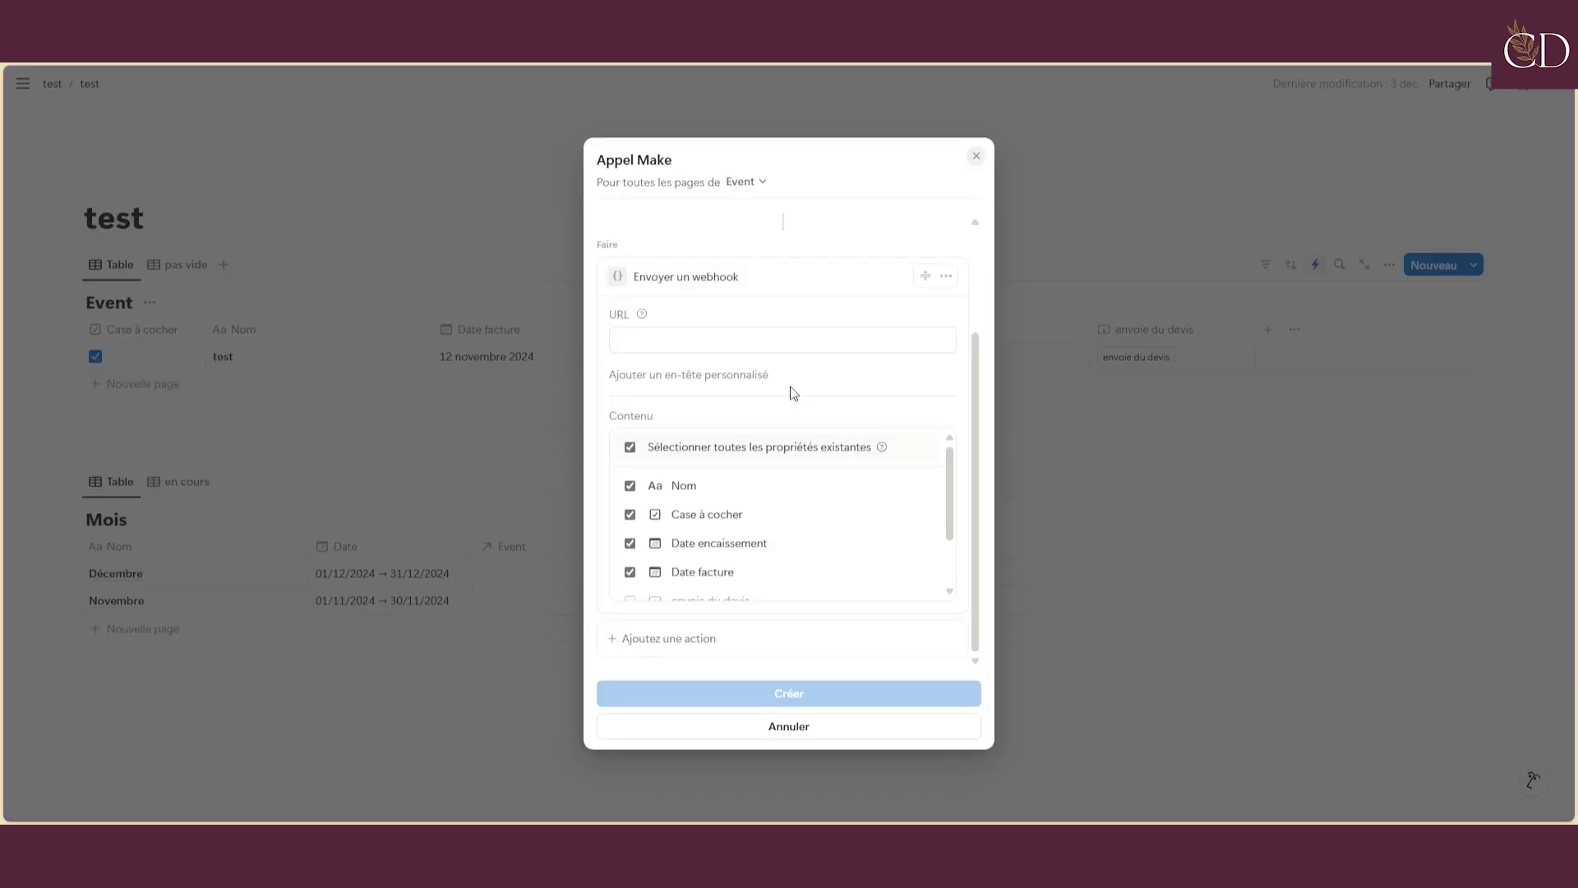
Paste the Make webhook URL, create the Appel Make automation, and untick the test row's checkbox
{"action": "left_click", "coordinate": [735, 342]}
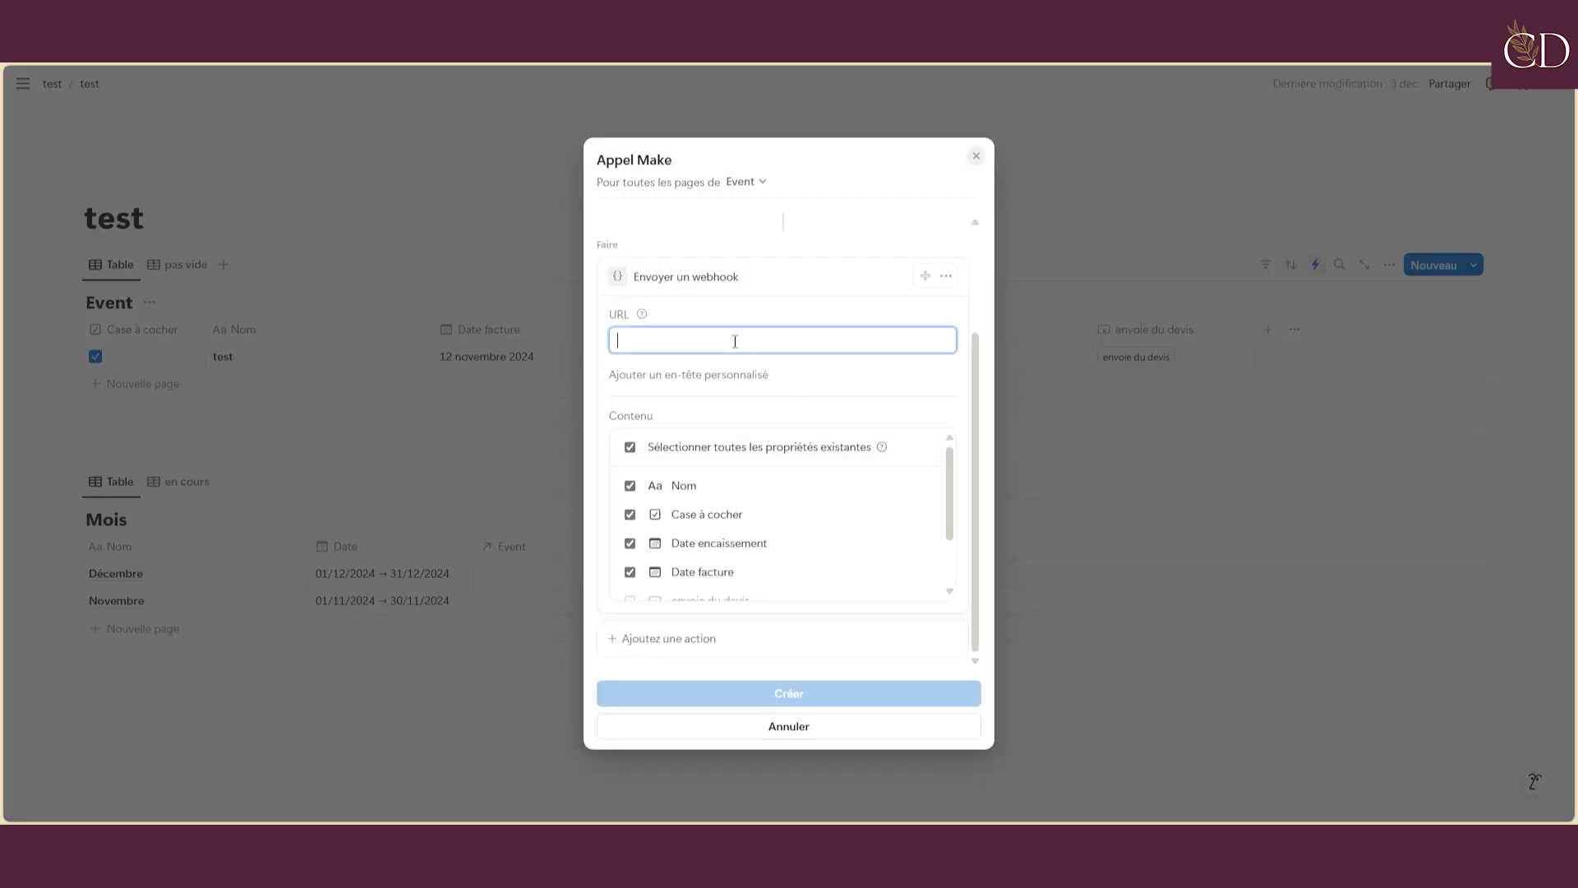
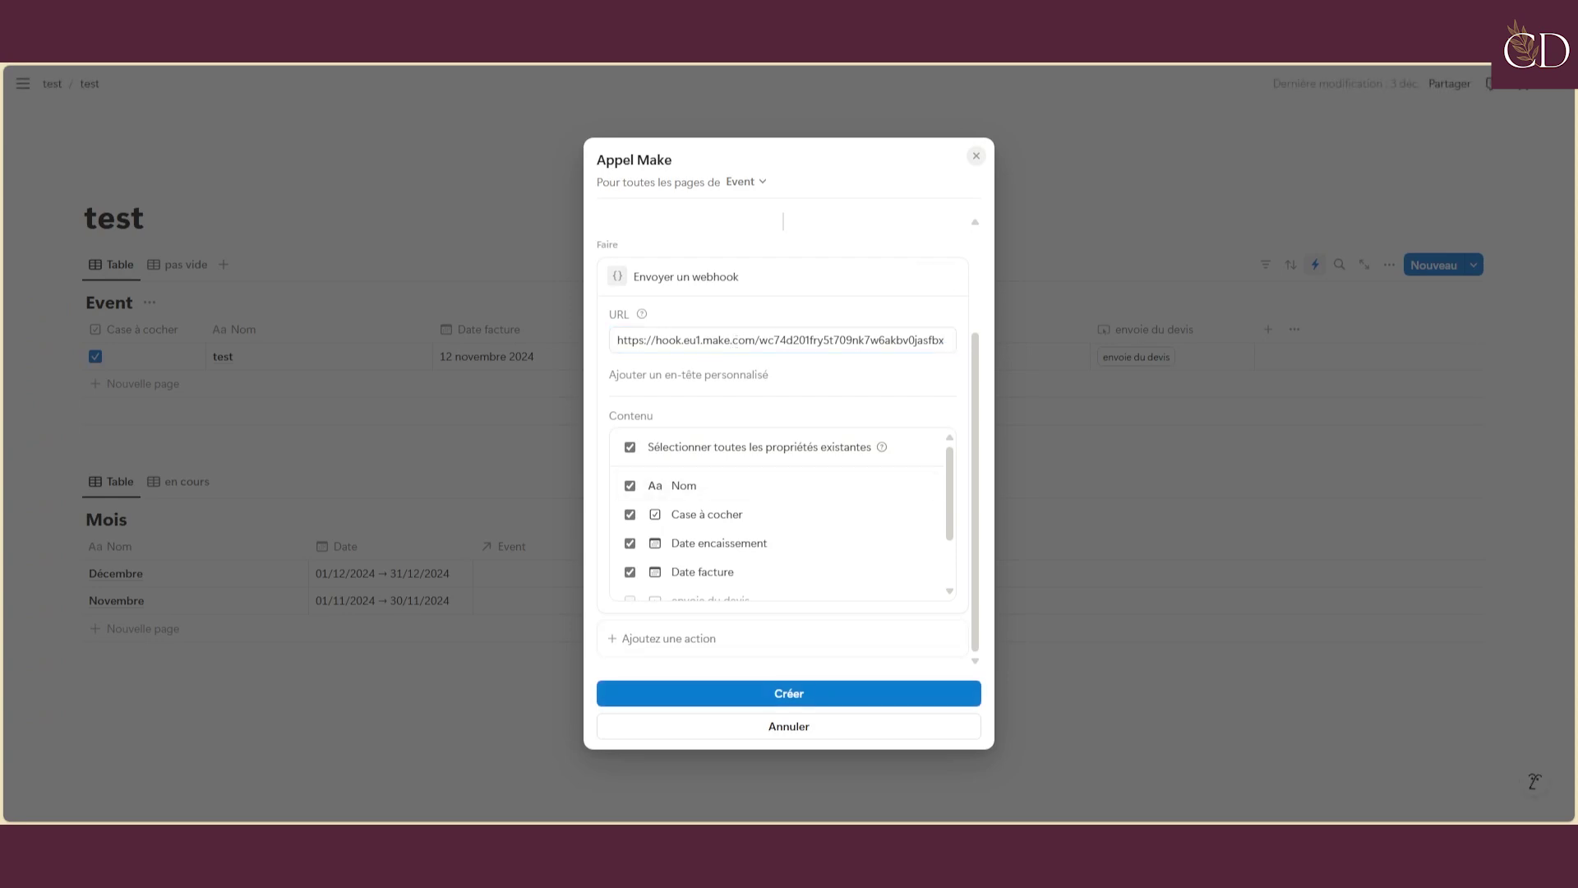
{"action": "left_click", "coordinate": [789, 694]}
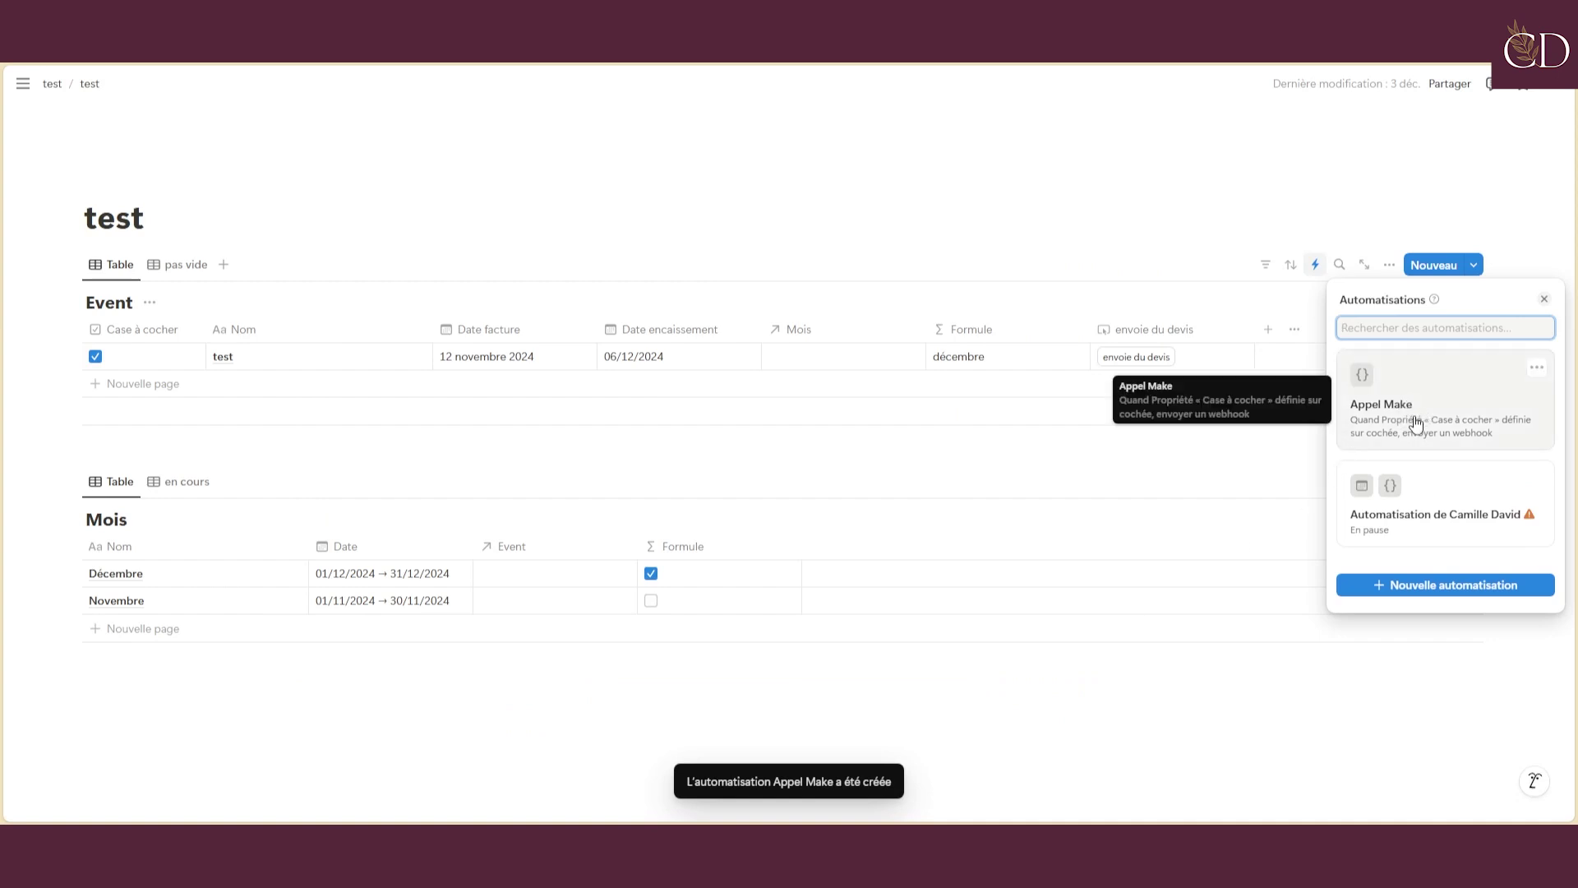
{"action": "left_click", "coordinate": [102, 359]}
{"action": "left_click", "coordinate": [102, 359]}
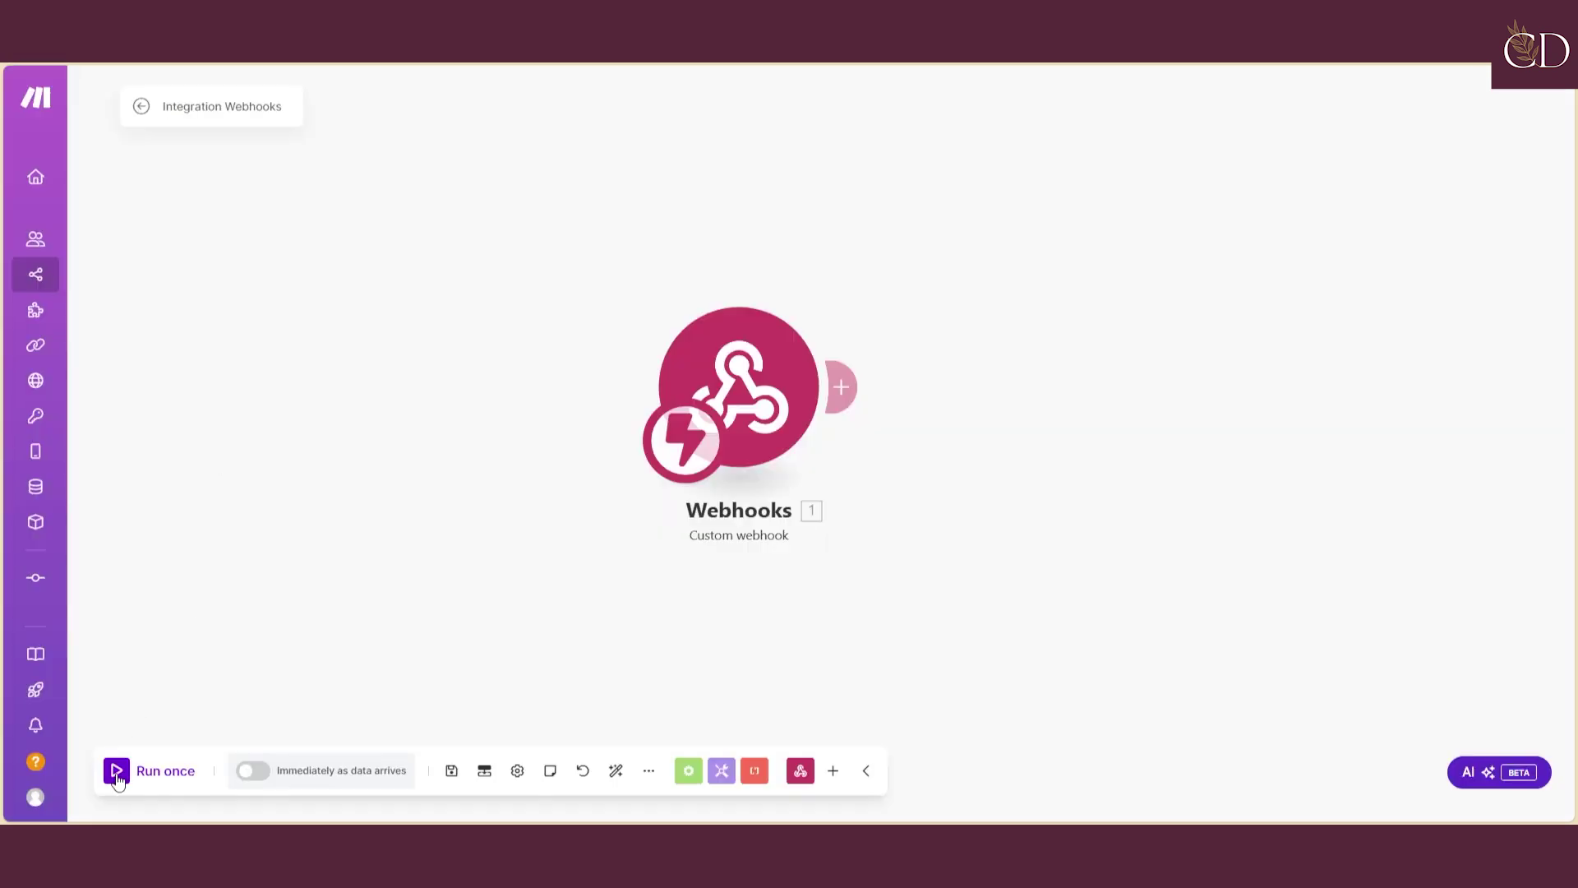
Run the Make scenario once, then tick the test row's Case à cocher box to fire it
{"action": "left_click", "coordinate": [116, 773]}
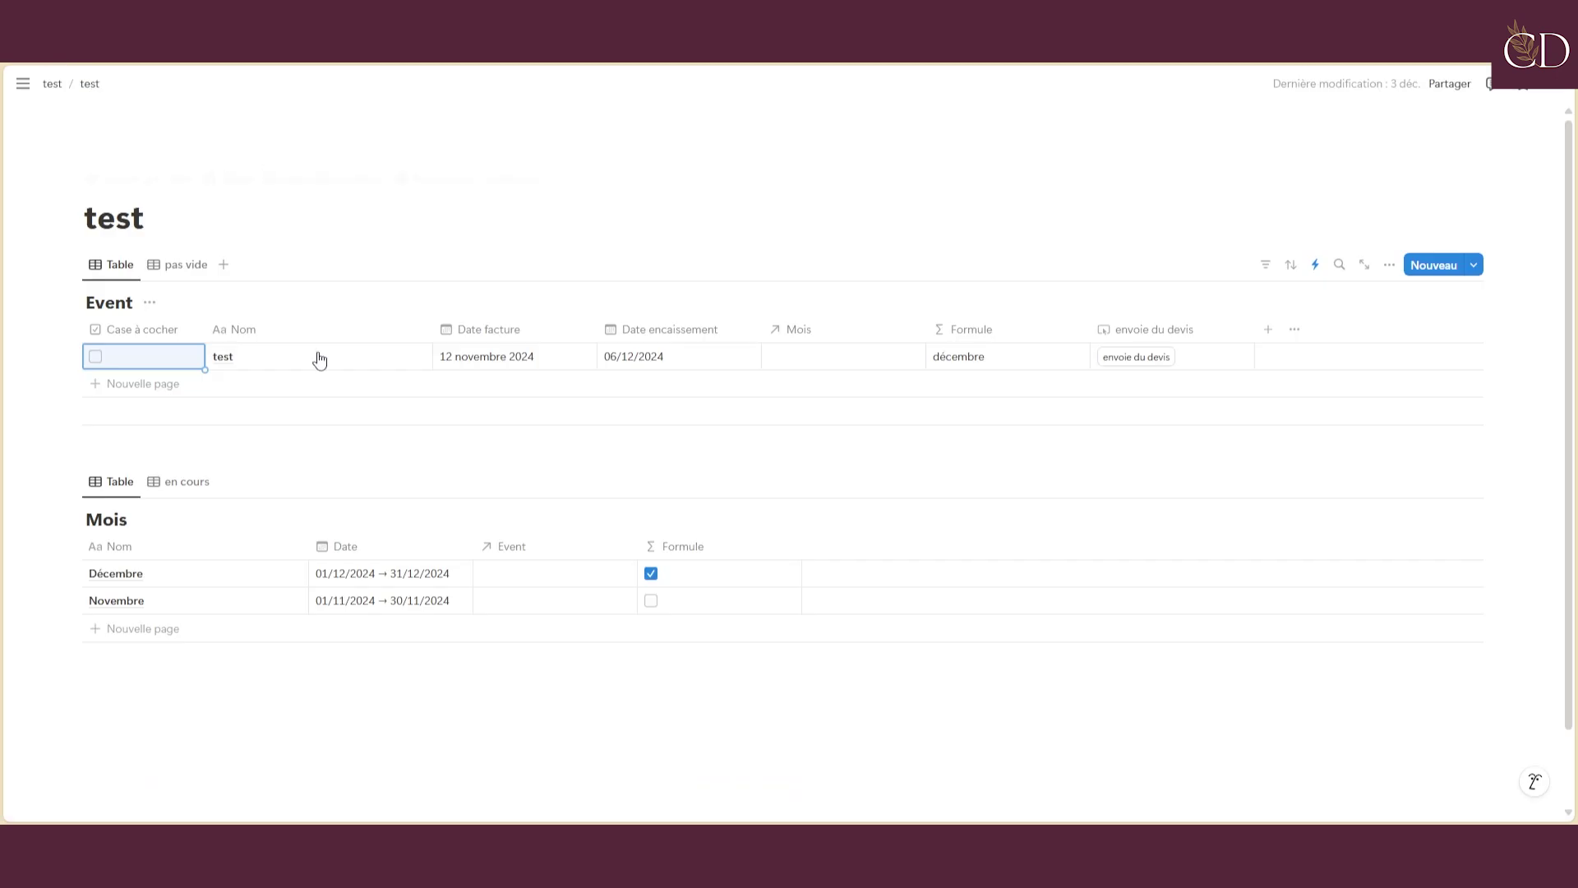
{"action": "left_click", "coordinate": [96, 357]}
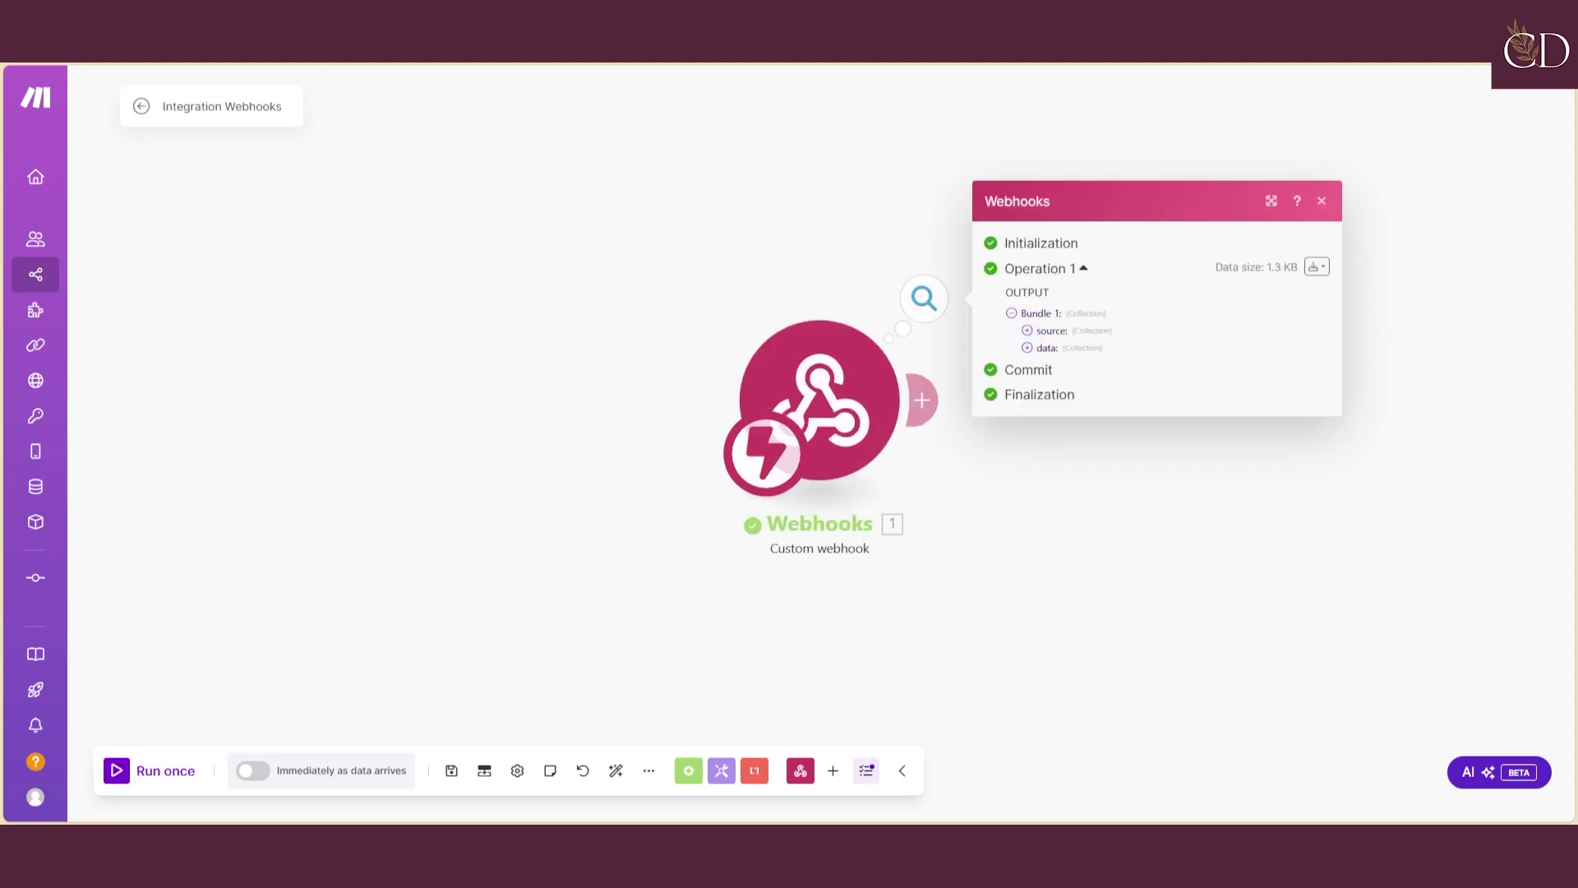
Expand the bundle's data, created_by, last_edited_by and parent entries to reveal the parent database id
{"action": "left_click", "coordinate": [1027, 331]}
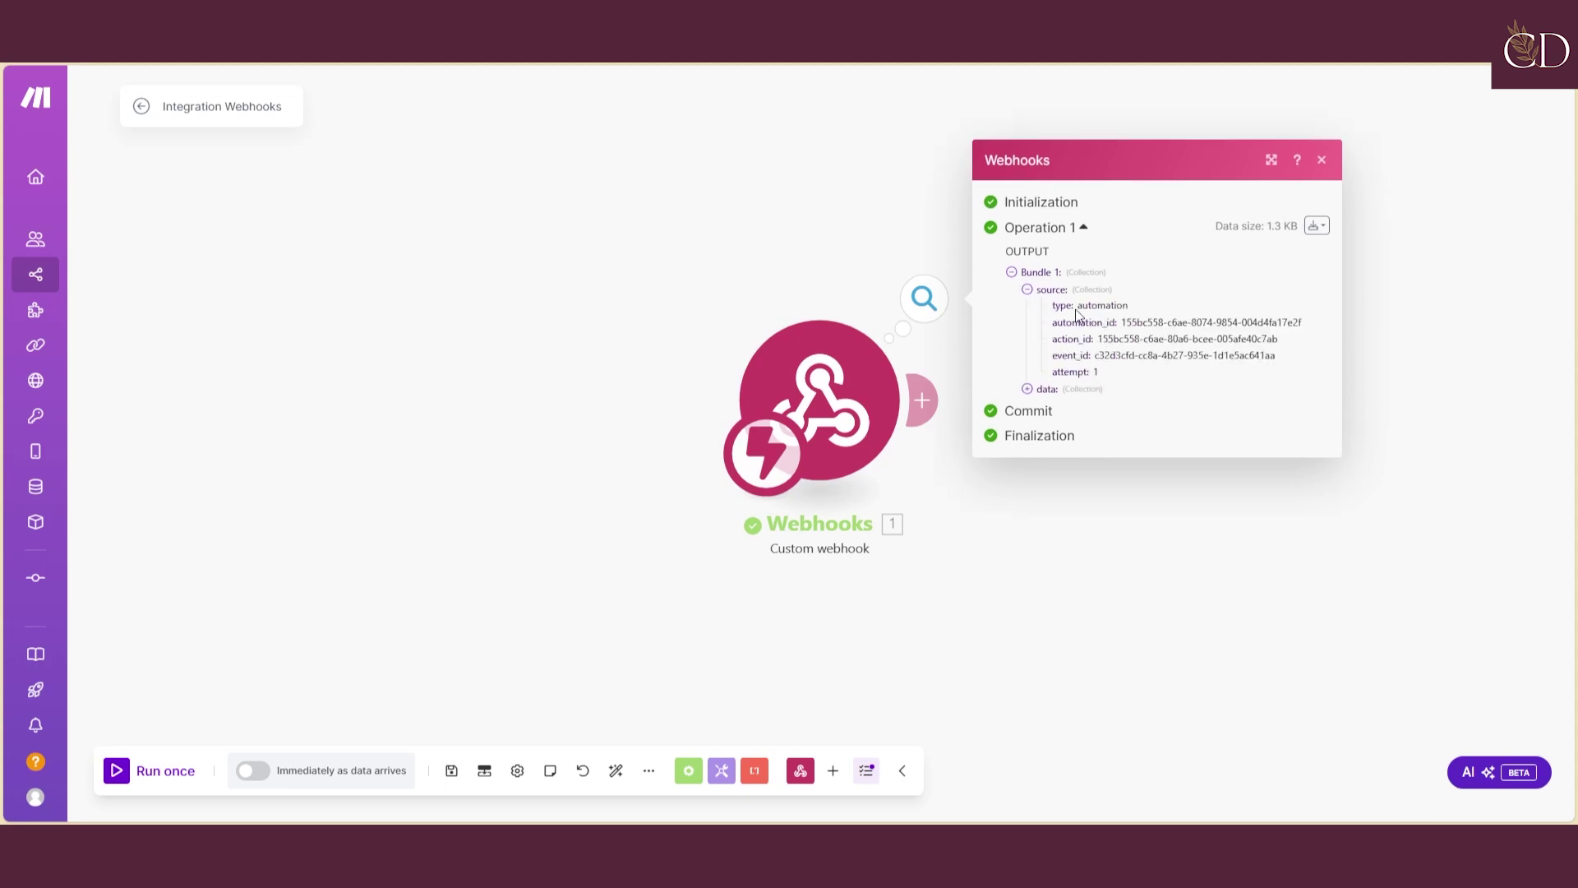
{"action": "left_click", "coordinate": [1027, 289]}
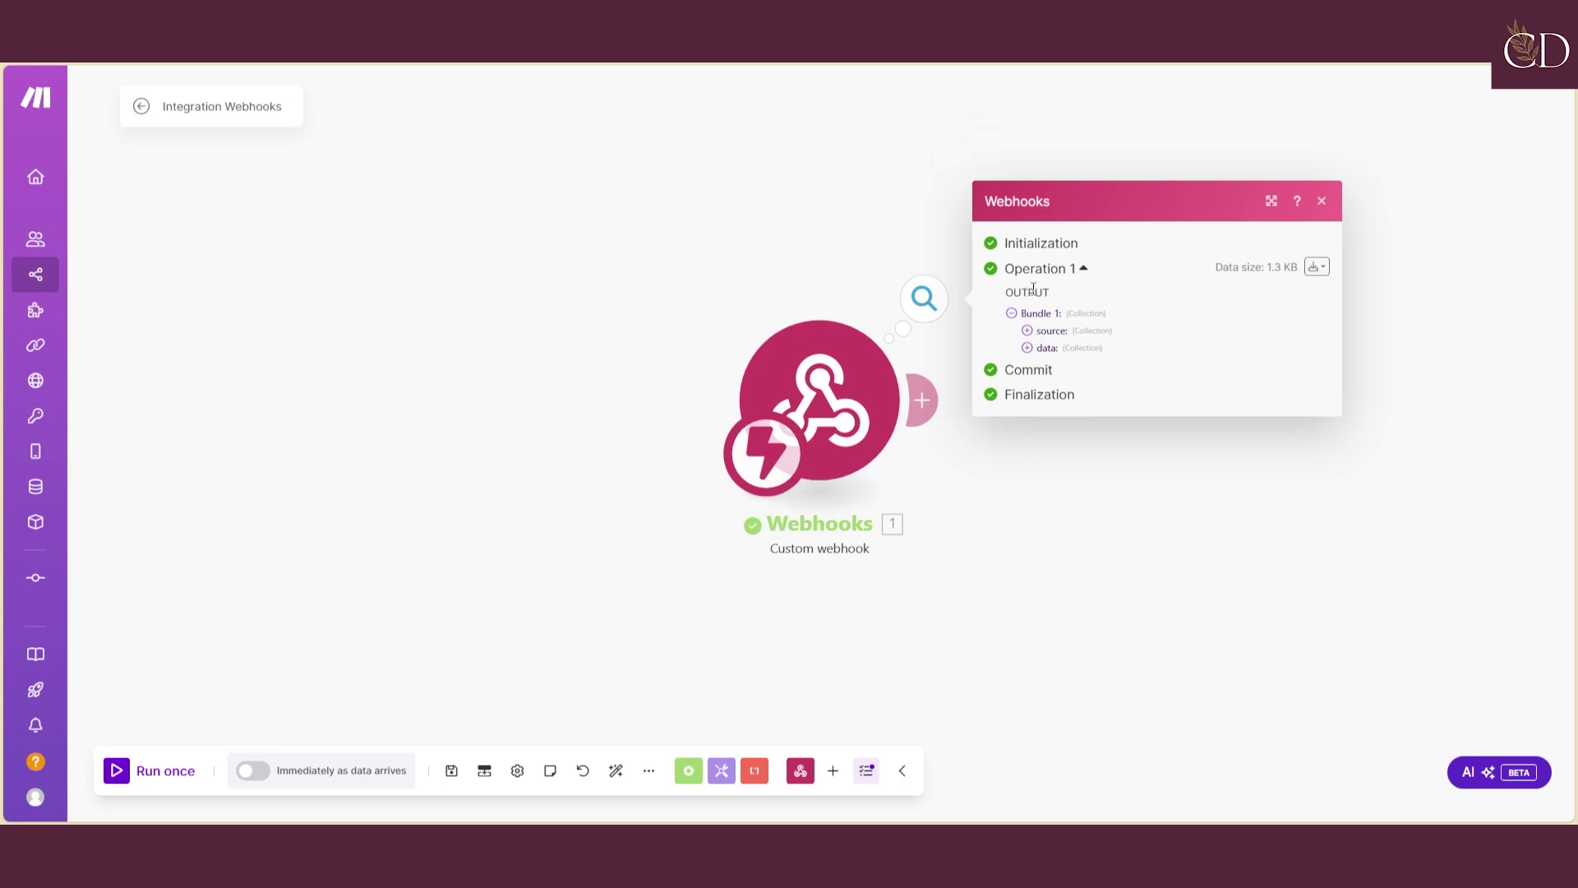
{"action": "left_click", "coordinate": [1027, 348]}
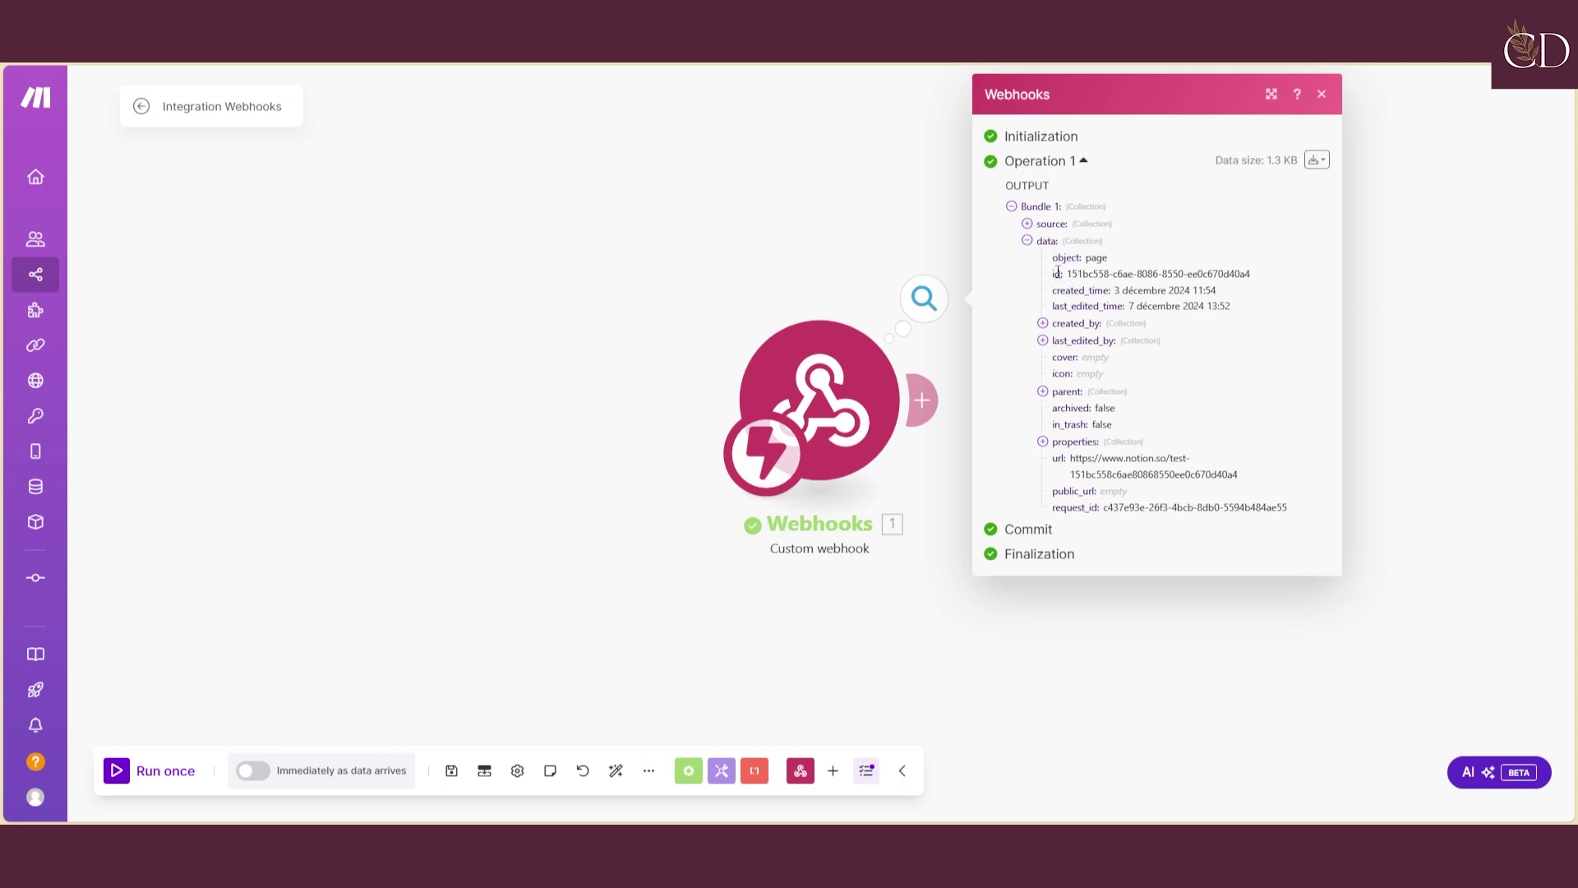
{"action": "left_click_drag", "start_coordinate": [1069, 274], "coordinate": [1266, 277]}
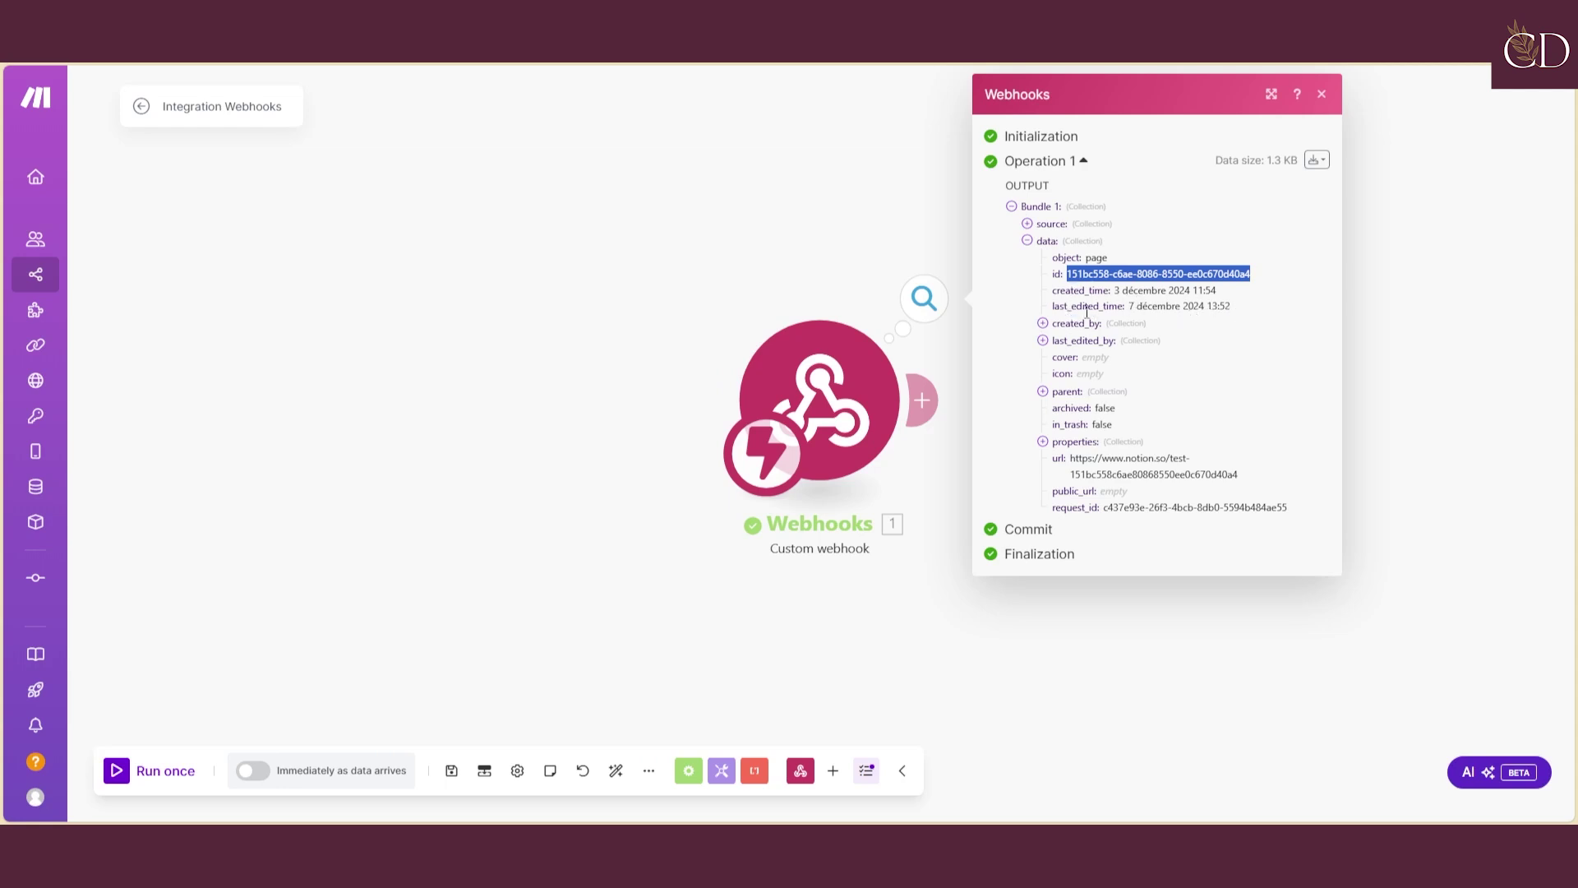
{"action": "left_click", "coordinate": [1042, 324]}
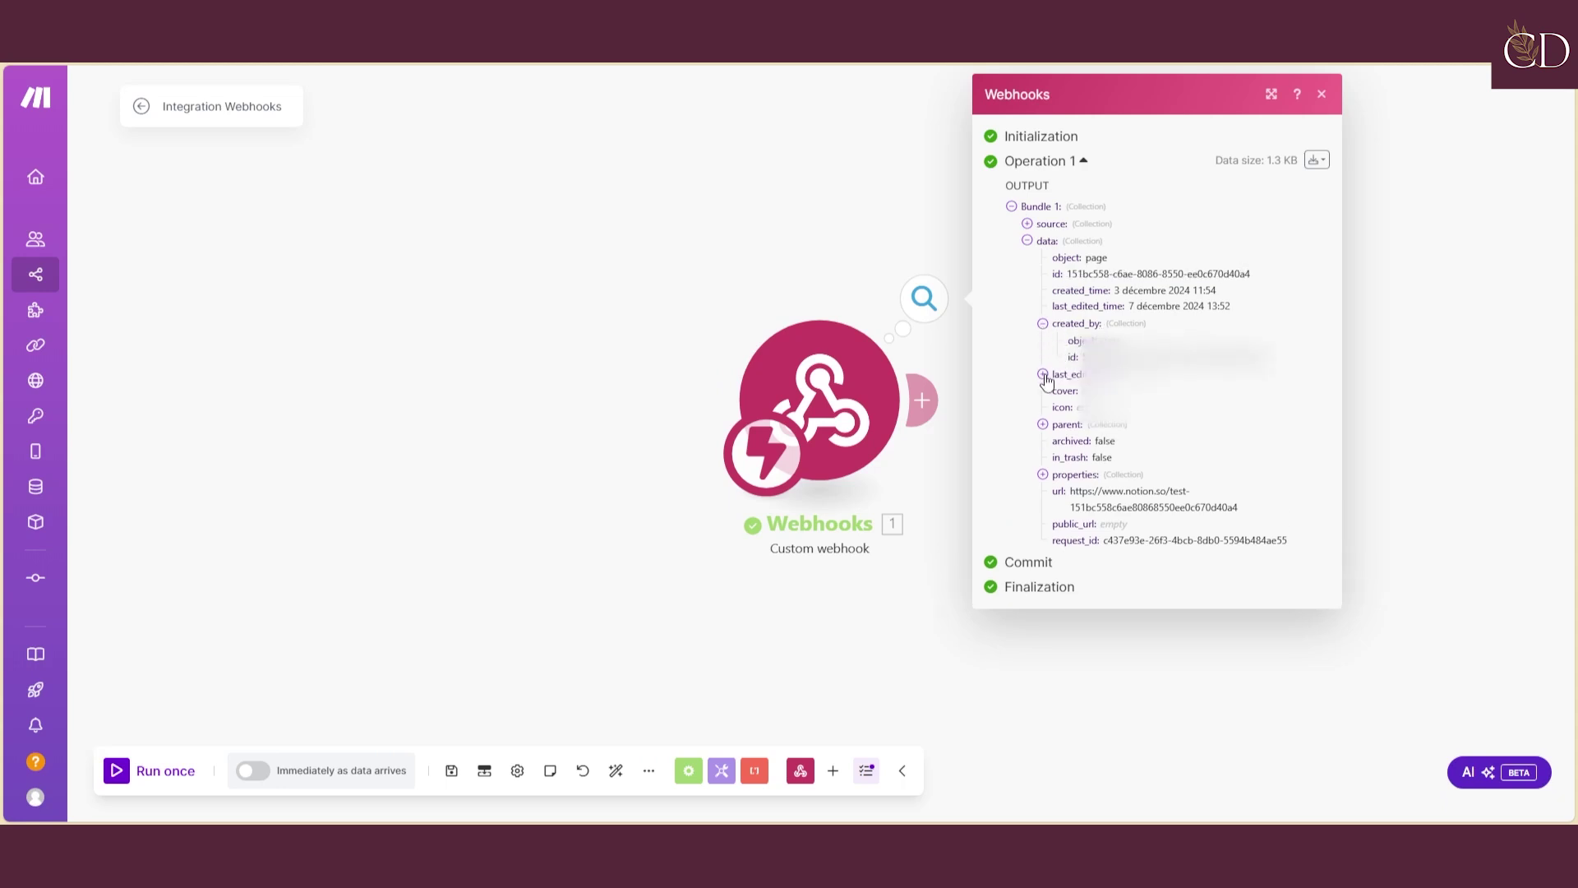
{"action": "left_click", "coordinate": [1042, 374]}
{"action": "left_click", "coordinate": [1043, 458]}
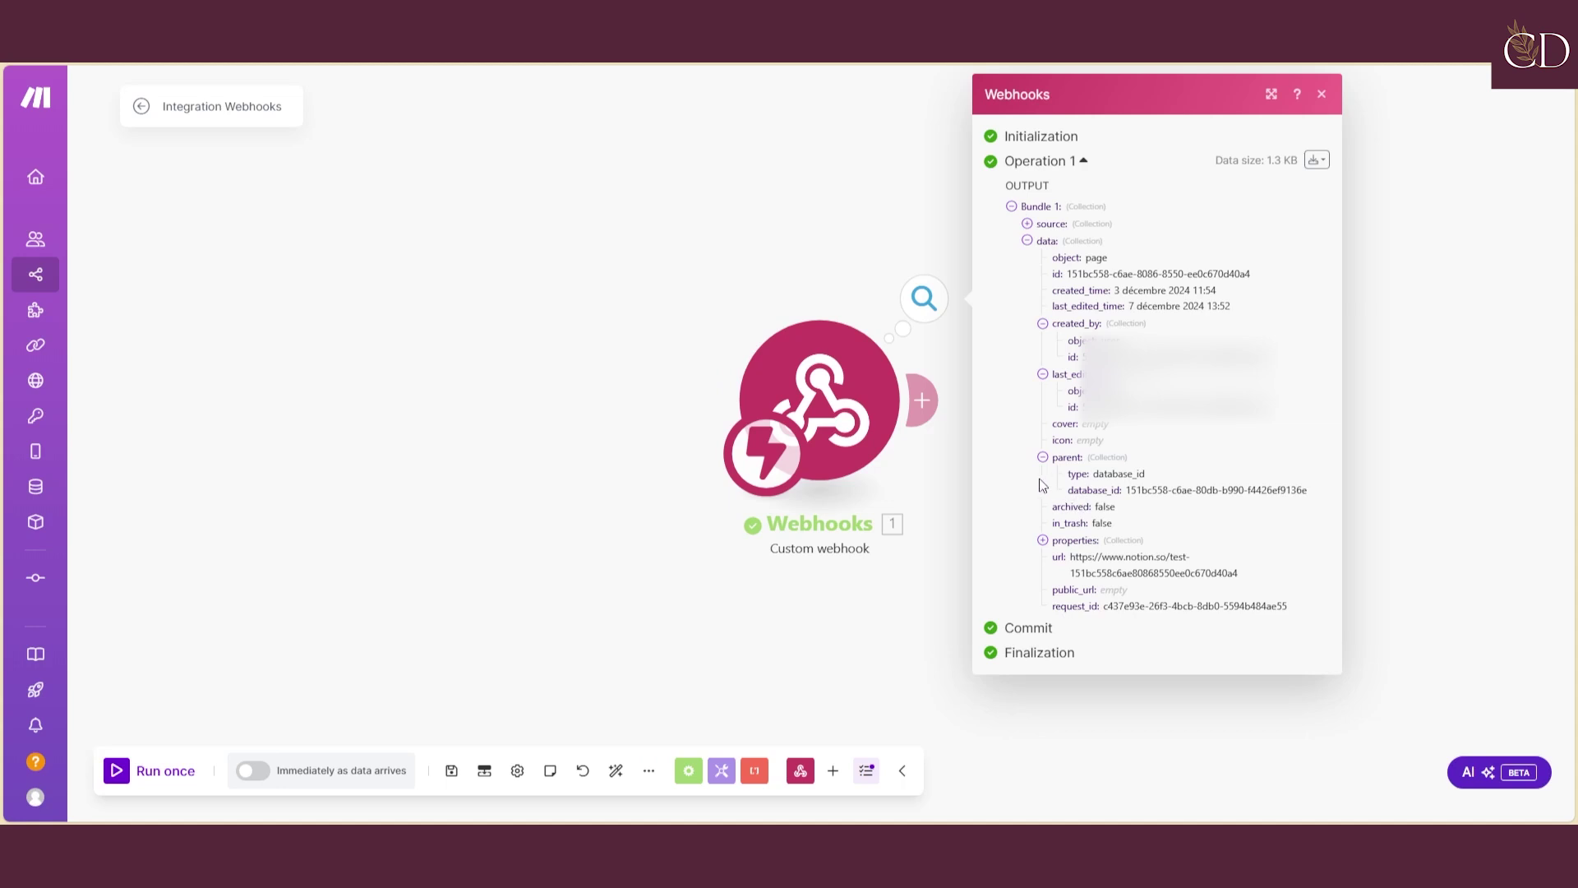
Expand the page properties down to the Nom title's plain_text value 'test'
{"action": "left_click", "coordinate": [1043, 541]}
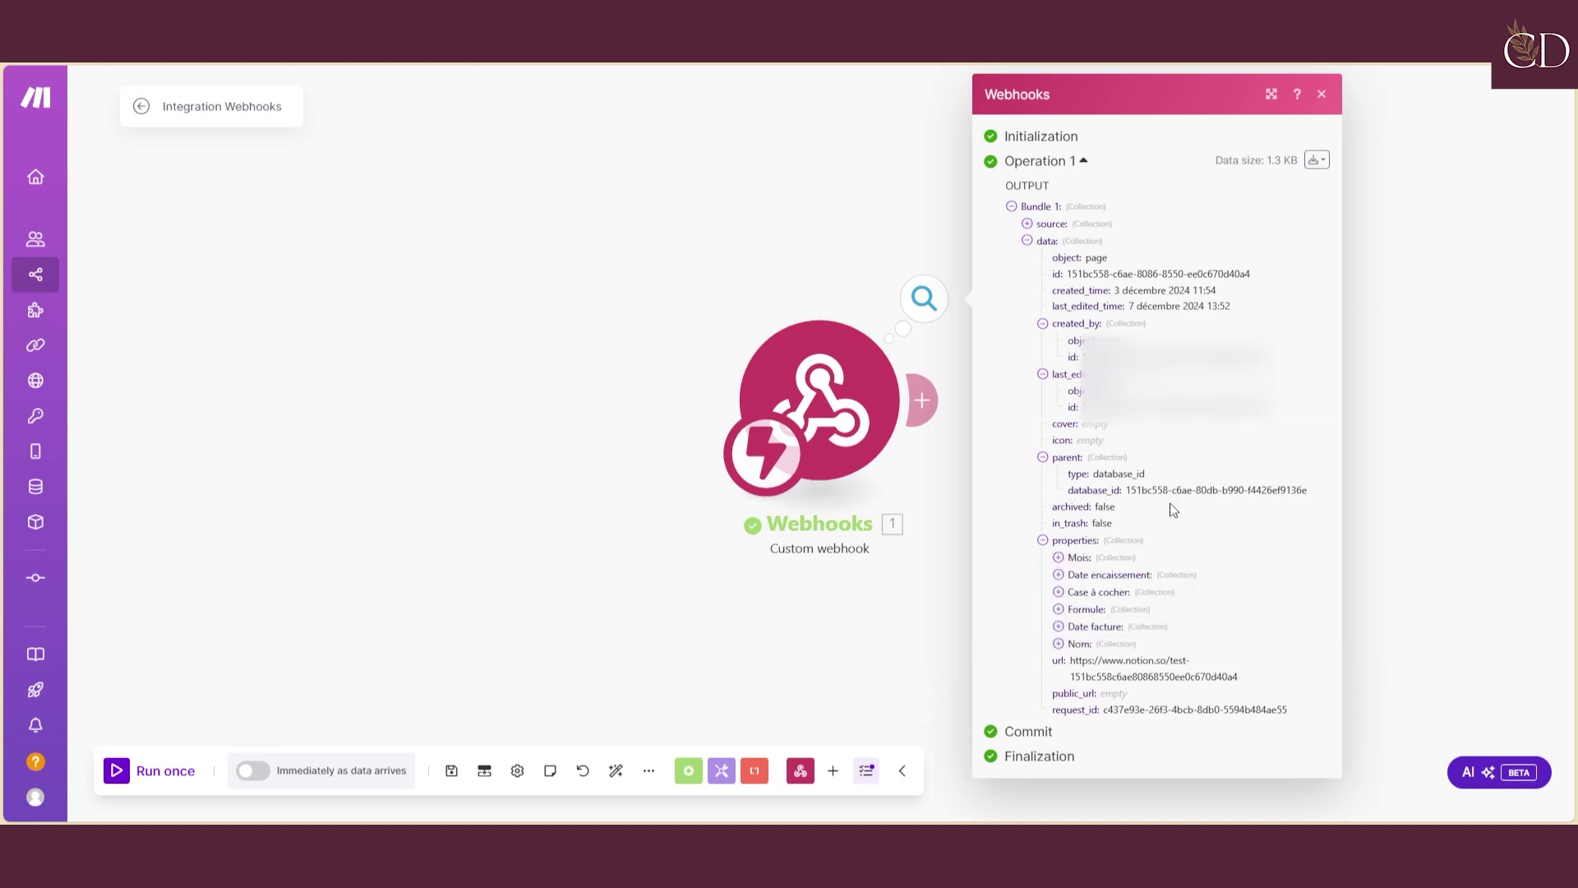
{"action": "left_click", "coordinate": [1059, 643]}
{"action": "left_click", "coordinate": [1075, 680]}
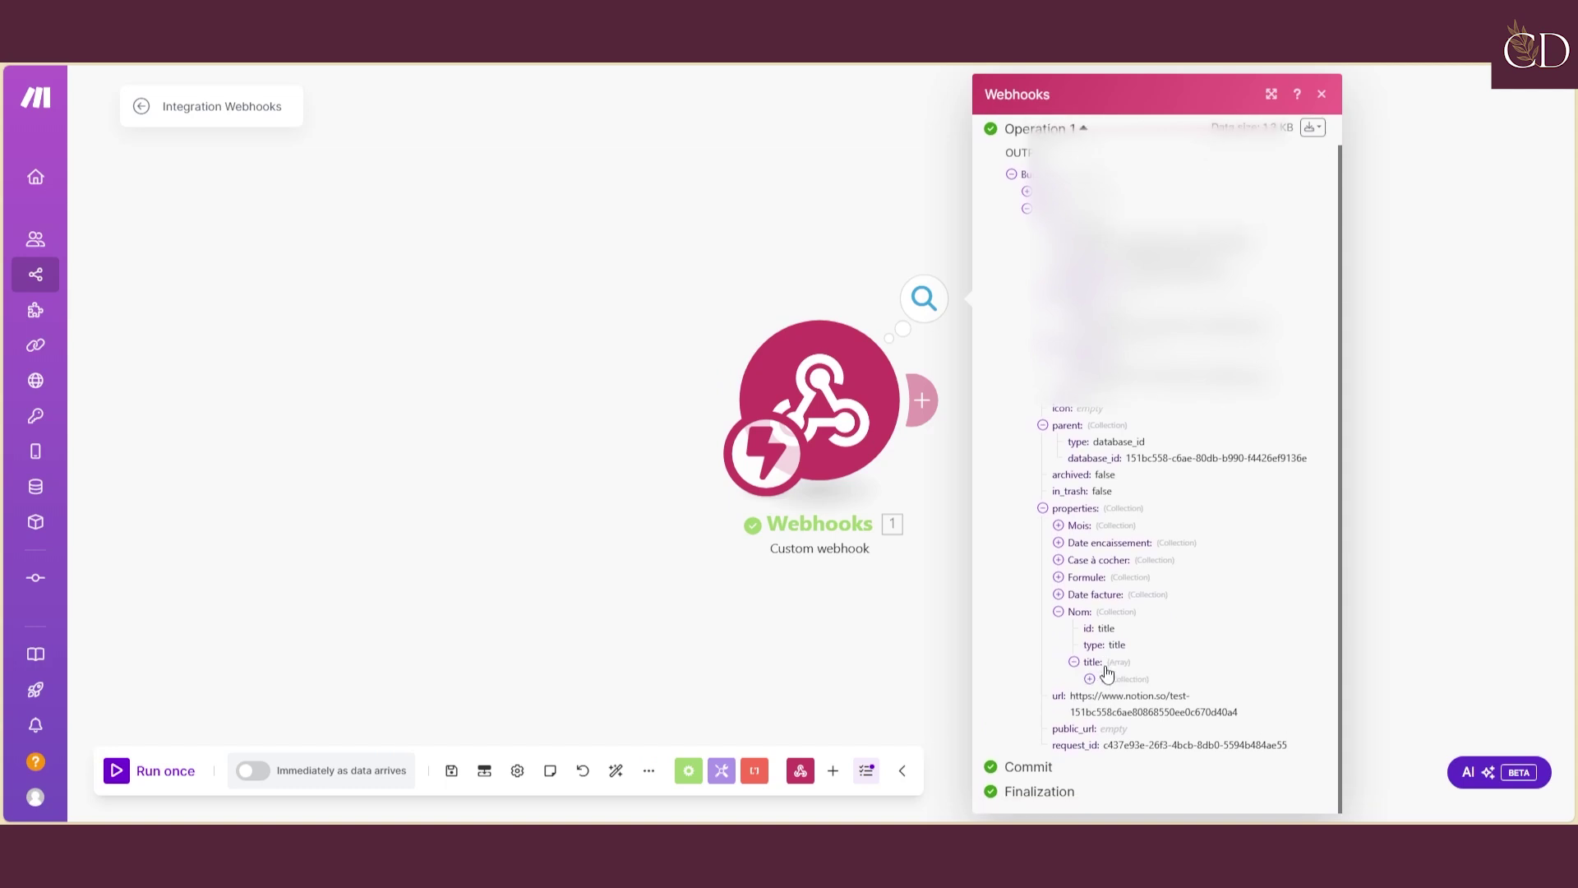
{"action": "left_click", "coordinate": [1089, 696]}
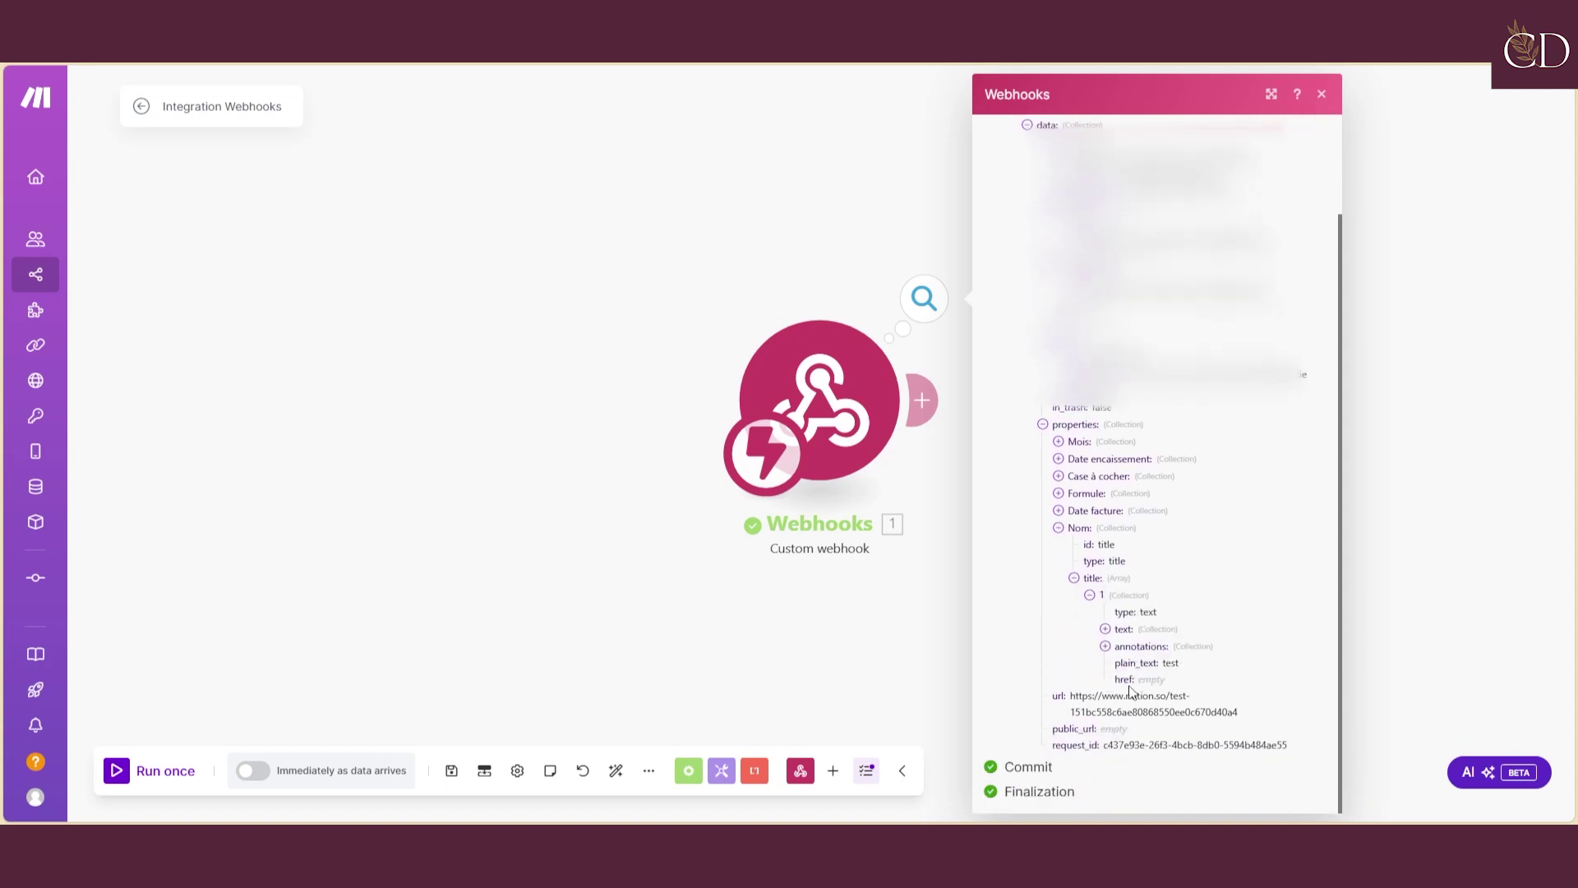
{"action": "left_click", "coordinate": [1105, 646]}
{"action": "left_click", "coordinate": [1105, 629]}
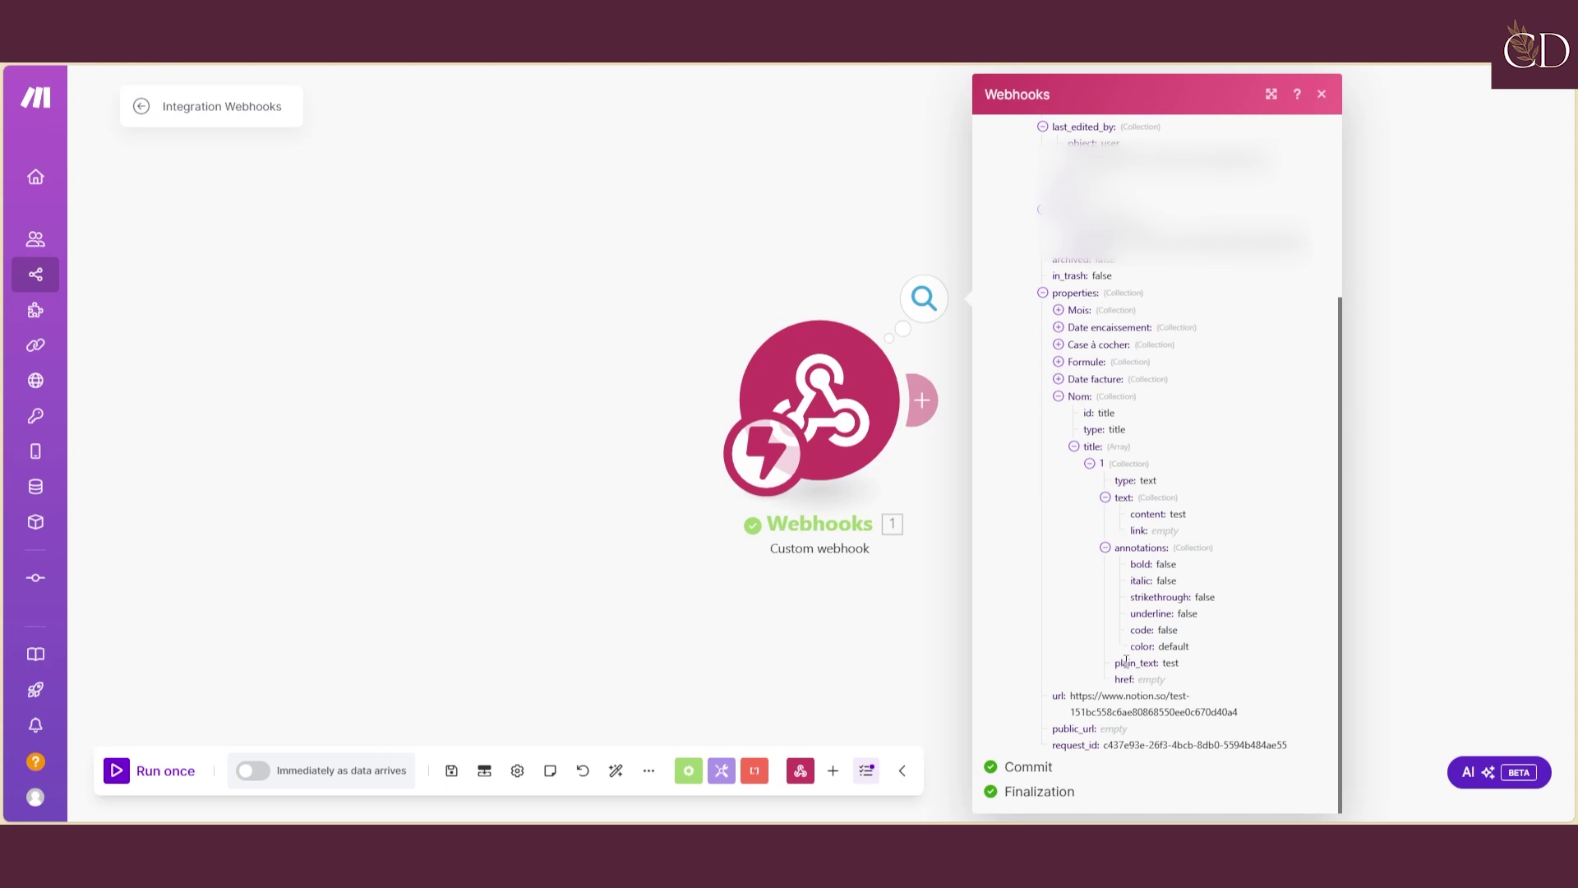
{"action": "left_click_drag", "start_coordinate": [1125, 662], "coordinate": [1180, 666]}
Check the Date facture property's start date, 2024-11-12
{"action": "left_click", "coordinate": [1059, 380]}
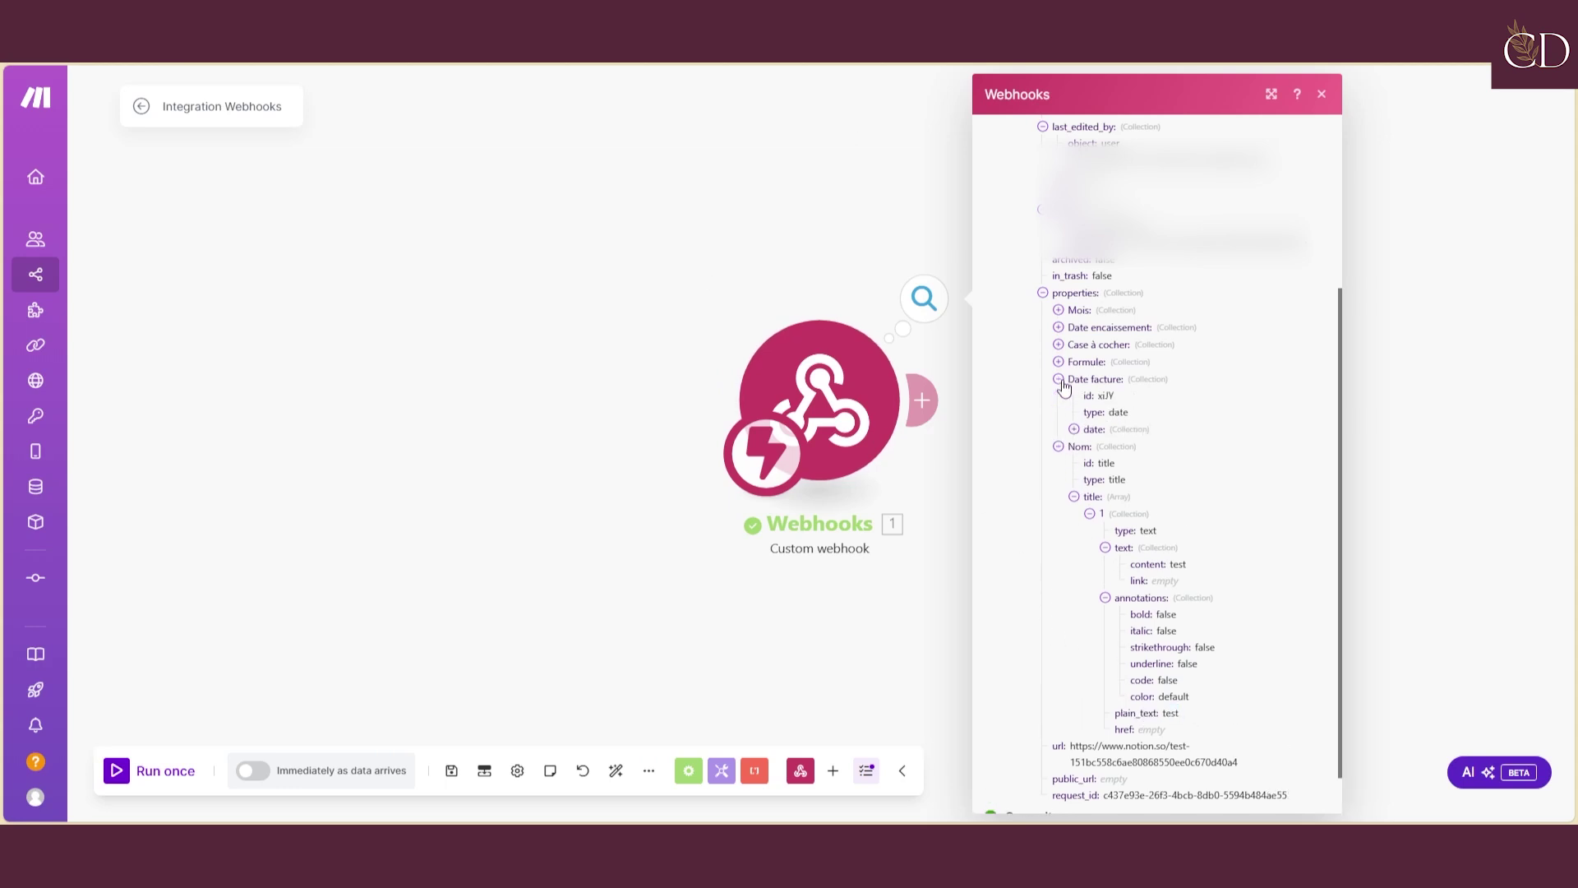
{"action": "left_click", "coordinate": [1085, 430]}
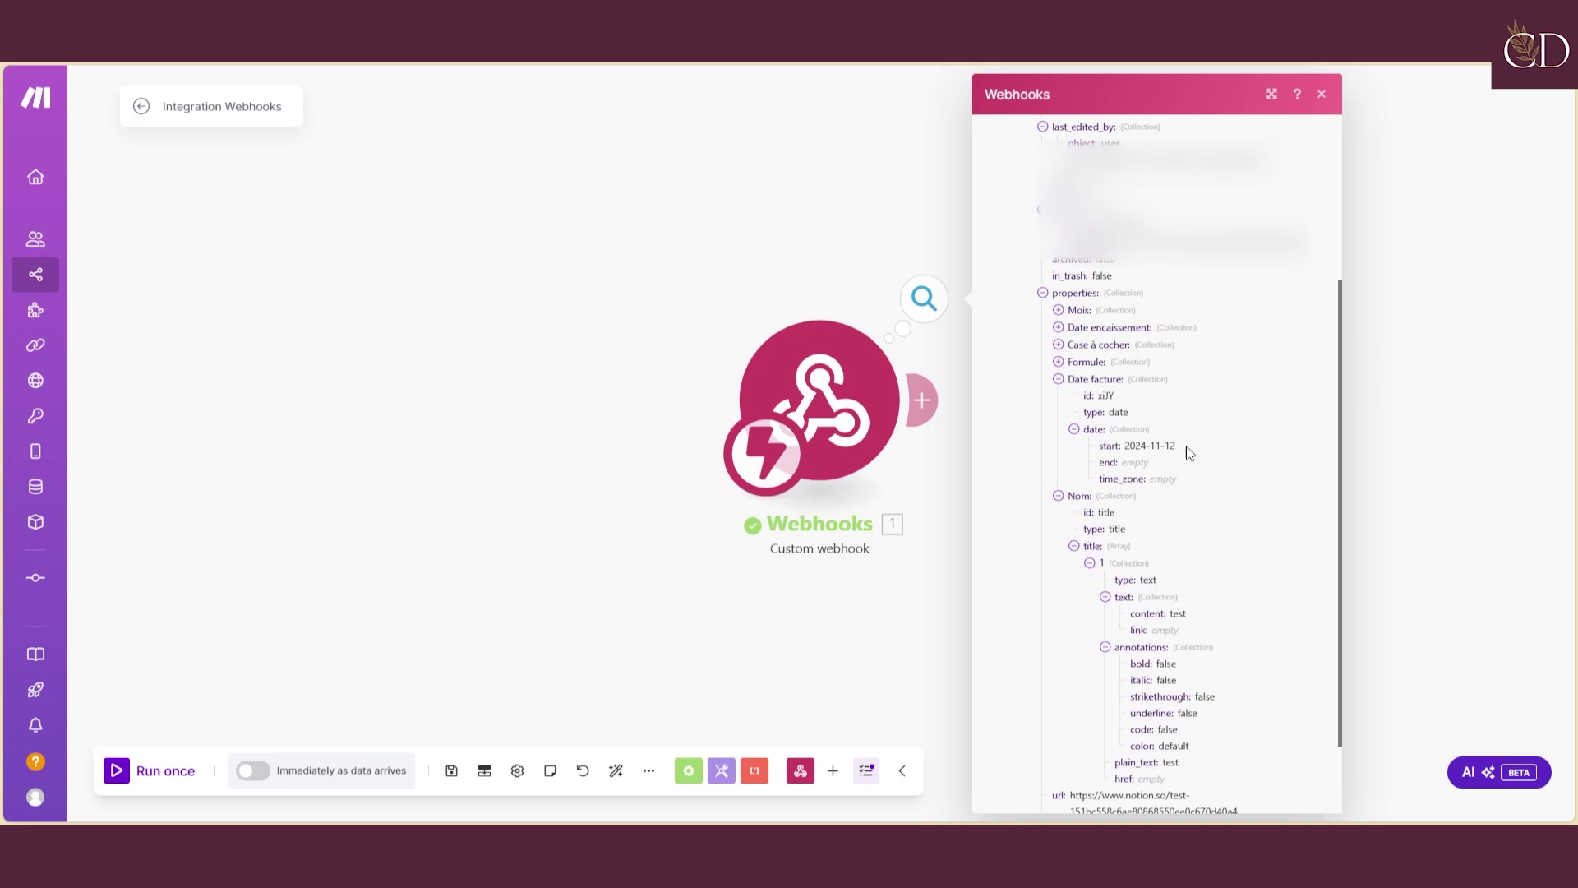
{"action": "left_click_drag", "start_coordinate": [1189, 452], "coordinate": [1112, 445]}
{"action": "left_click", "coordinate": [1214, 449]}
Expand Formule, Case à cocher, Date encaissement and Mois, then move the Webhooks module left
{"action": "left_click", "coordinate": [1058, 361]}
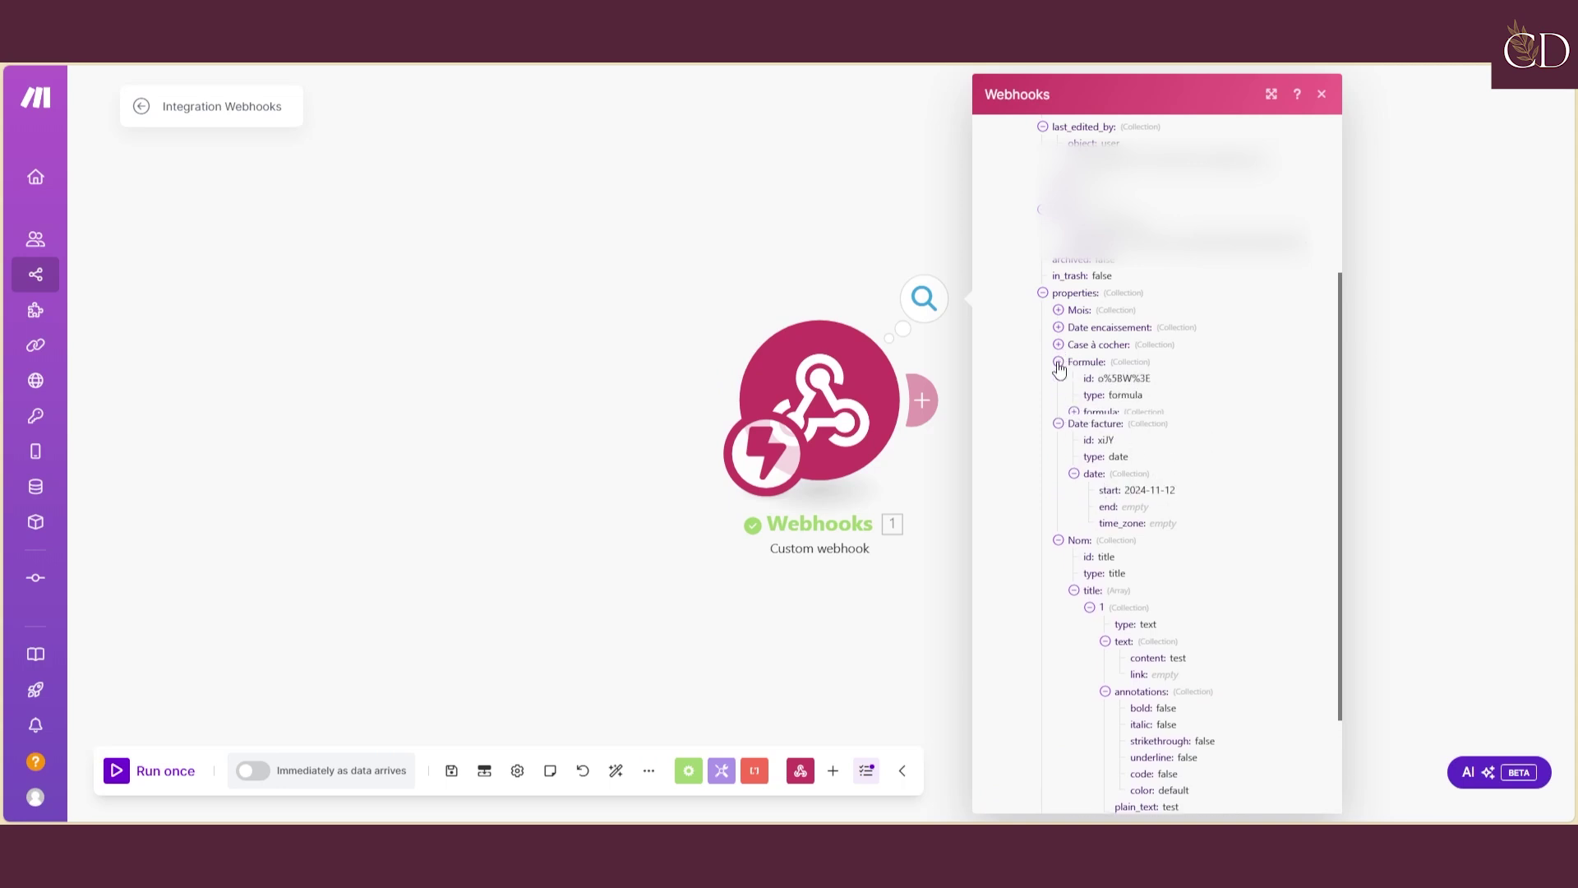
{"action": "left_click", "coordinate": [1074, 412]}
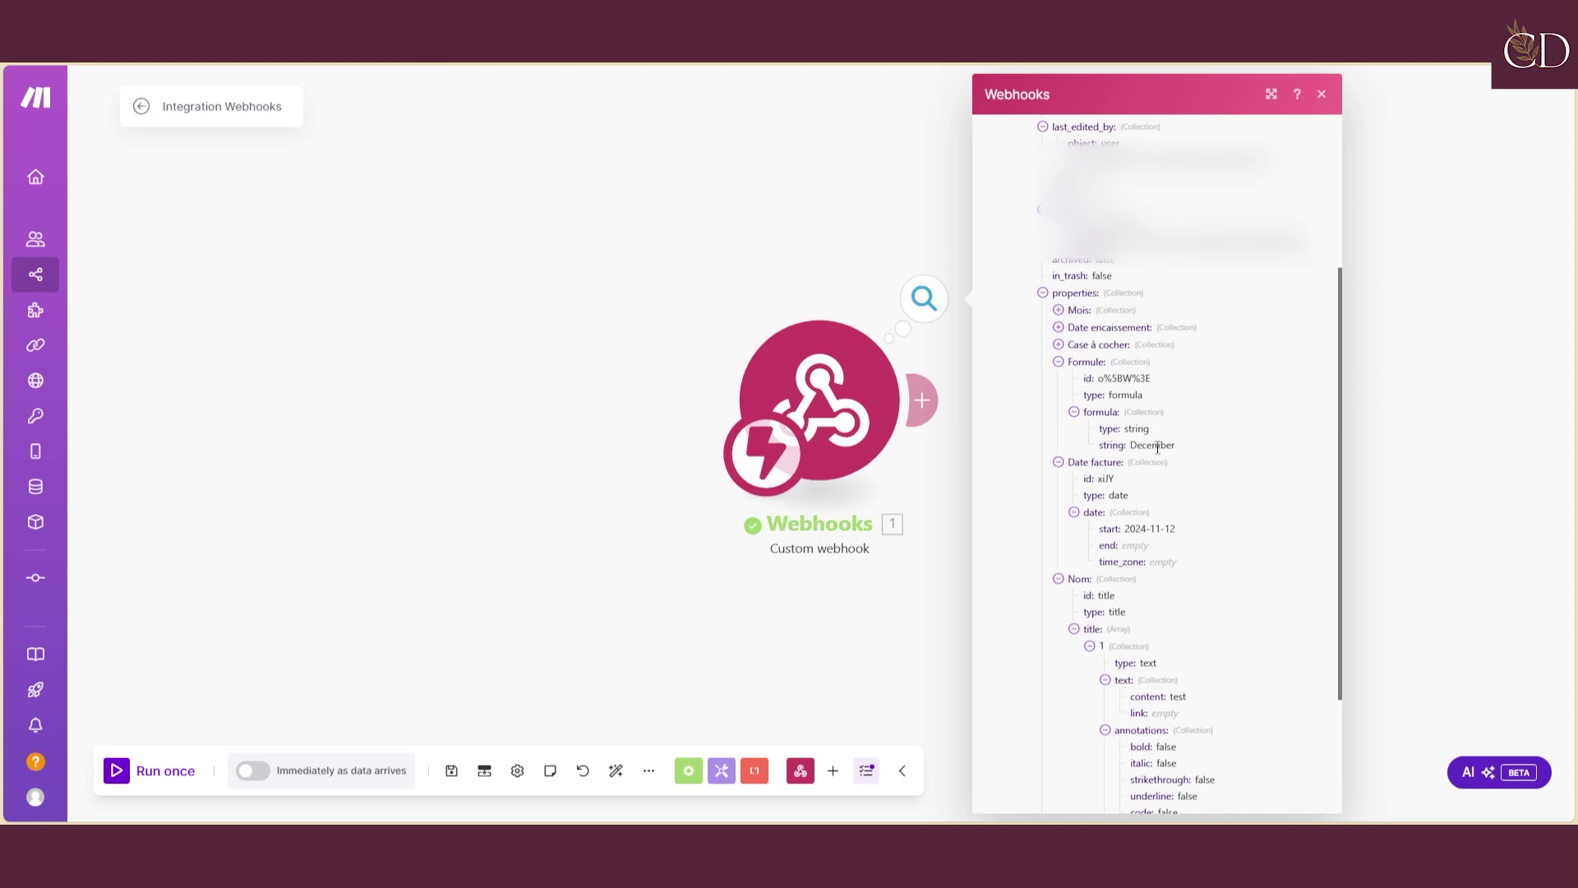
{"action": "left_click", "coordinate": [1059, 344]}
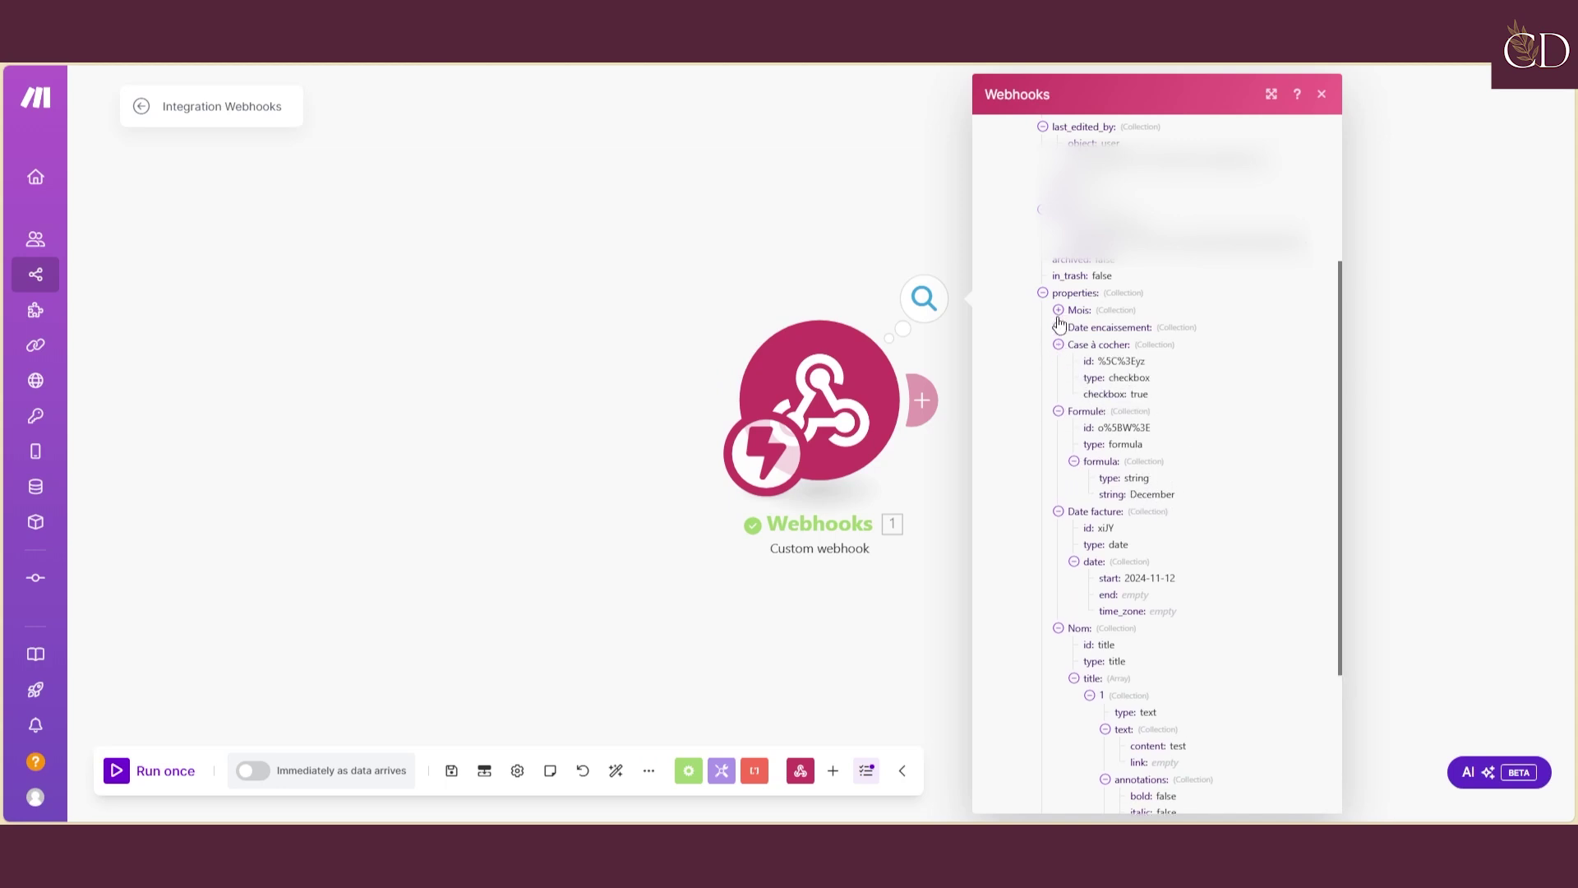
{"action": "left_click", "coordinate": [1058, 327]}
{"action": "left_click", "coordinate": [1075, 379]}
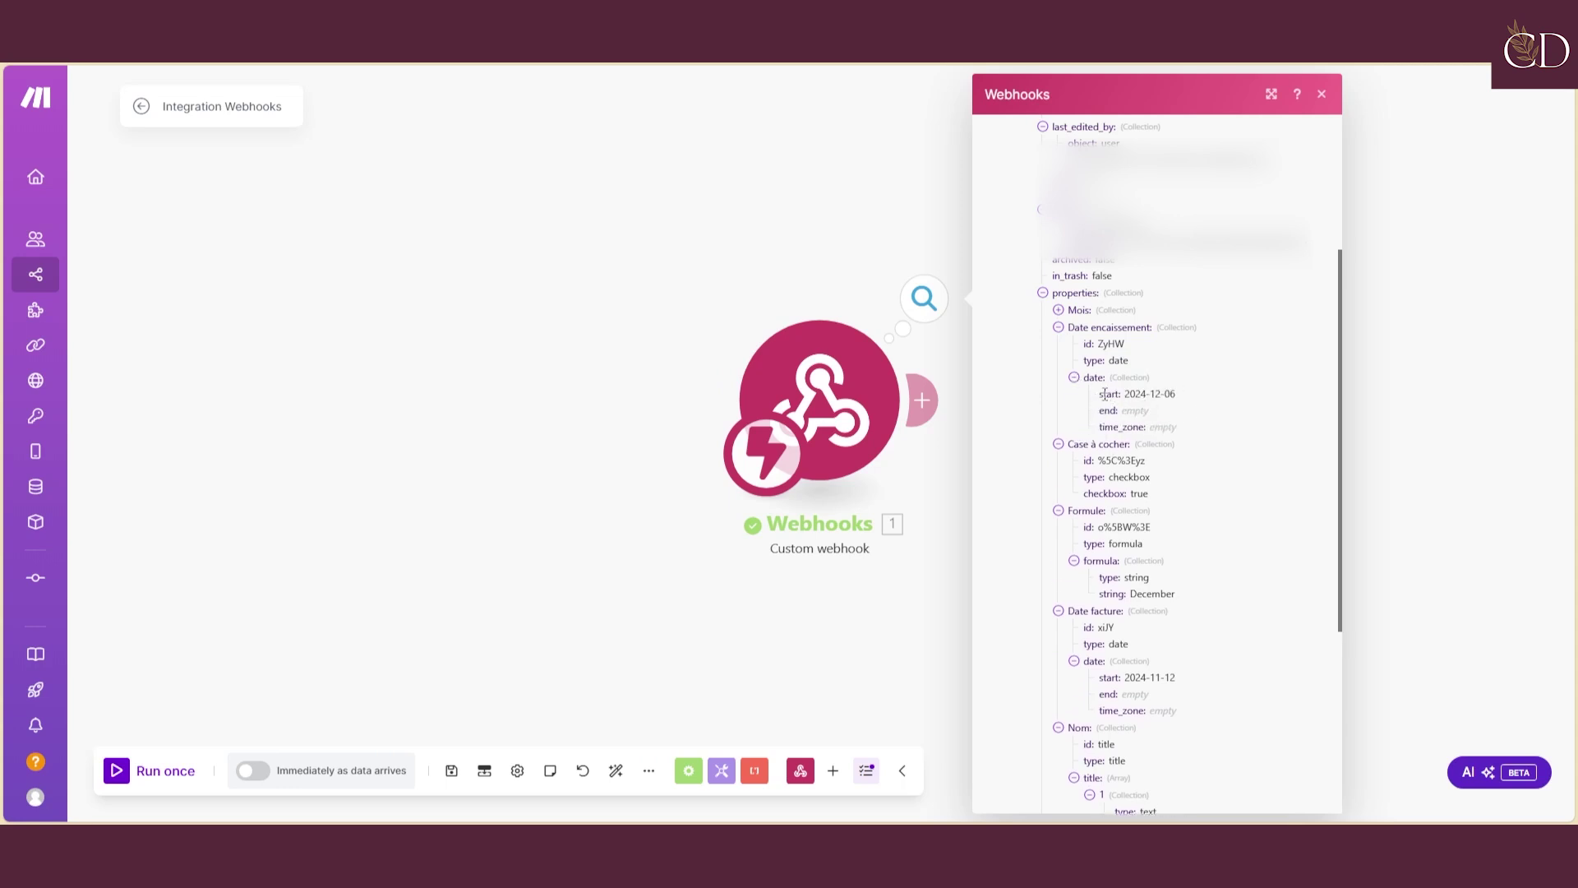
{"action": "left_click", "coordinate": [1058, 310]}
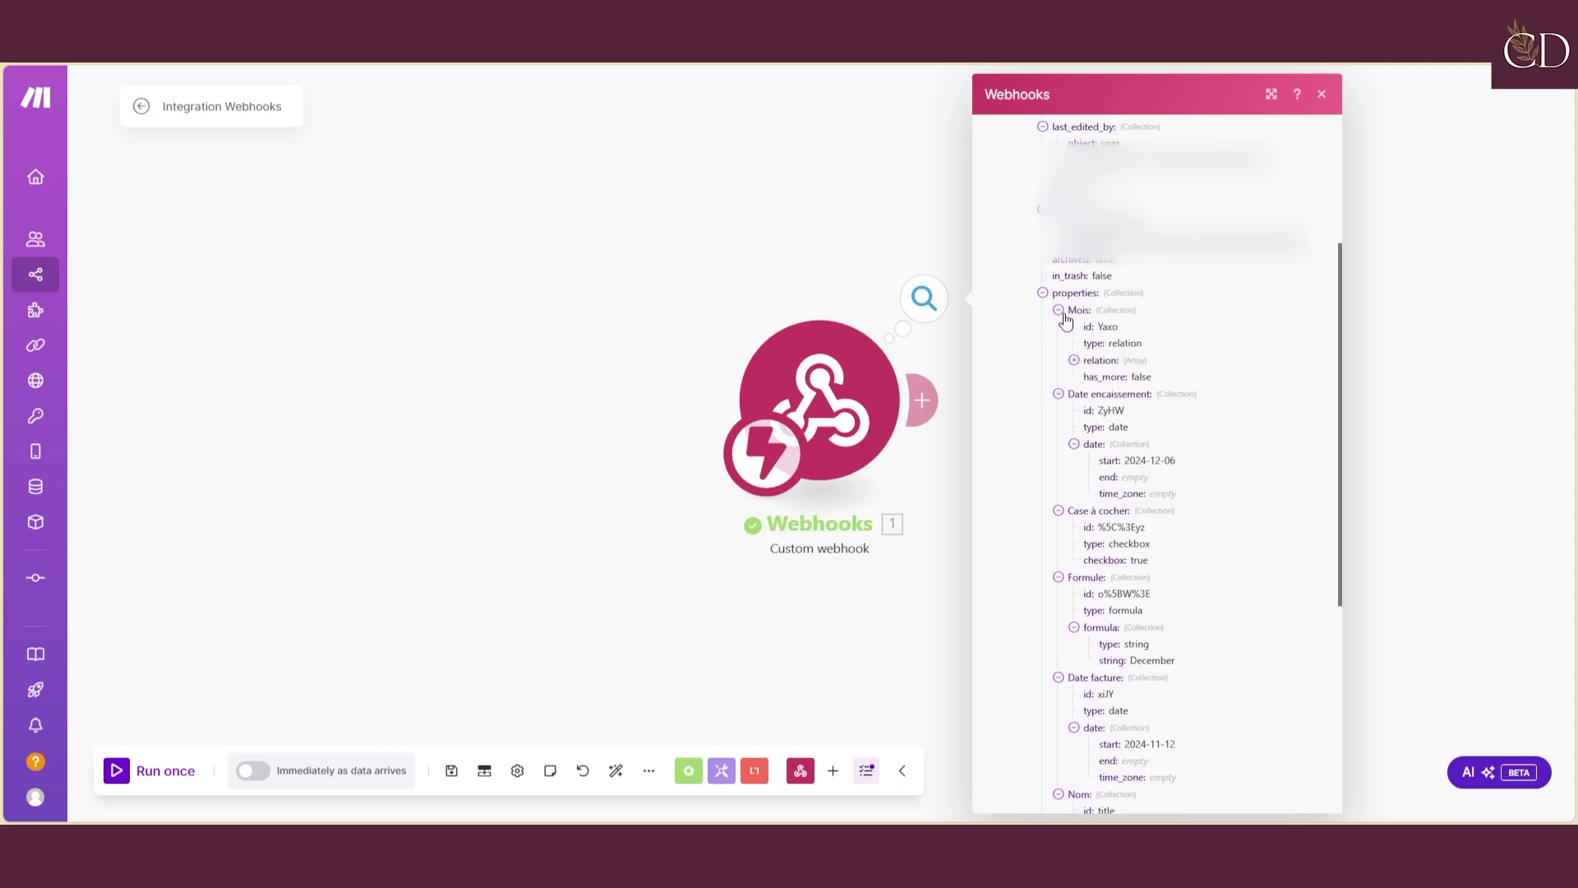
{"action": "left_click", "coordinate": [1074, 361]}
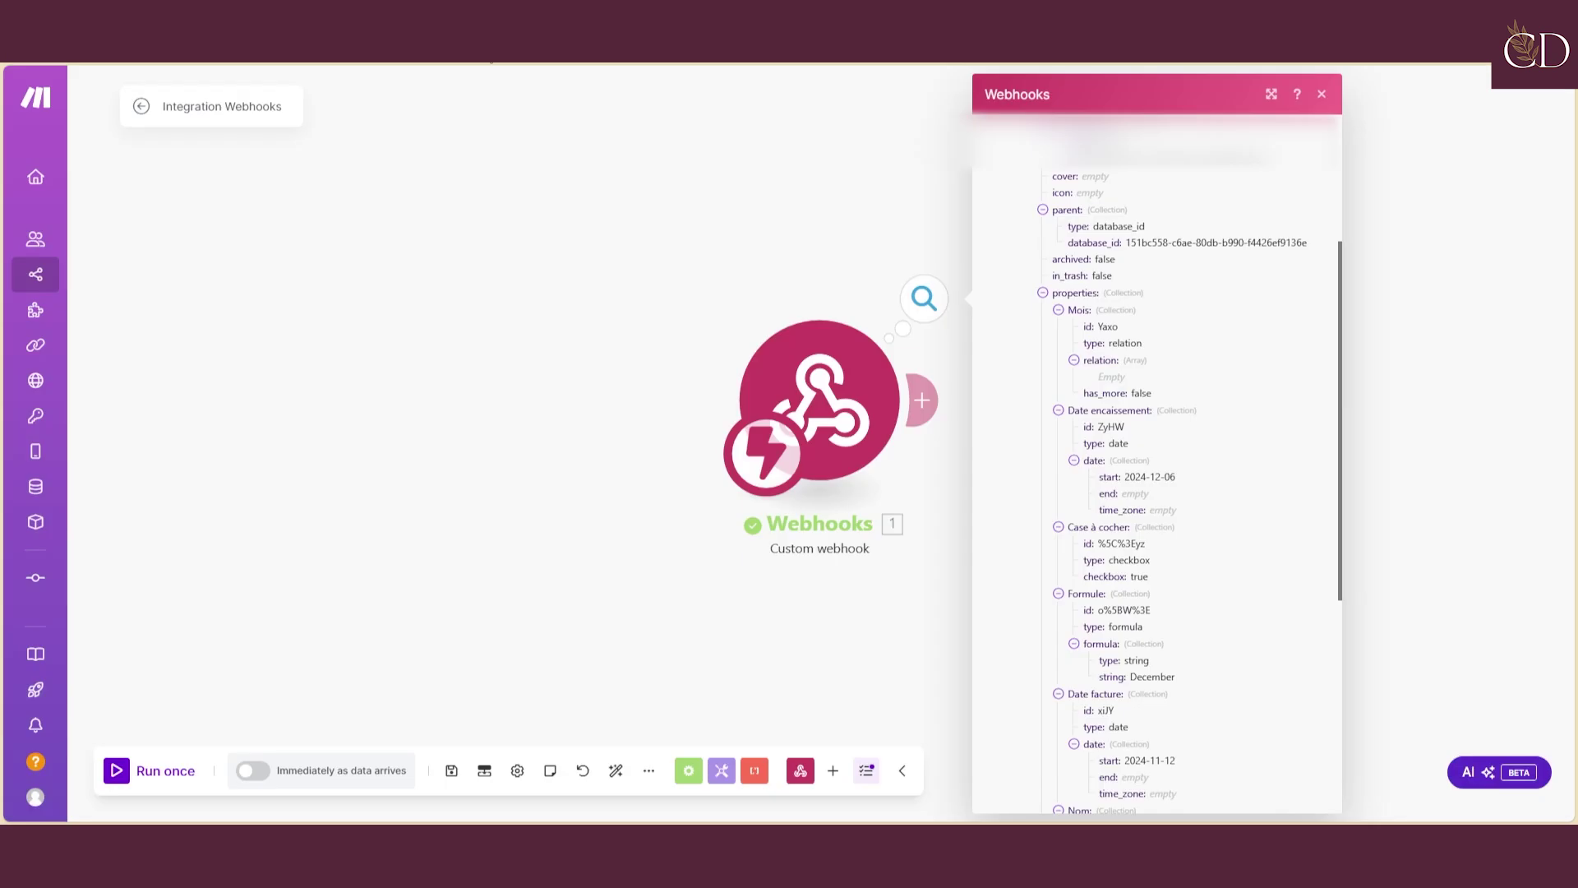
{"action": "left_click_drag", "start_coordinate": [860, 421], "coordinate": [392, 411]}
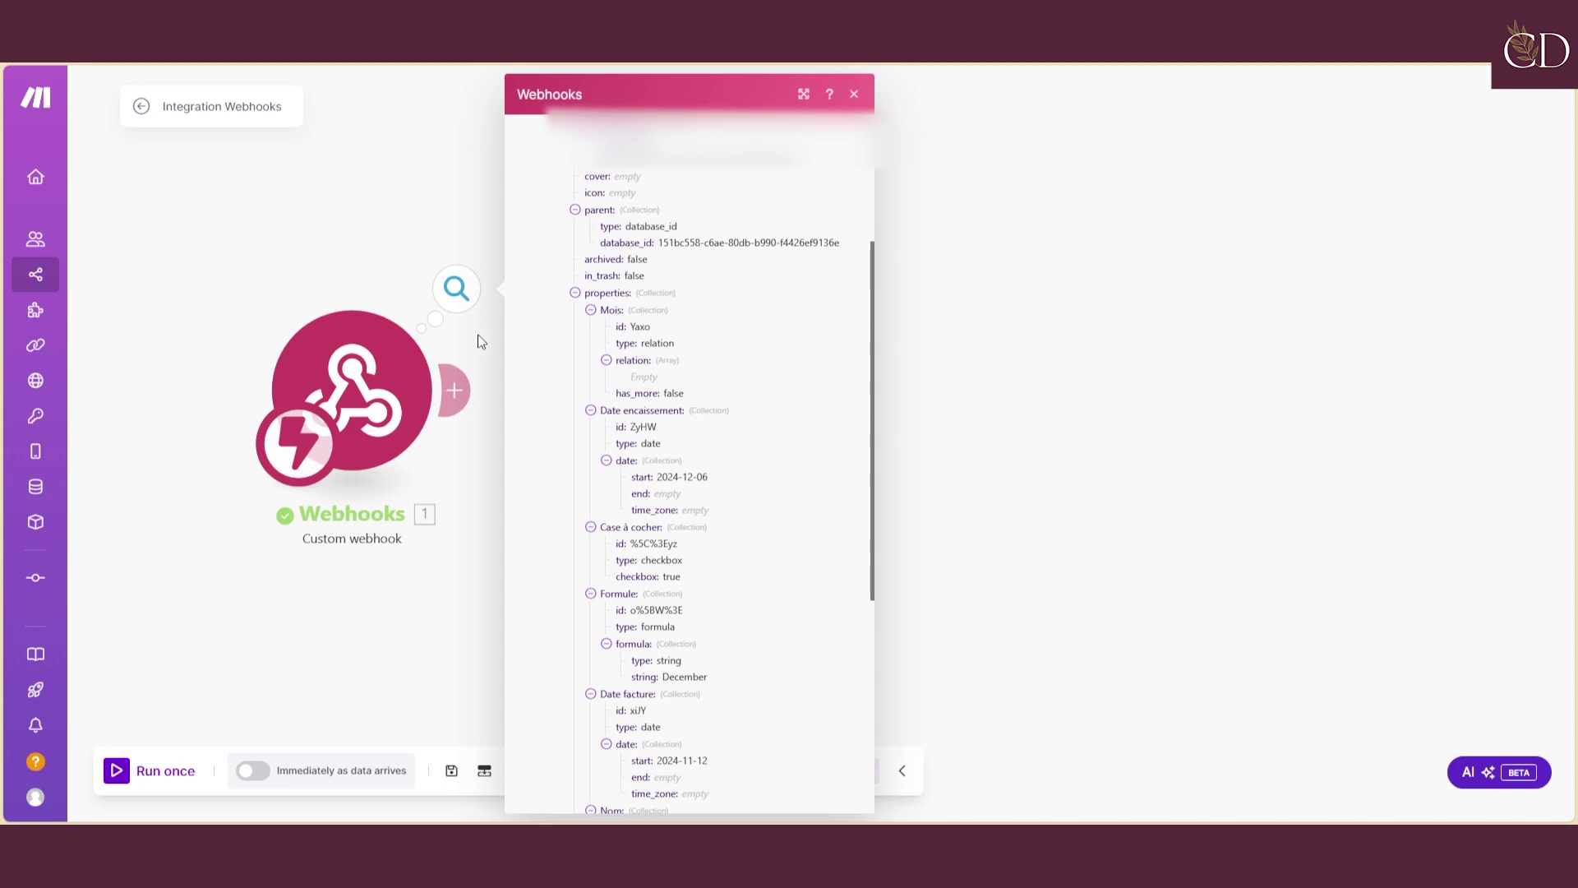
Attach a Tools 'Set variable' module after the Custom webhook trigger
{"action": "left_click", "coordinate": [465, 393]}
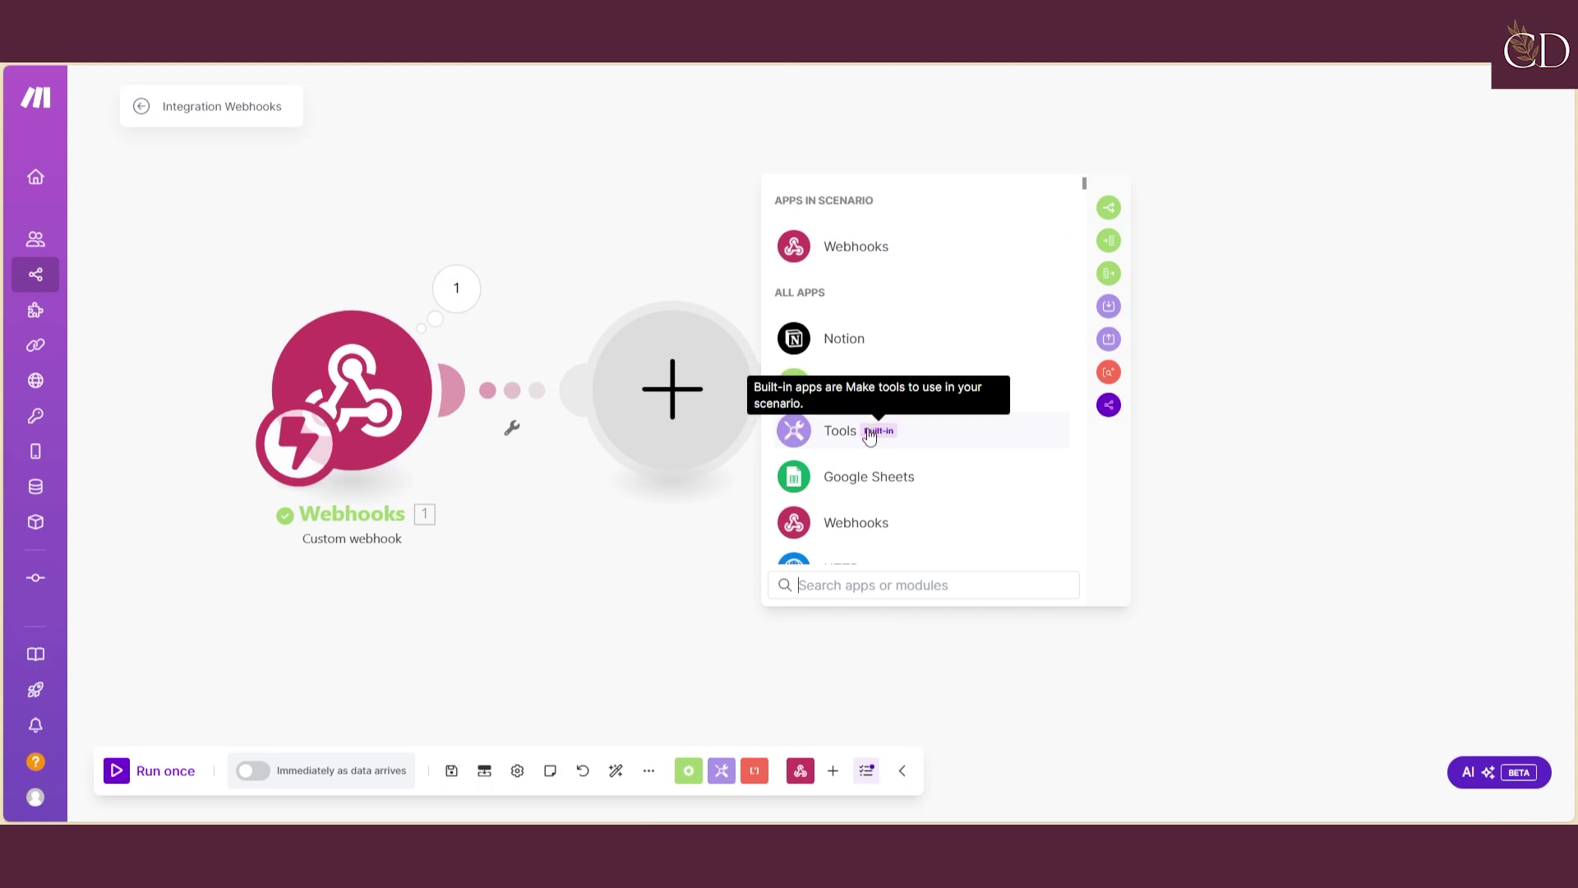
{"action": "scroll", "coordinate": [872, 435], "scroll_direction": "down", "scroll_amount": 2}
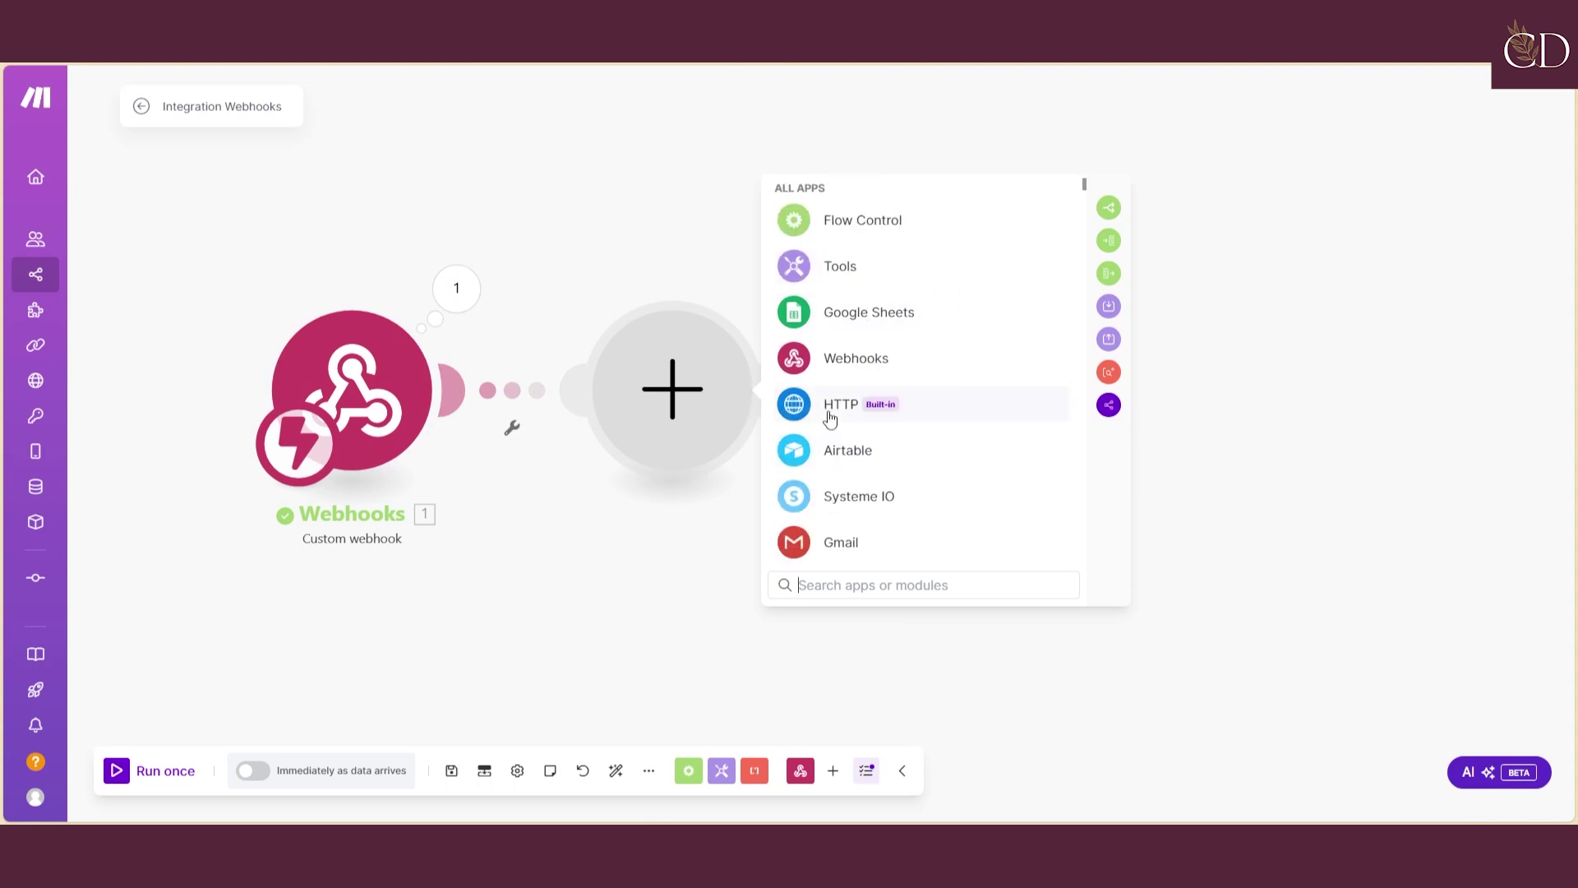
{"action": "scroll", "coordinate": [864, 327], "scroll_direction": "down", "scroll_amount": 5}
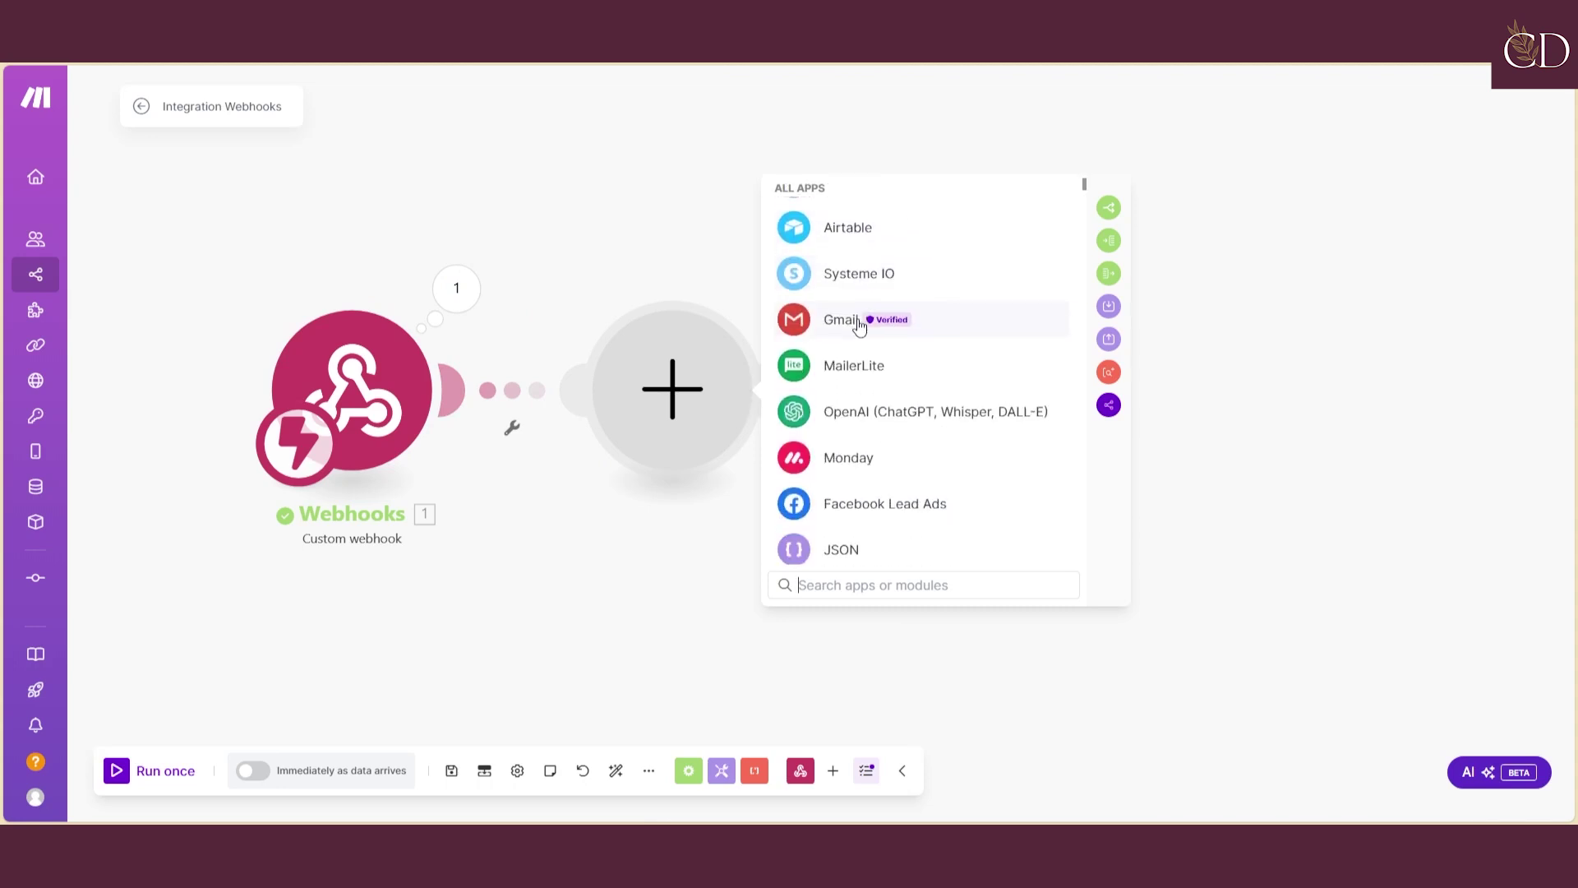
{"action": "scroll", "coordinate": [859, 327], "scroll_direction": "up", "scroll_amount": 5}
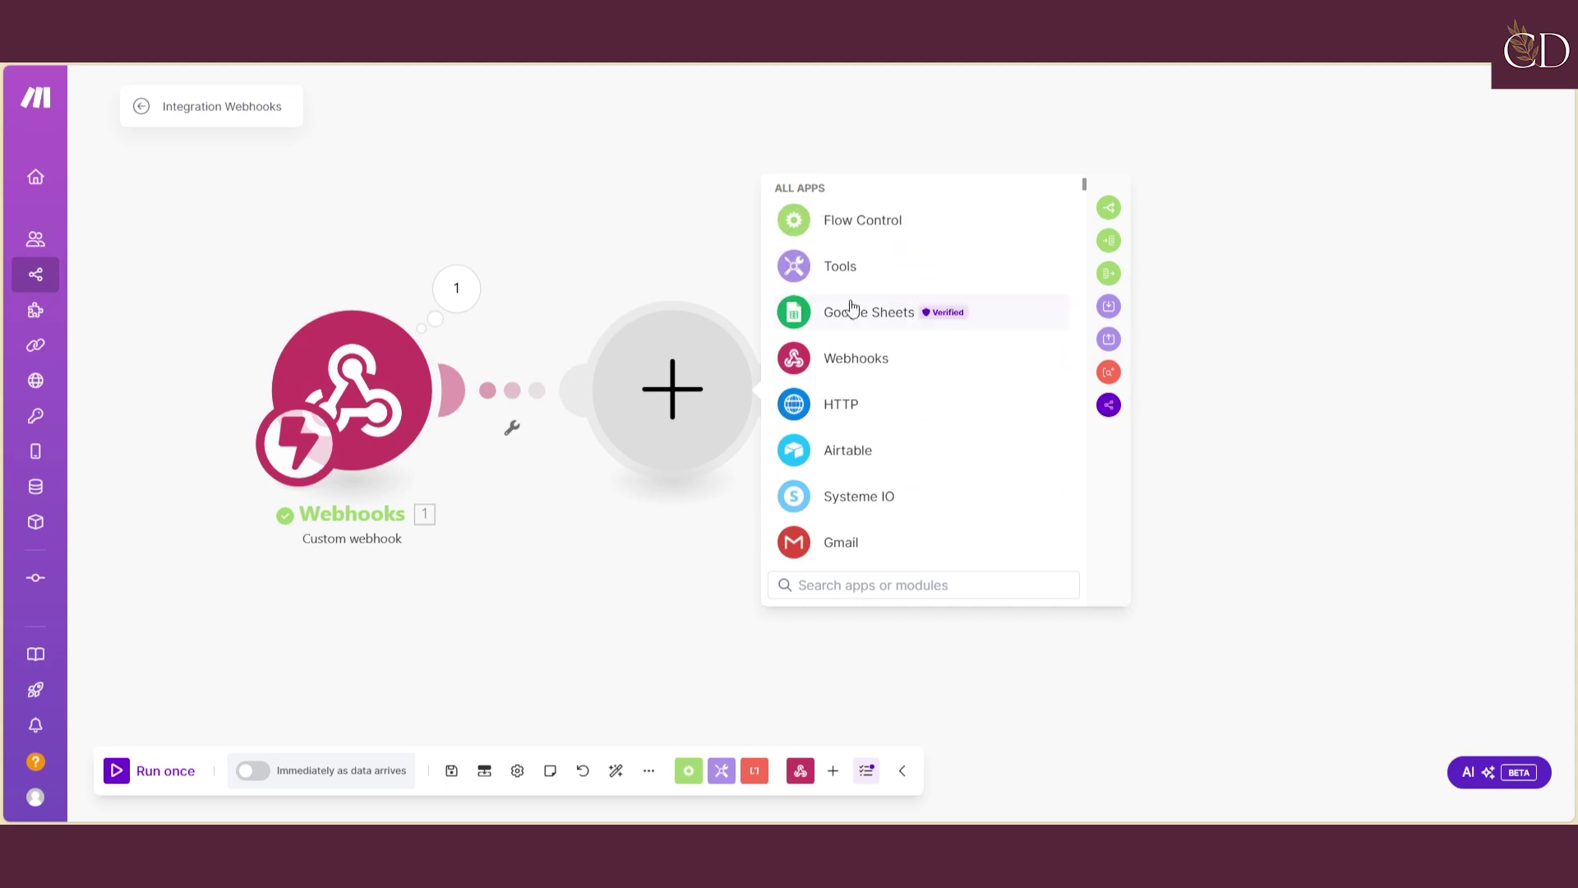
{"action": "left_click", "coordinate": [837, 262]}
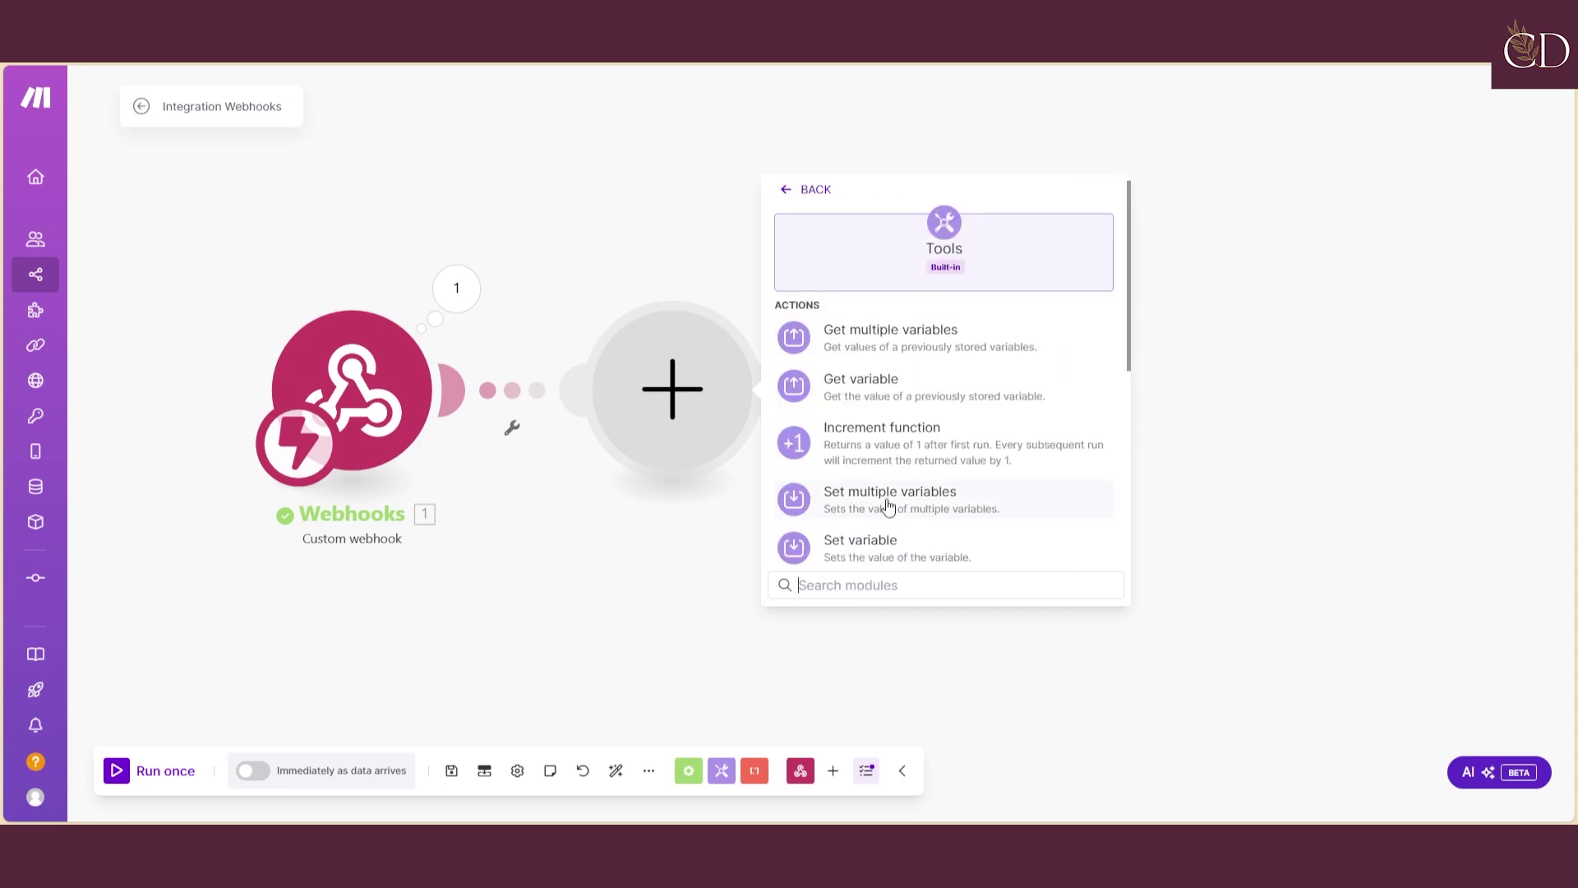
{"action": "left_click", "coordinate": [857, 544]}
Name the variable 'test', map data.properties.Nom.title[] plain_text as its value, and confirm with OK
{"action": "left_click", "coordinate": [854, 364]}
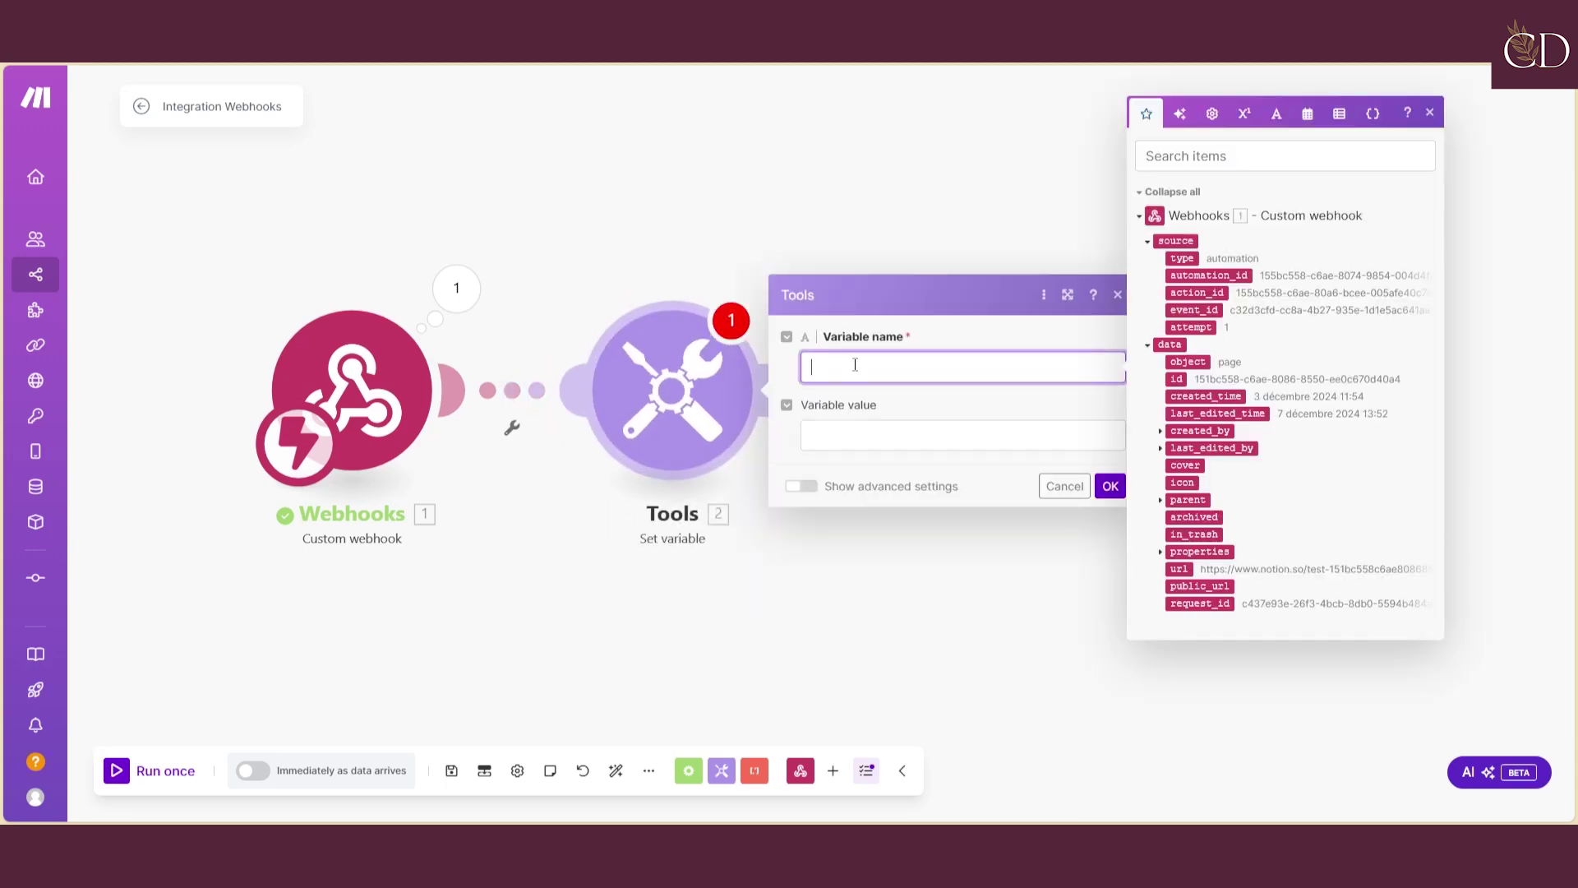
{"action": "type", "text": "test"}
{"action": "left_click", "coordinate": [852, 434]}
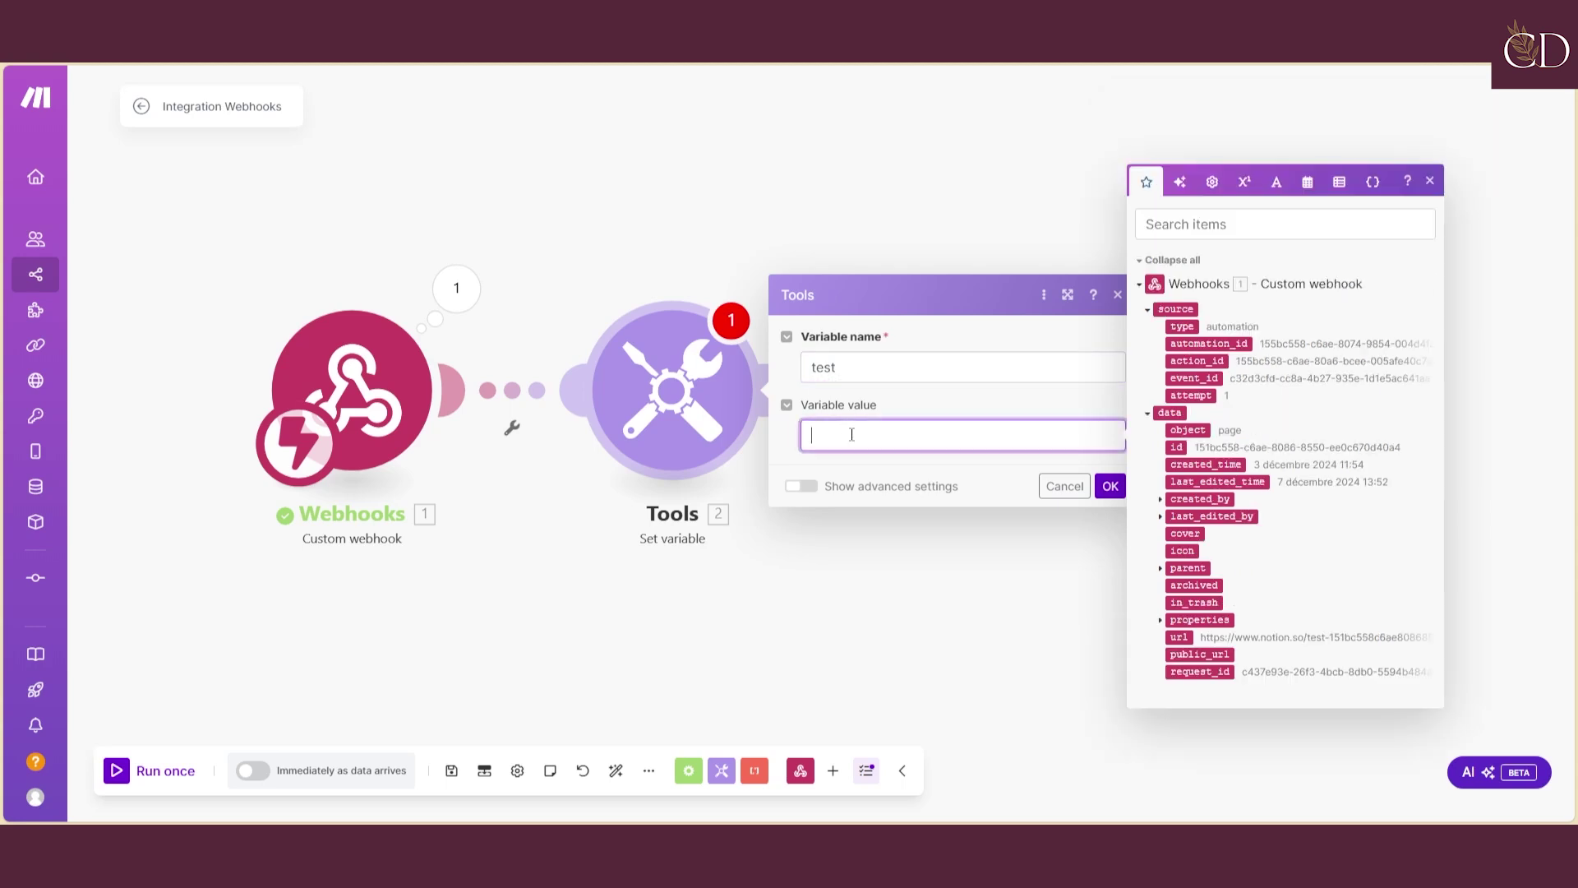
{"action": "left_click", "coordinate": [1160, 568]}
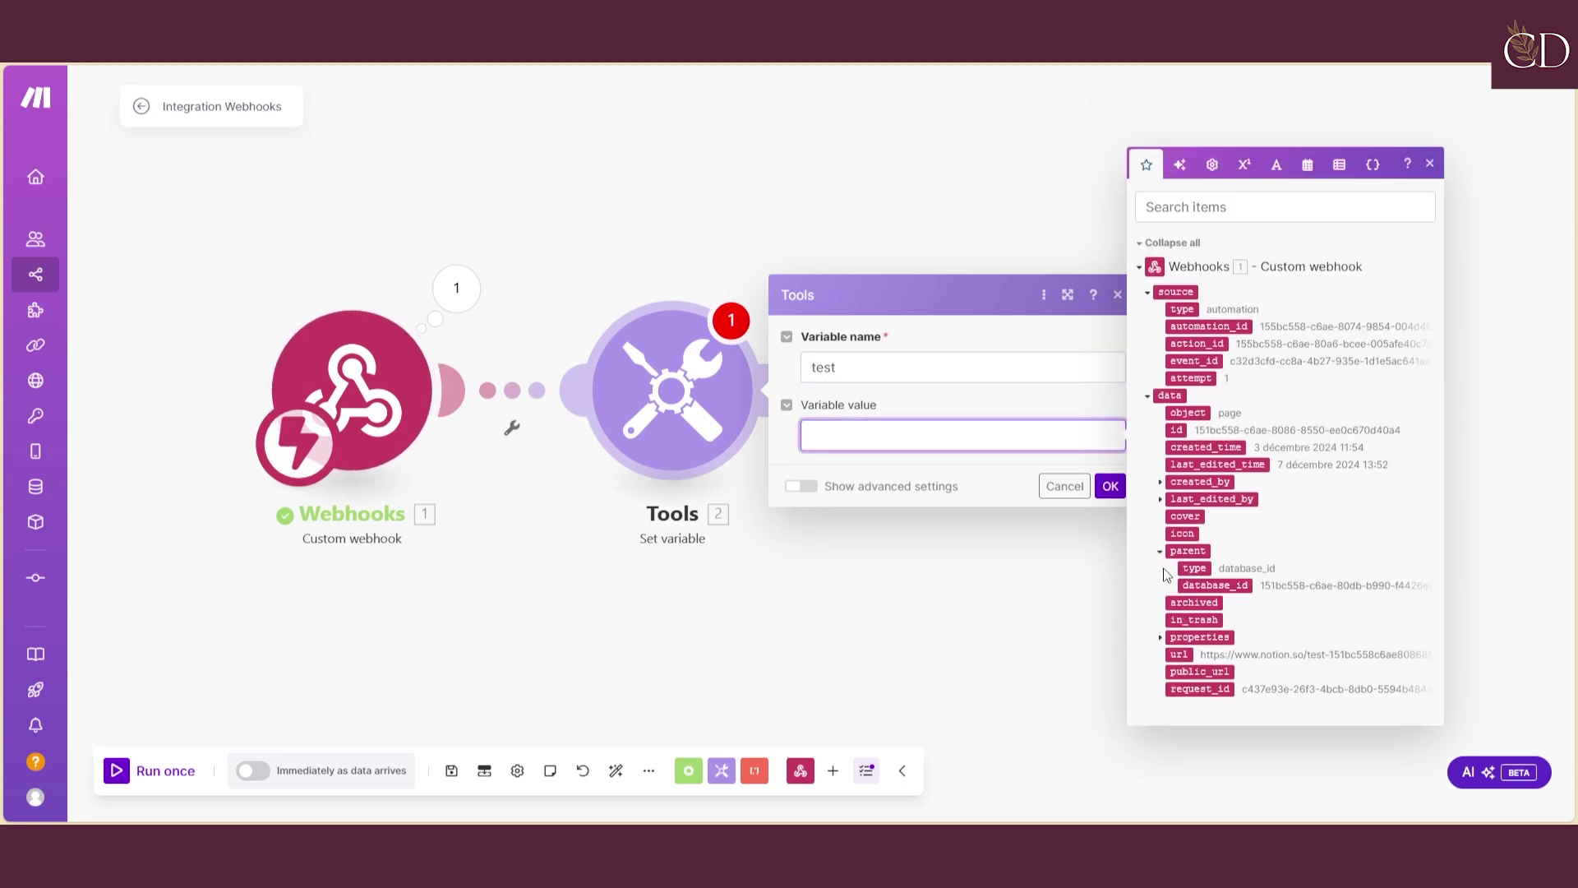
{"action": "left_click", "coordinate": [1160, 637]}
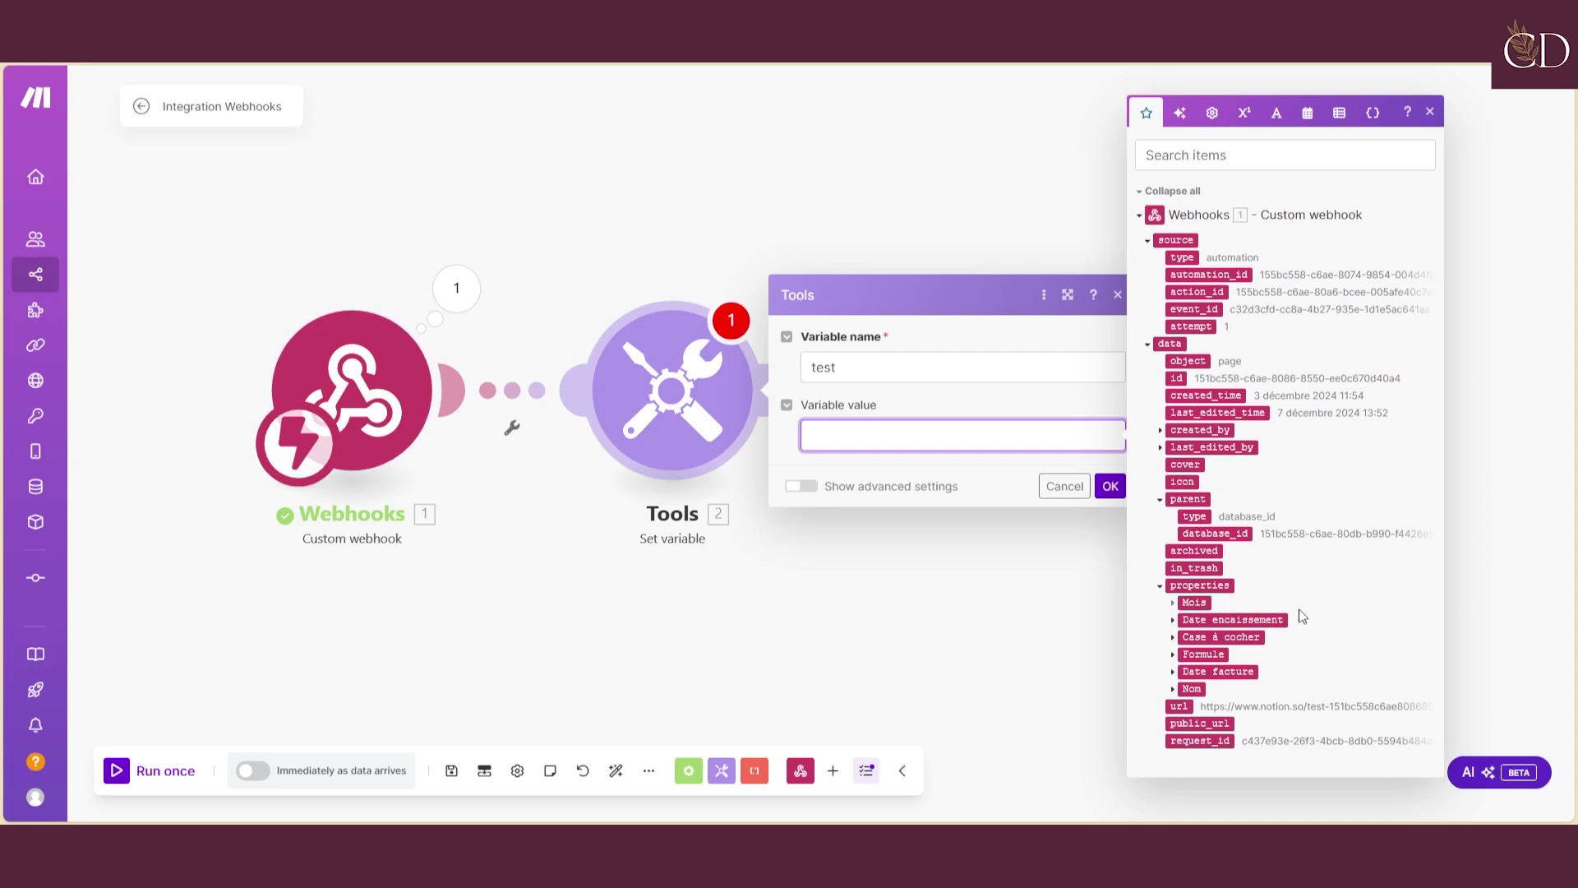
{"action": "left_click", "coordinate": [1173, 689]}
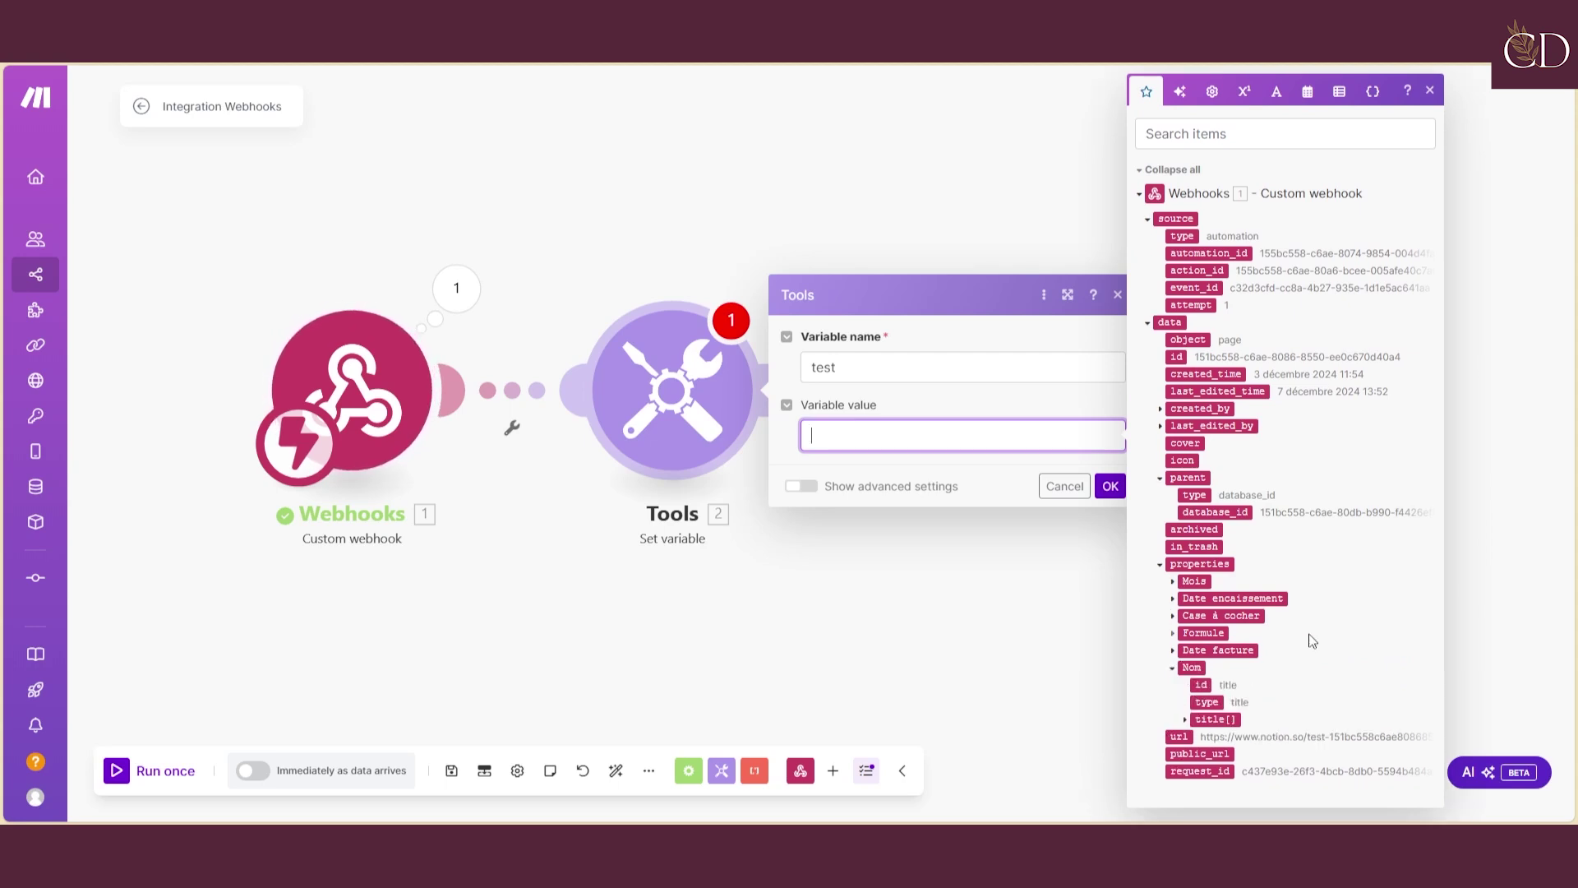
{"action": "left_click", "coordinate": [1188, 720]}
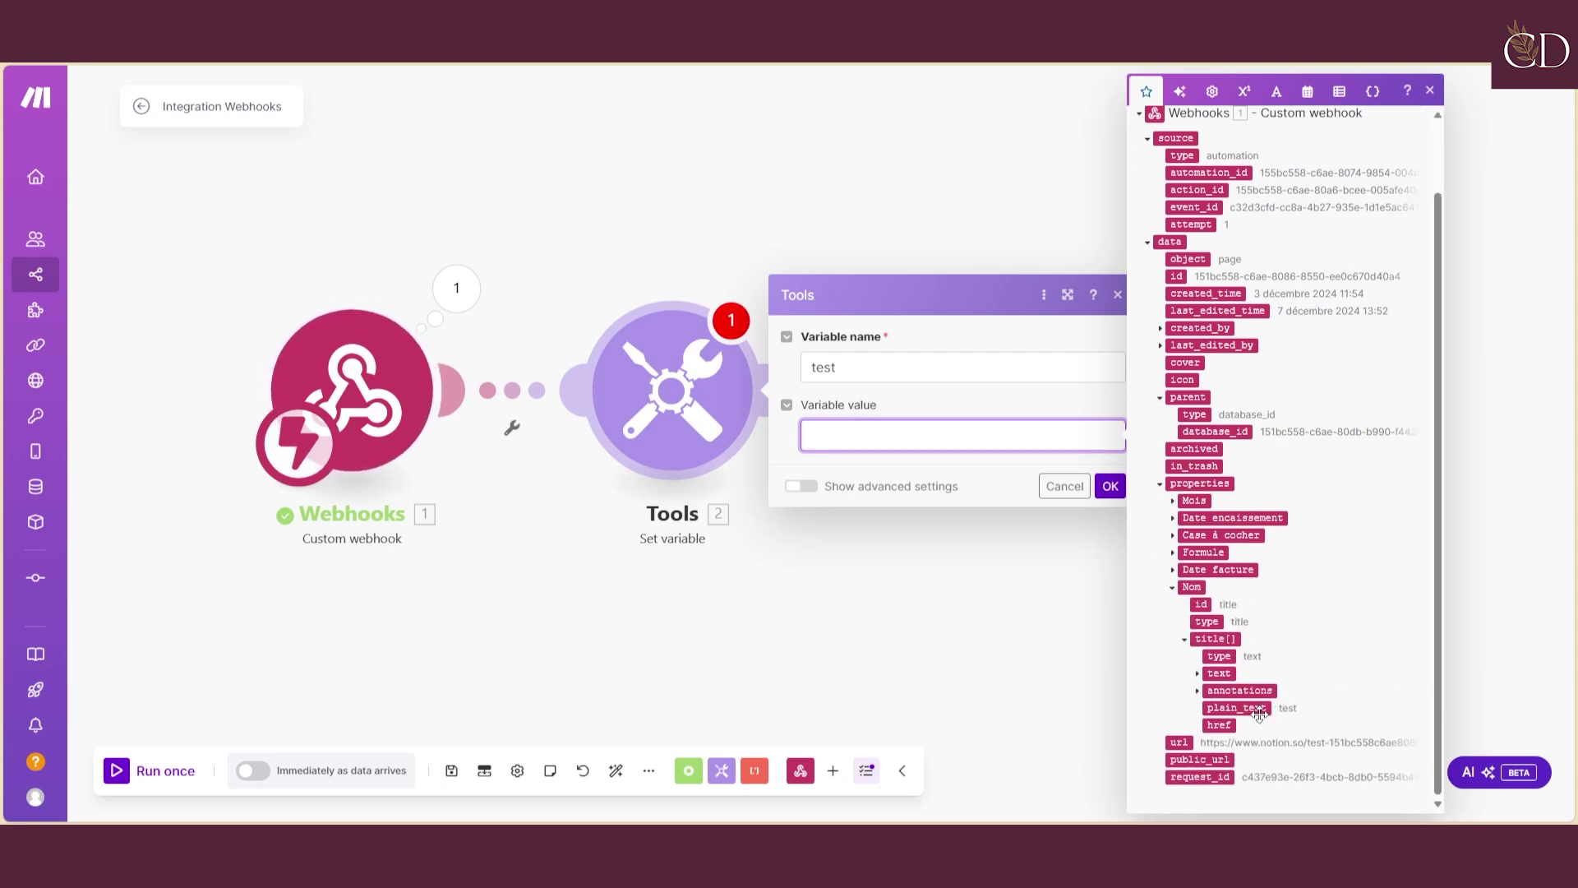
{"action": "left_click", "coordinate": [1250, 709]}
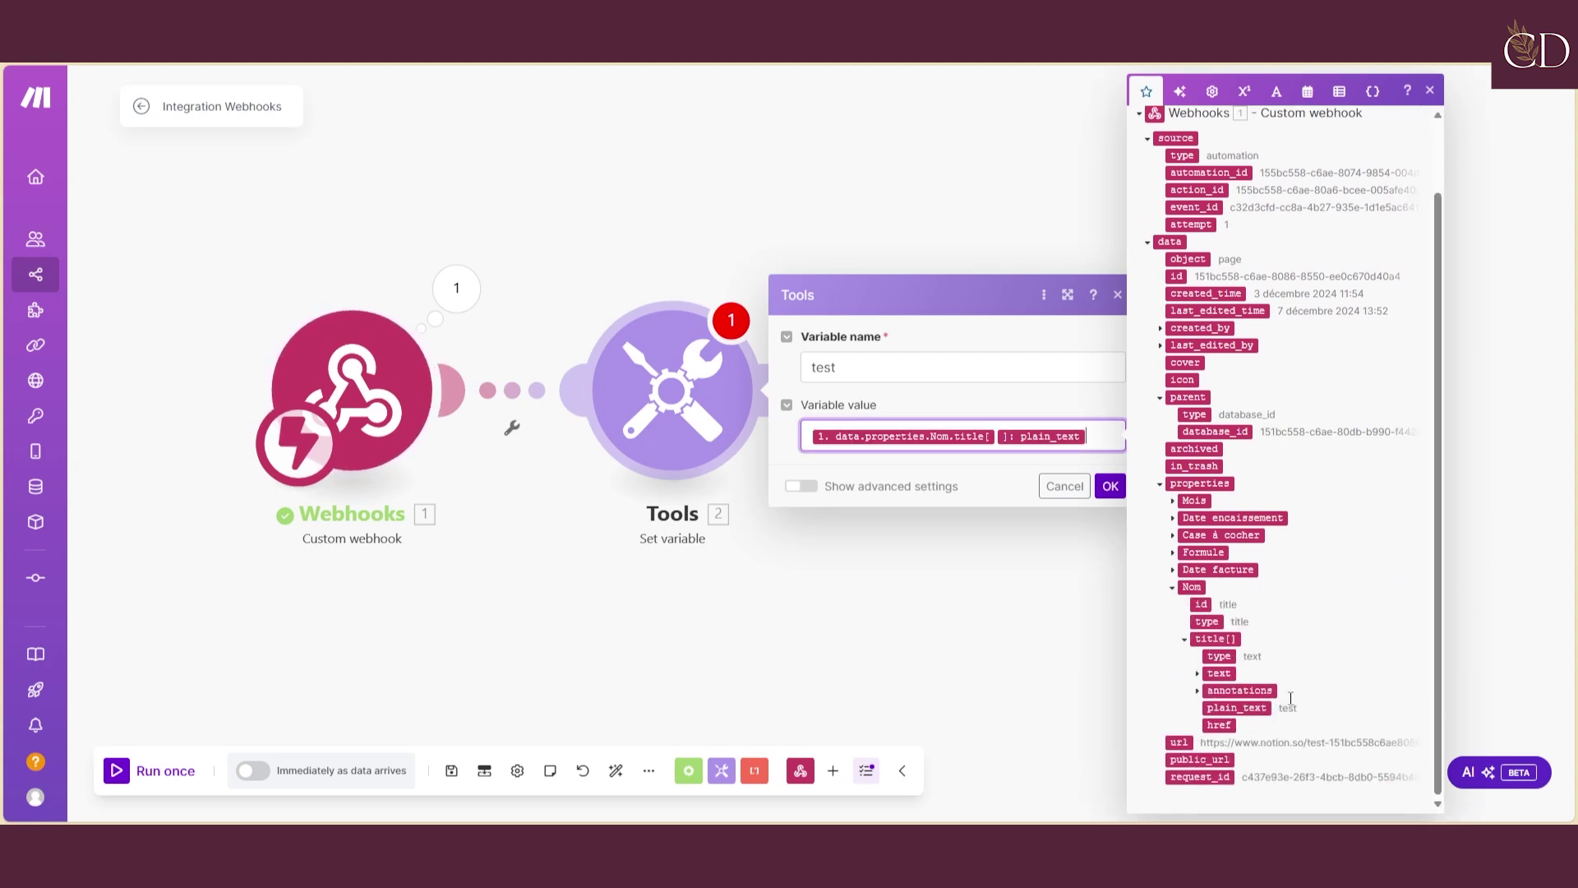
{"action": "left_click", "coordinate": [978, 418]}
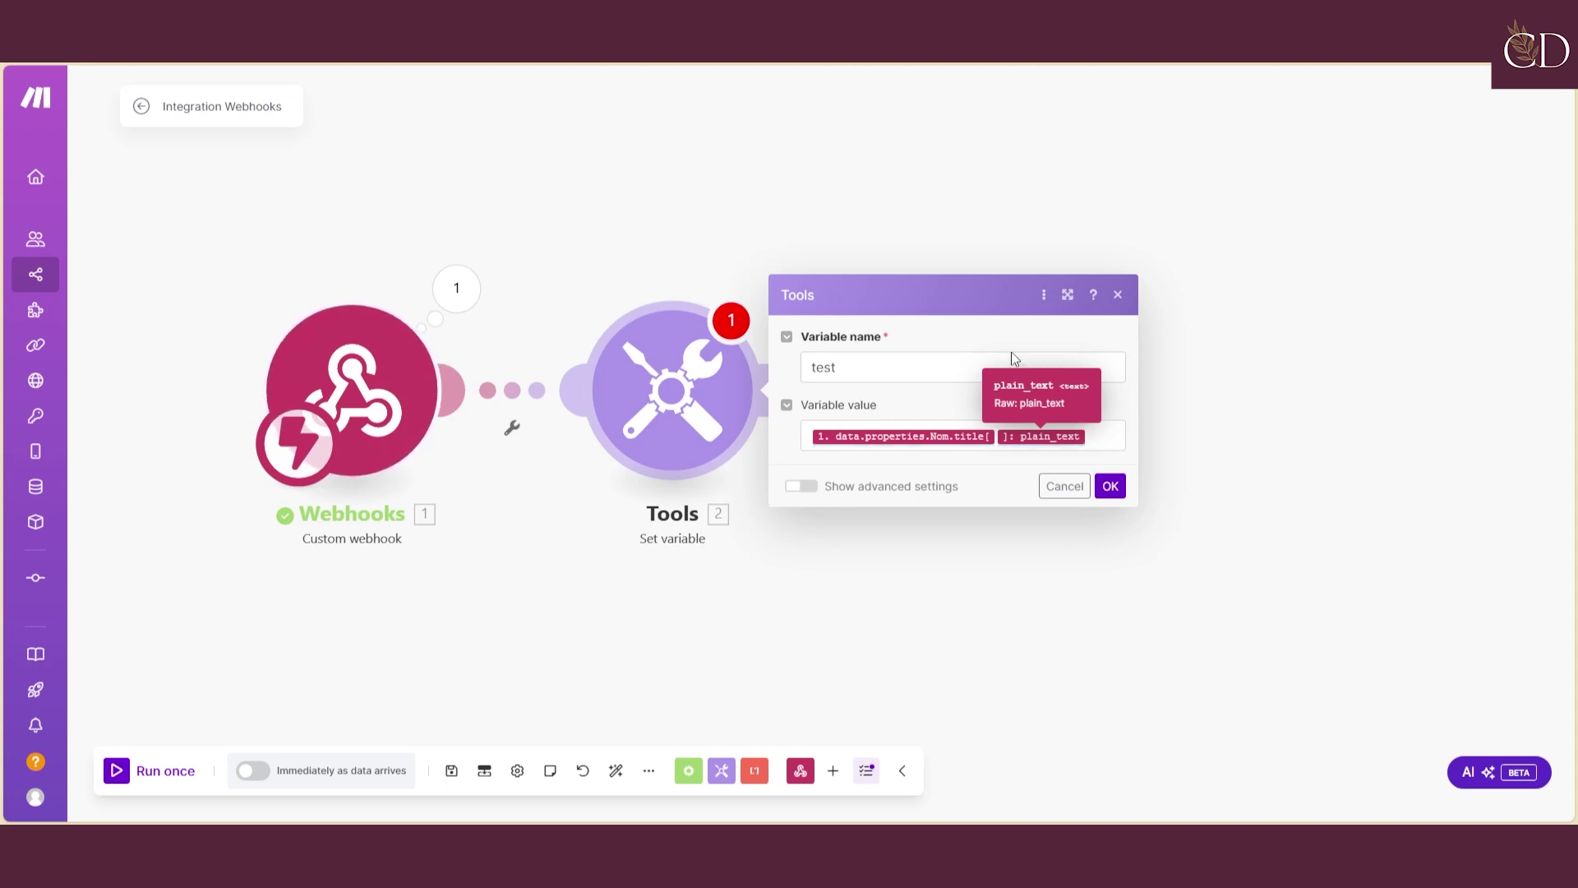
{"action": "left_click", "coordinate": [1112, 486]}
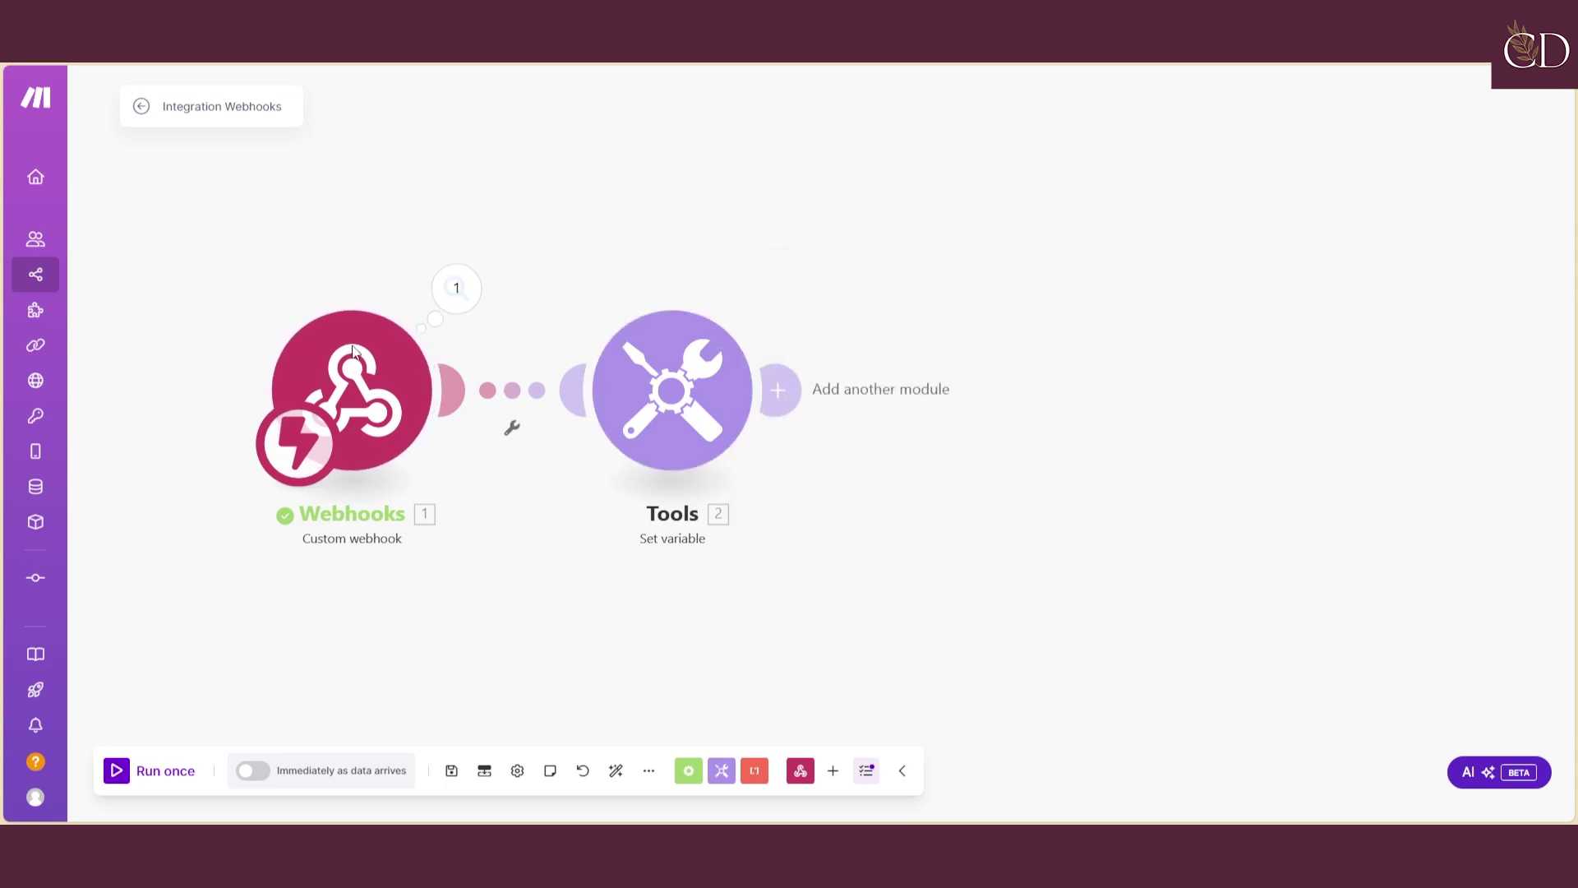
Run the scenario once, then untick and re-tick Case à cocher in Notion to fire the webhook
{"action": "left_click", "coordinate": [115, 771]}
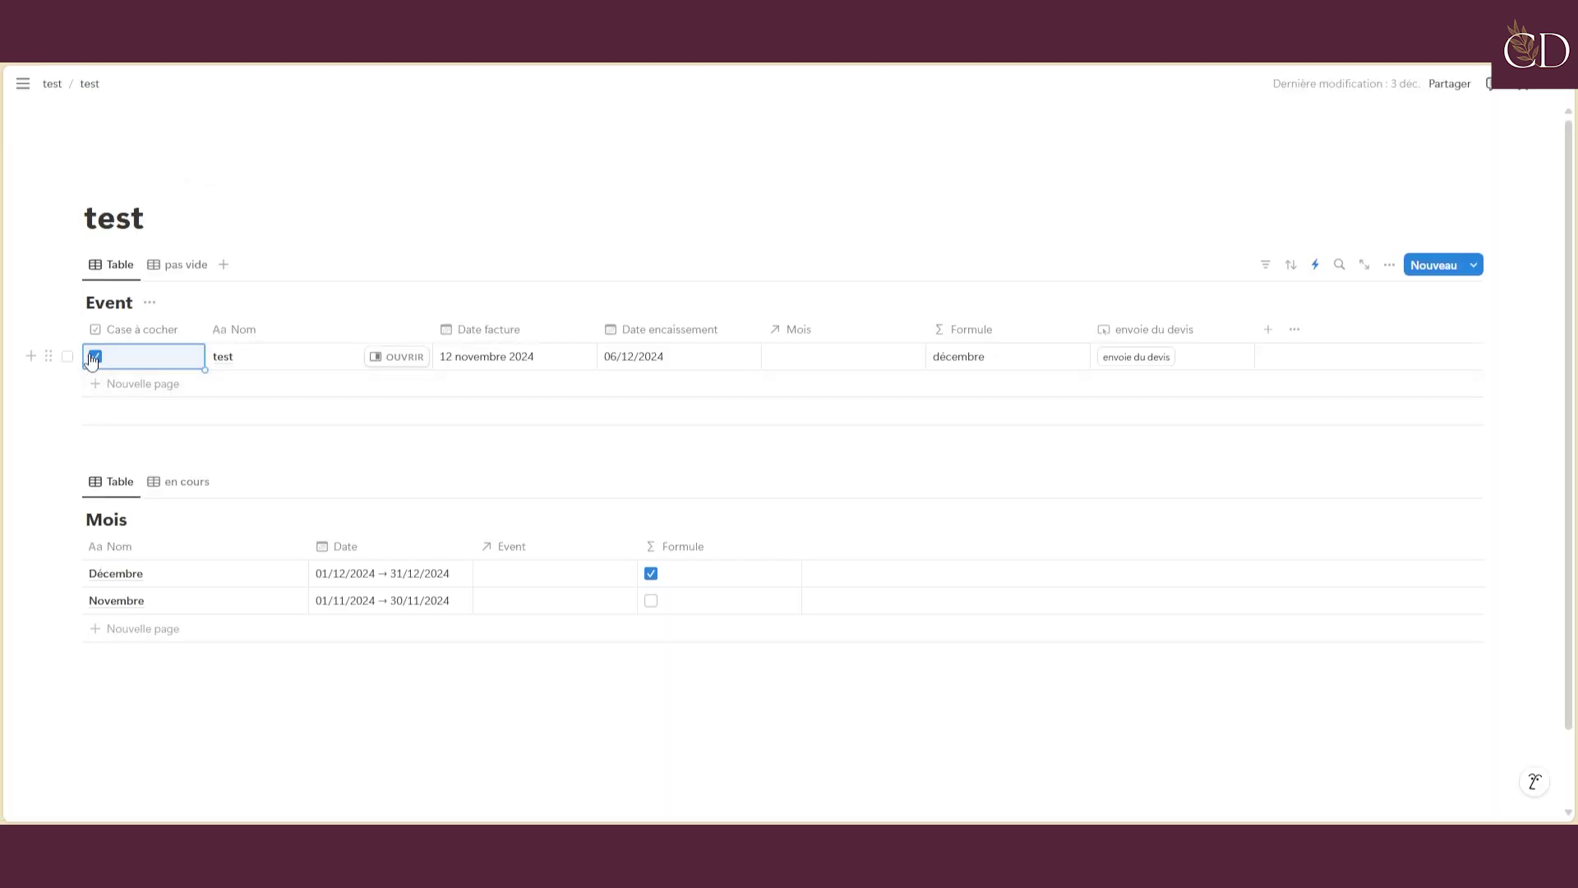
{"action": "left_click", "coordinate": [93, 357]}
{"action": "left_click", "coordinate": [95, 356]}
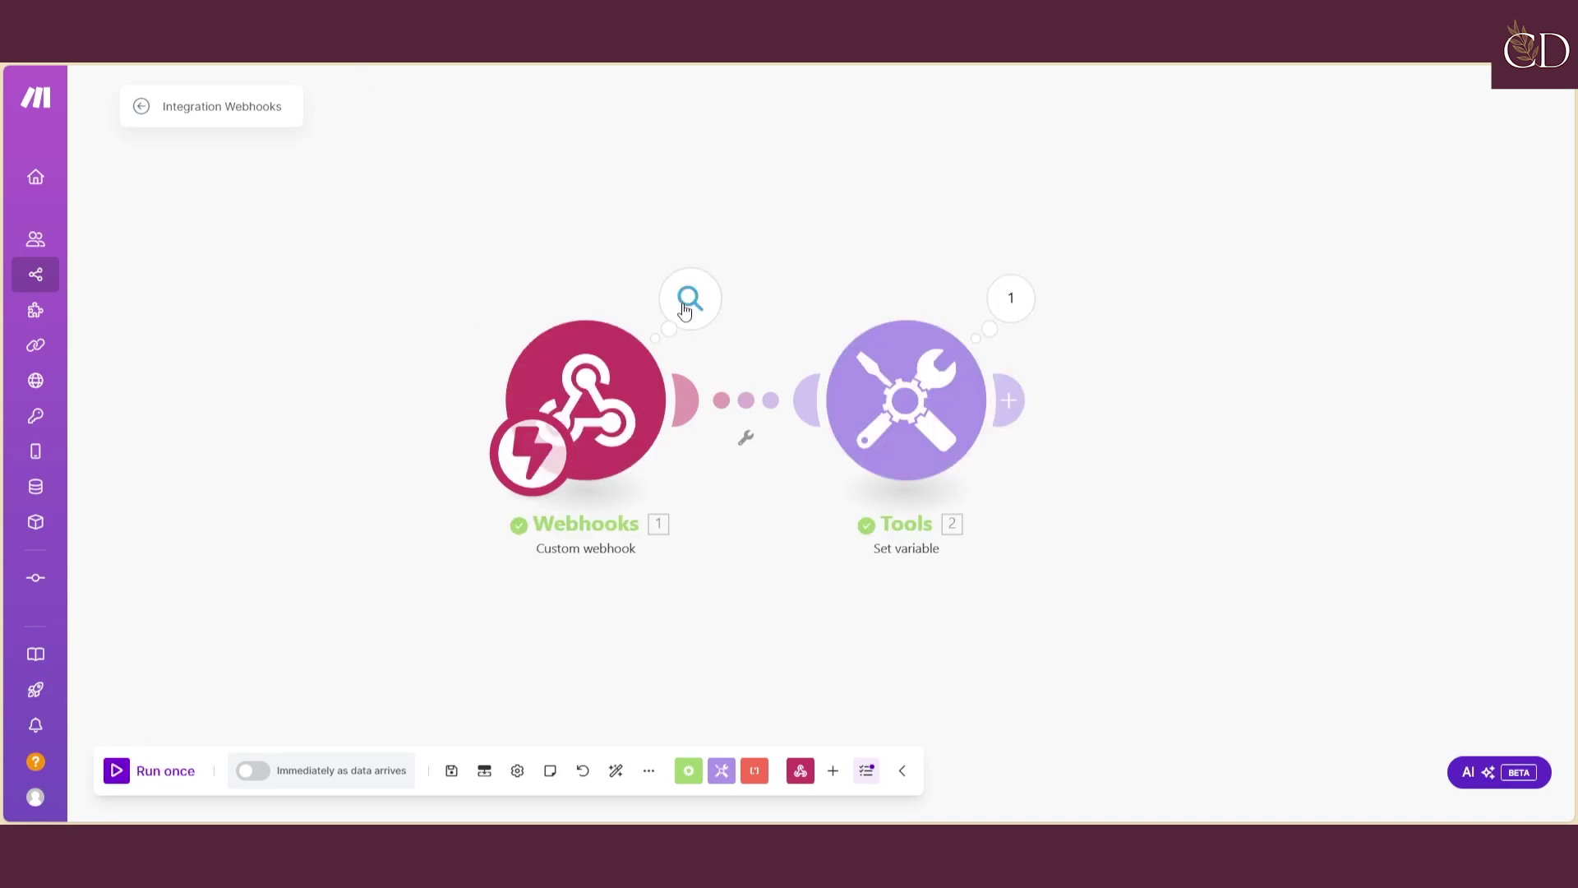
Inspect the Webhooks bundle and the Set variable output showing variable test with value 'test'
{"action": "left_click", "coordinate": [691, 297]}
{"action": "left_click", "coordinate": [794, 348]}
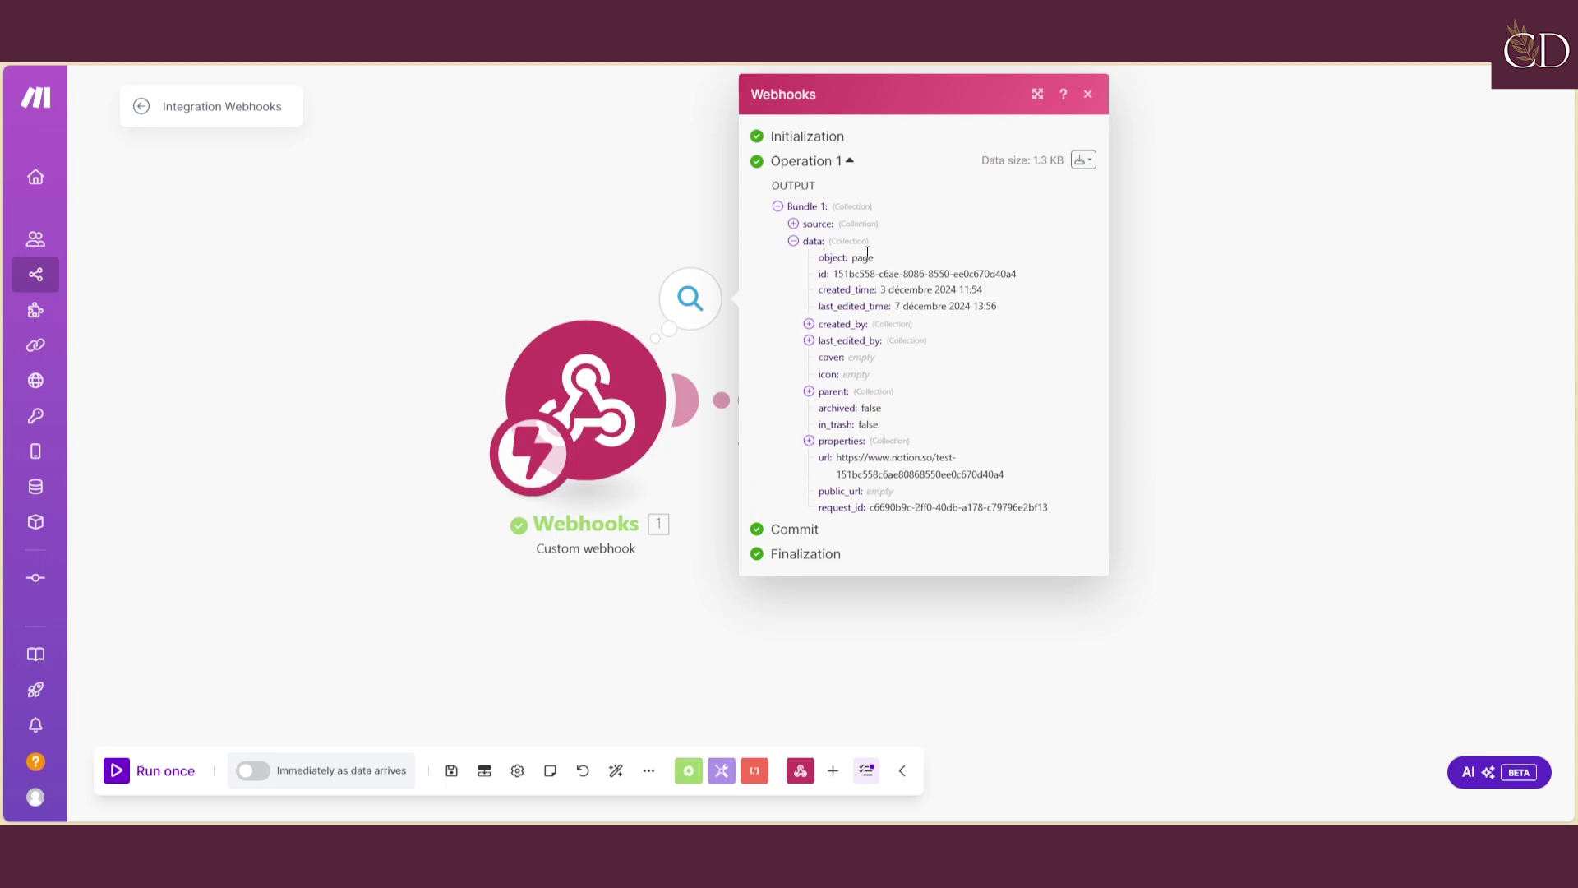
{"action": "left_click", "coordinate": [1217, 363]}
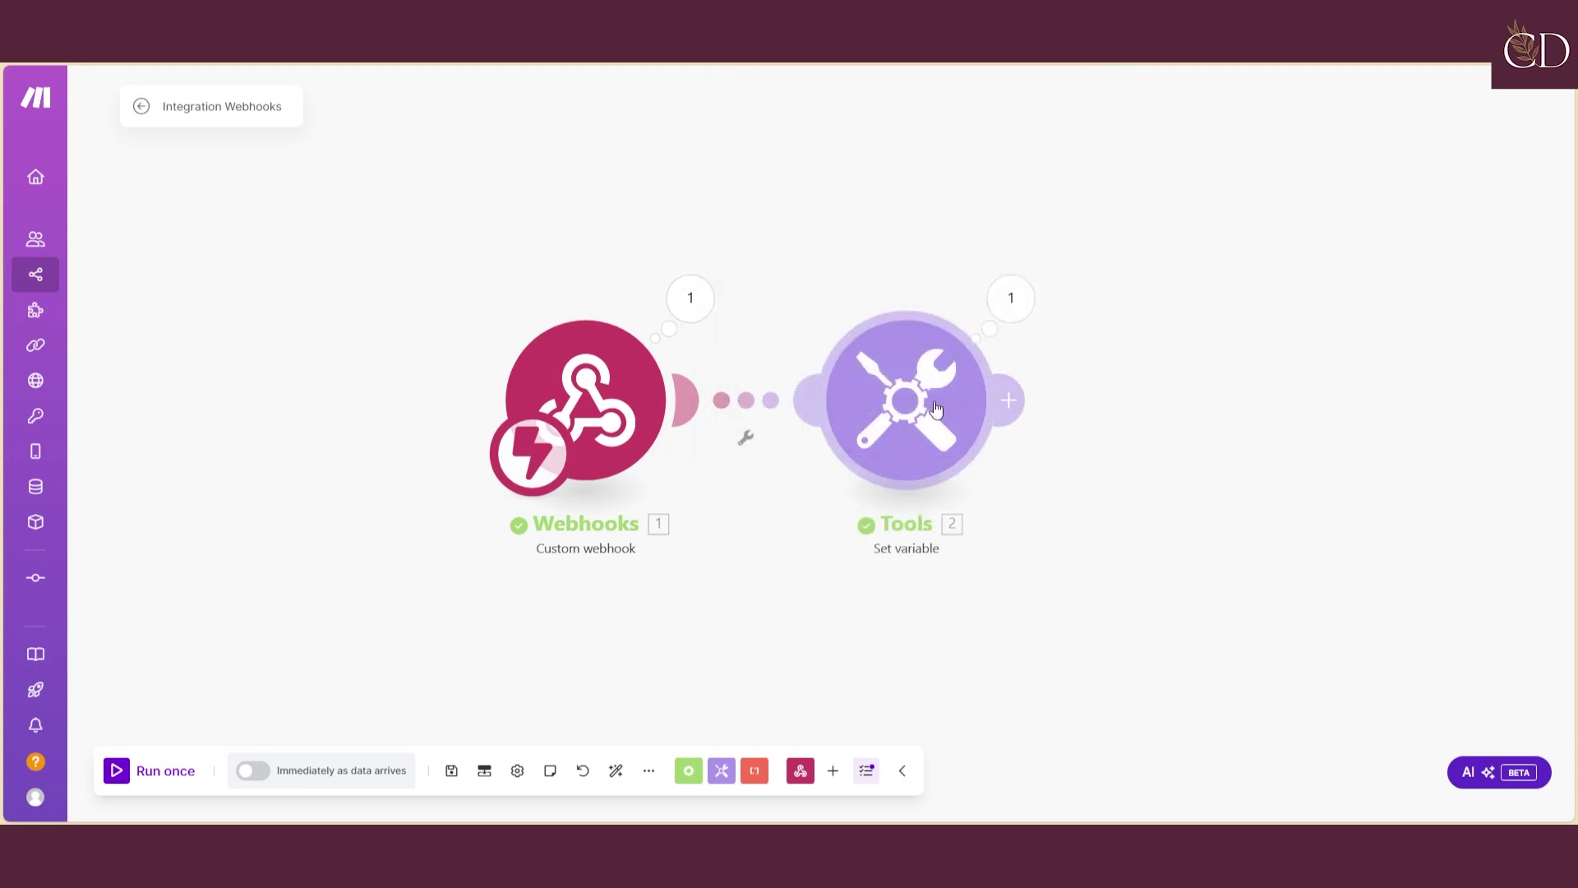
{"action": "left_click", "coordinate": [1011, 297]}
{"action": "double_click", "coordinate": [1130, 385]}
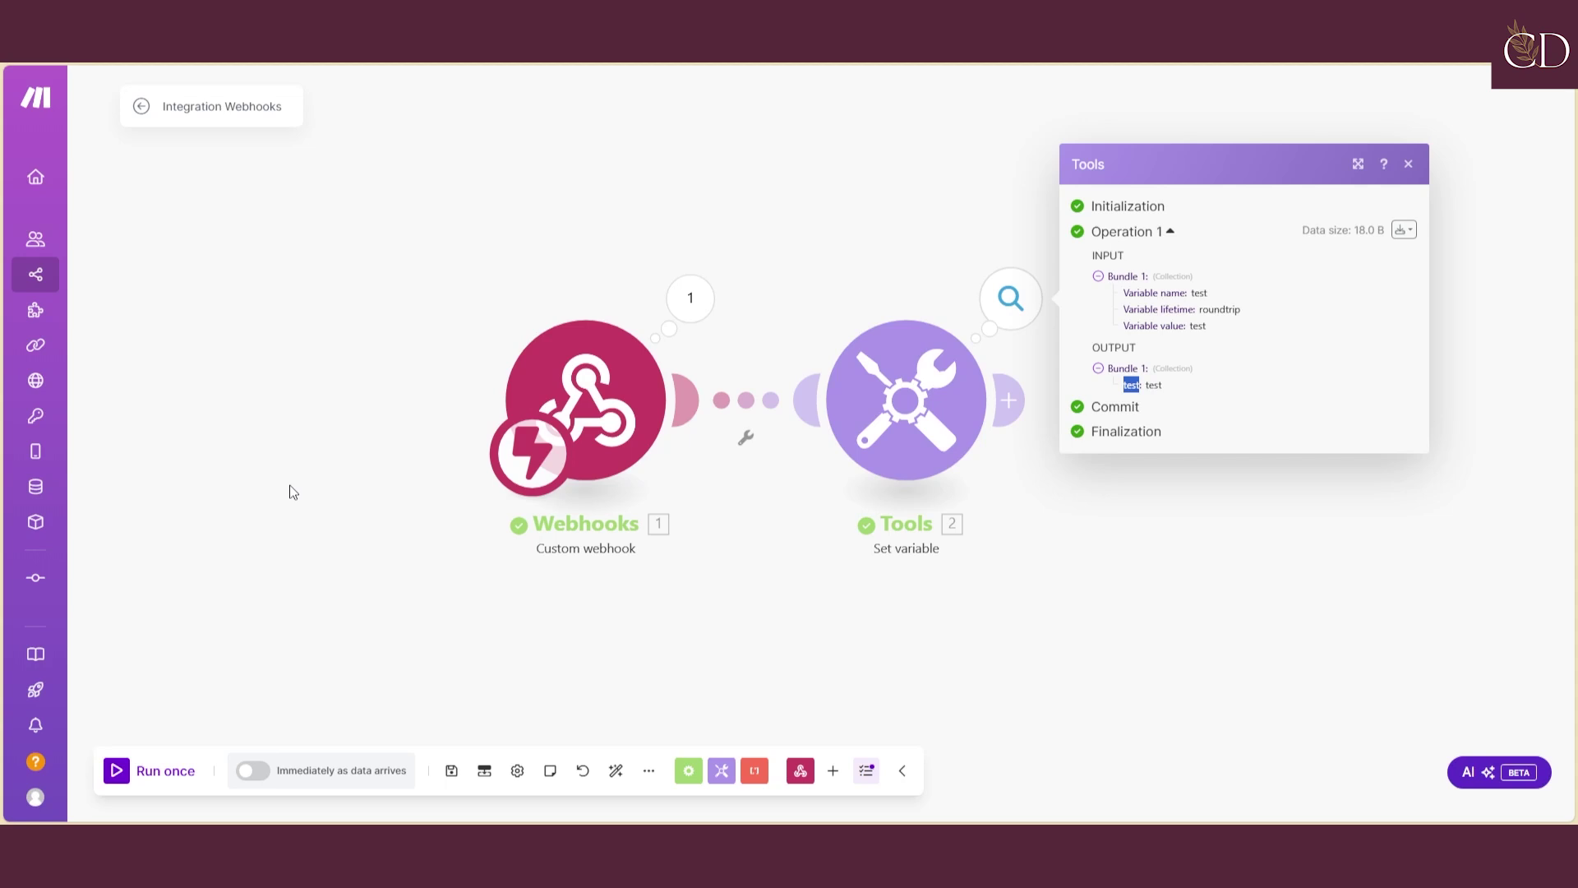
Leave the editor discarding changes, then open '[Notion - GPT] - Création de contenus autos' from the IA folder
{"action": "mouse_move", "coordinate": [37, 296]}
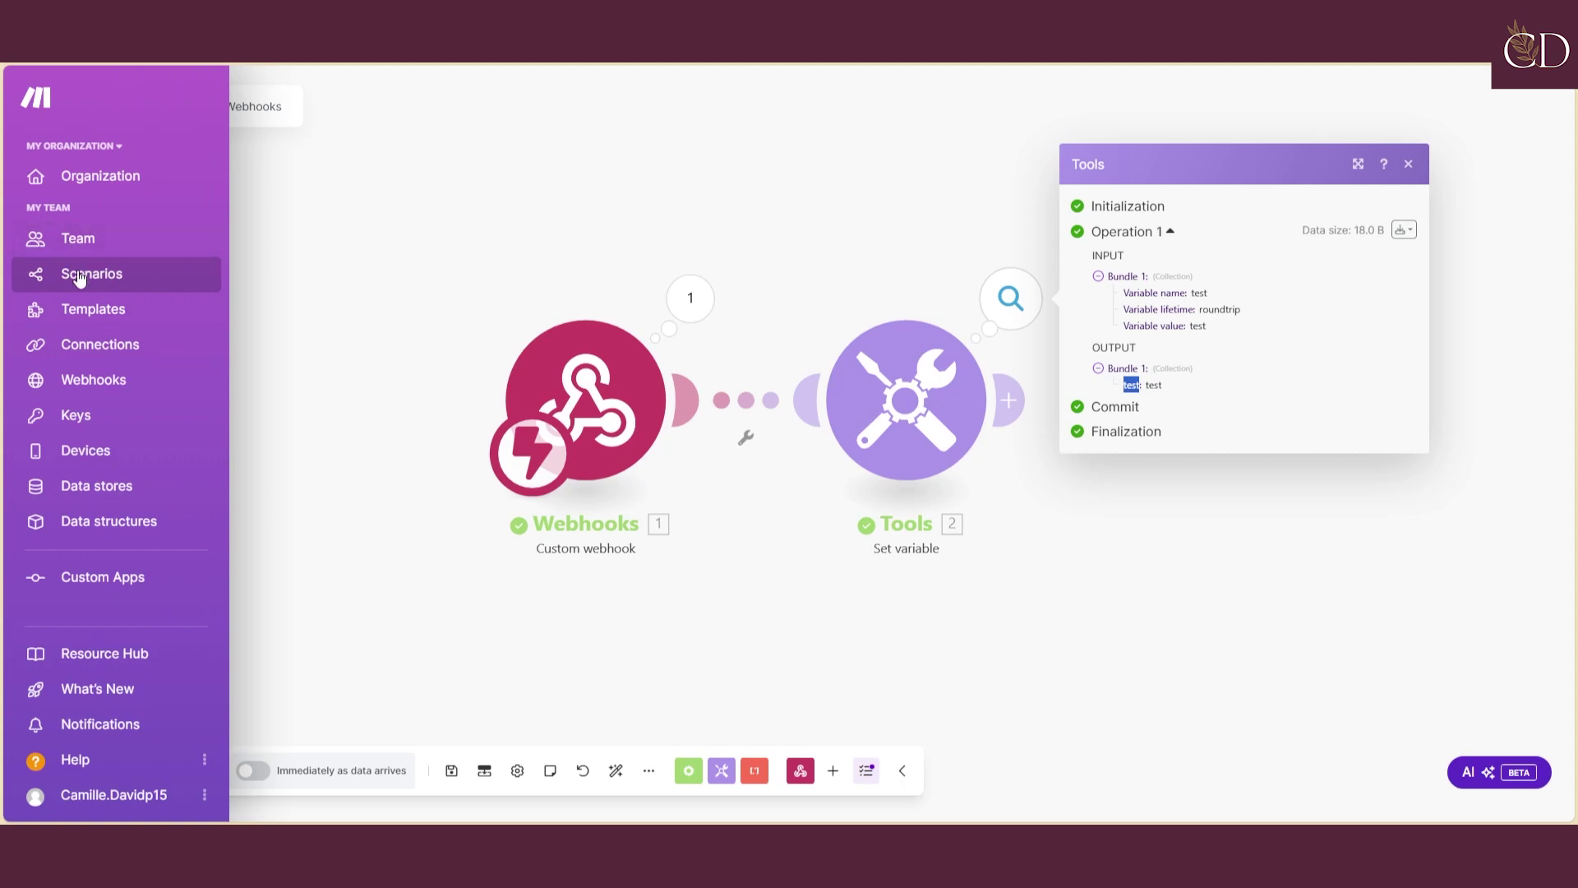
{"action": "left_click", "coordinate": [74, 273]}
{"action": "left_click", "coordinate": [831, 221]}
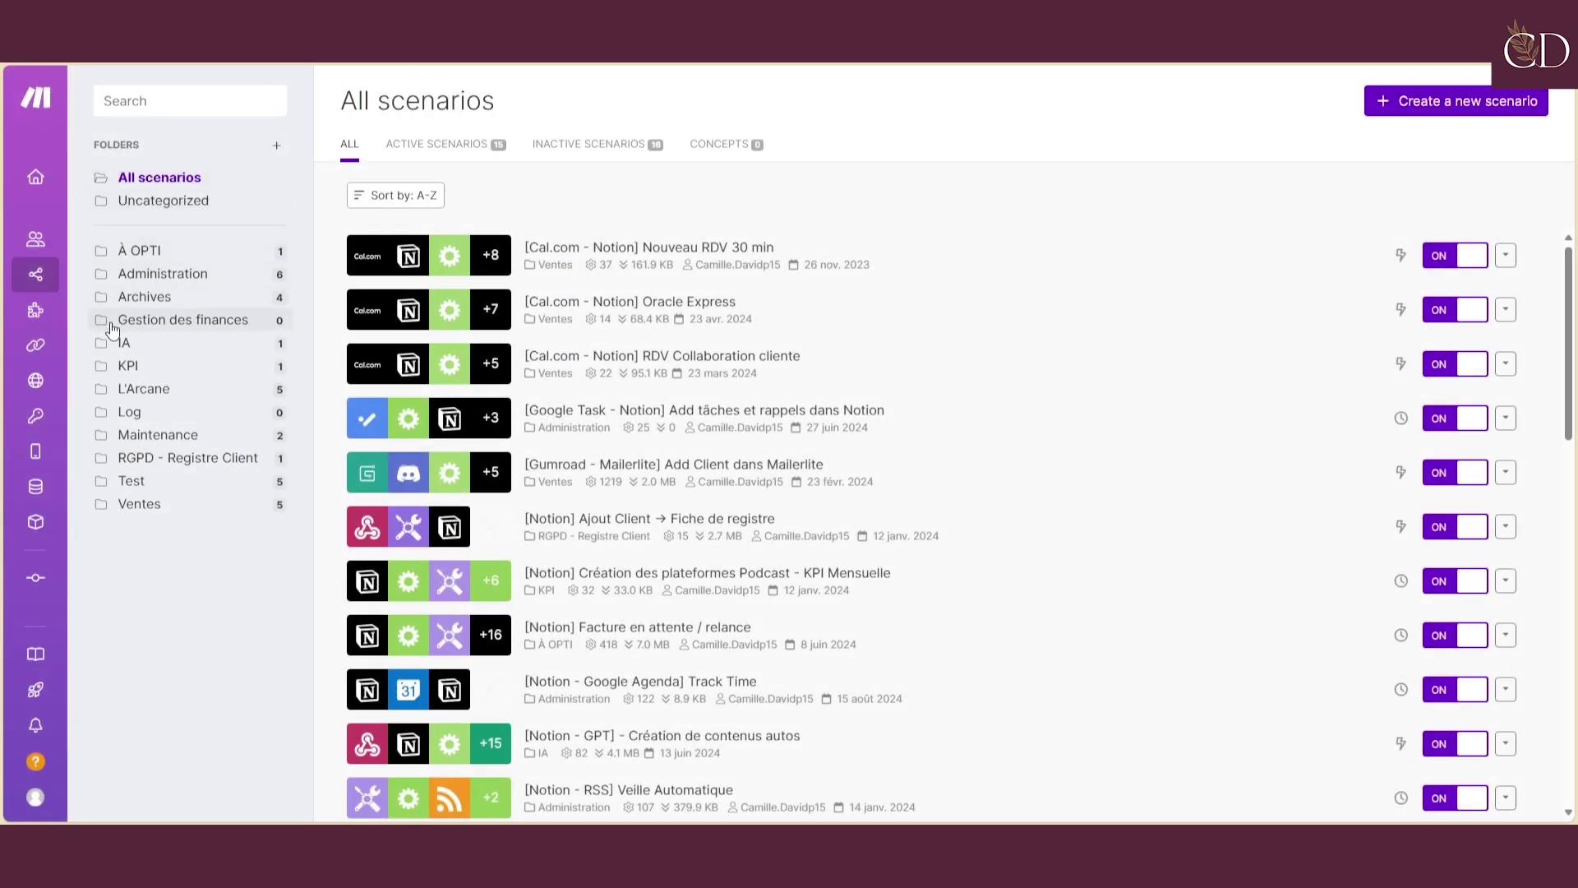
{"action": "left_click", "coordinate": [123, 343]}
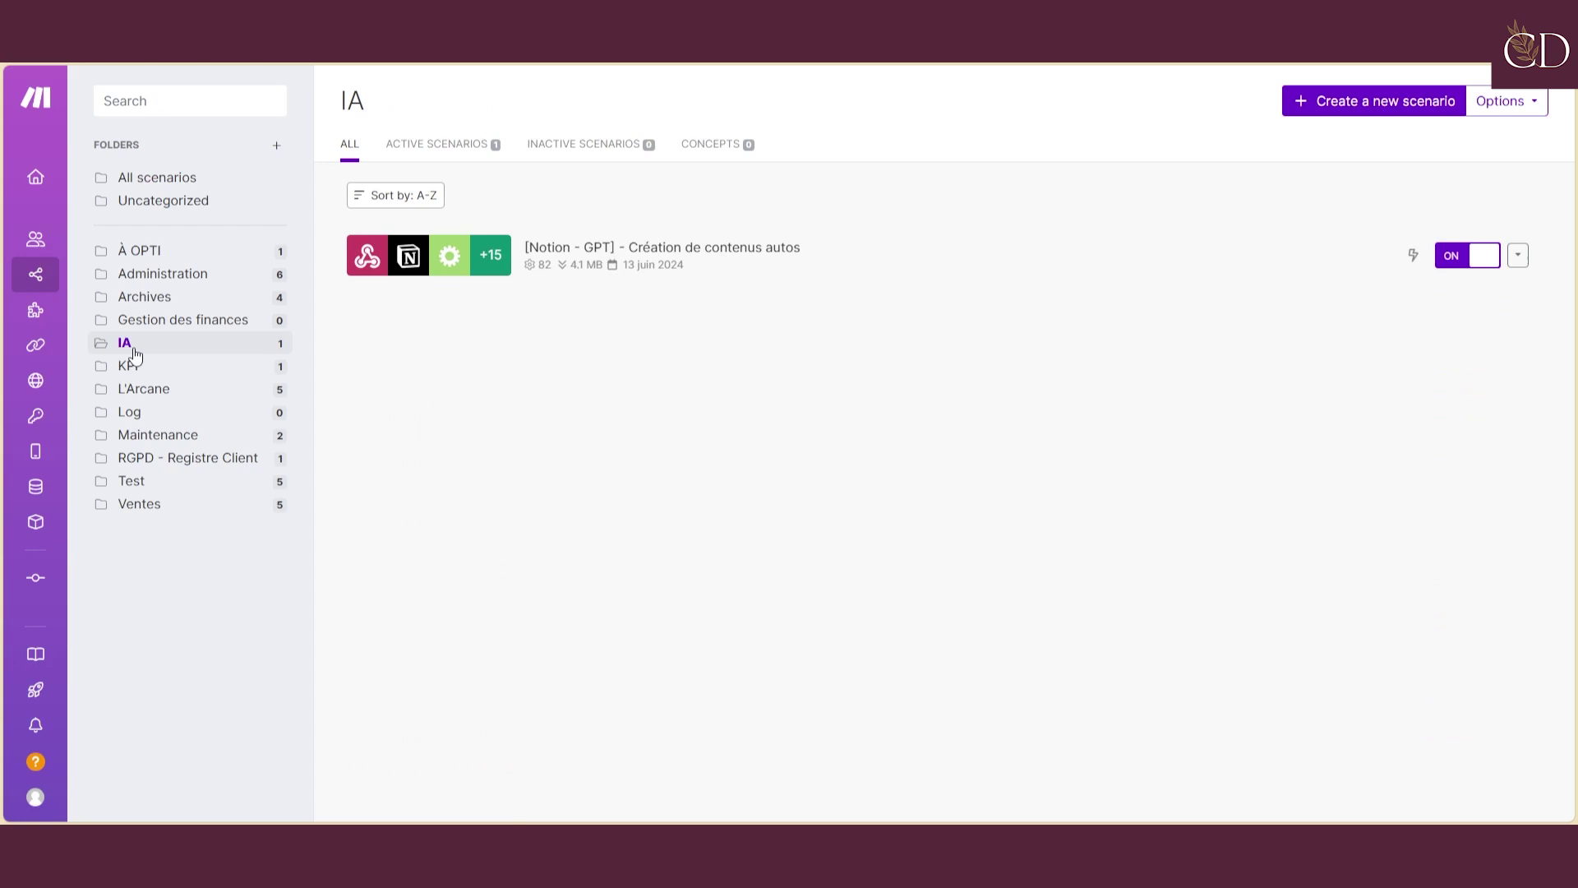
{"action": "left_click", "coordinate": [814, 260]}
{"action": "left_click", "coordinate": [560, 314]}
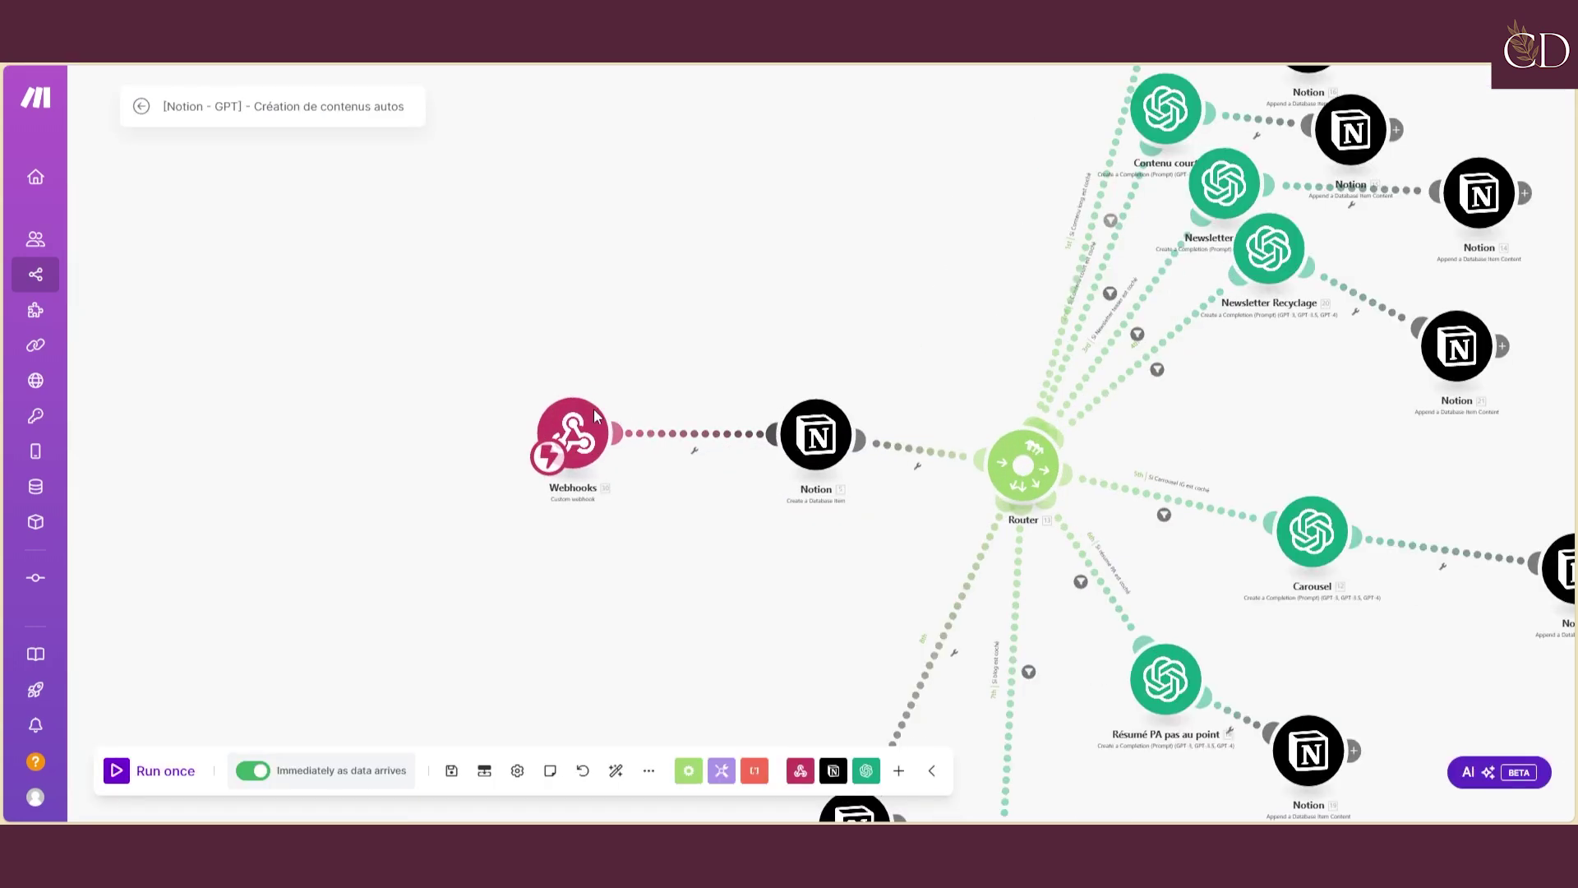
{"action": "left_click", "coordinate": [654, 435]}
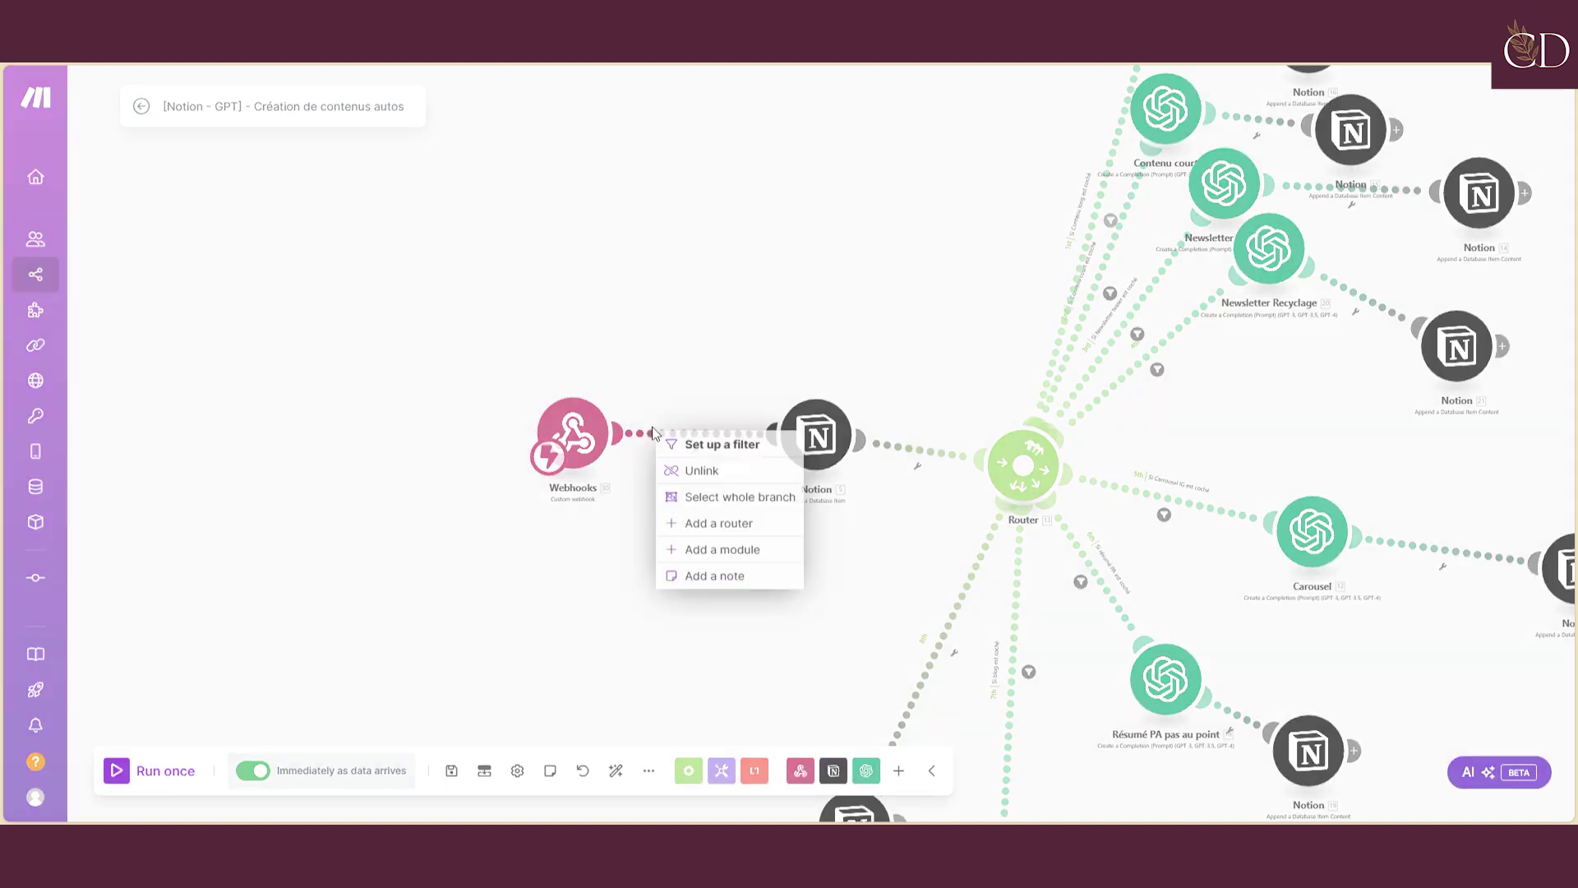
{"action": "left_click", "coordinate": [656, 405]}
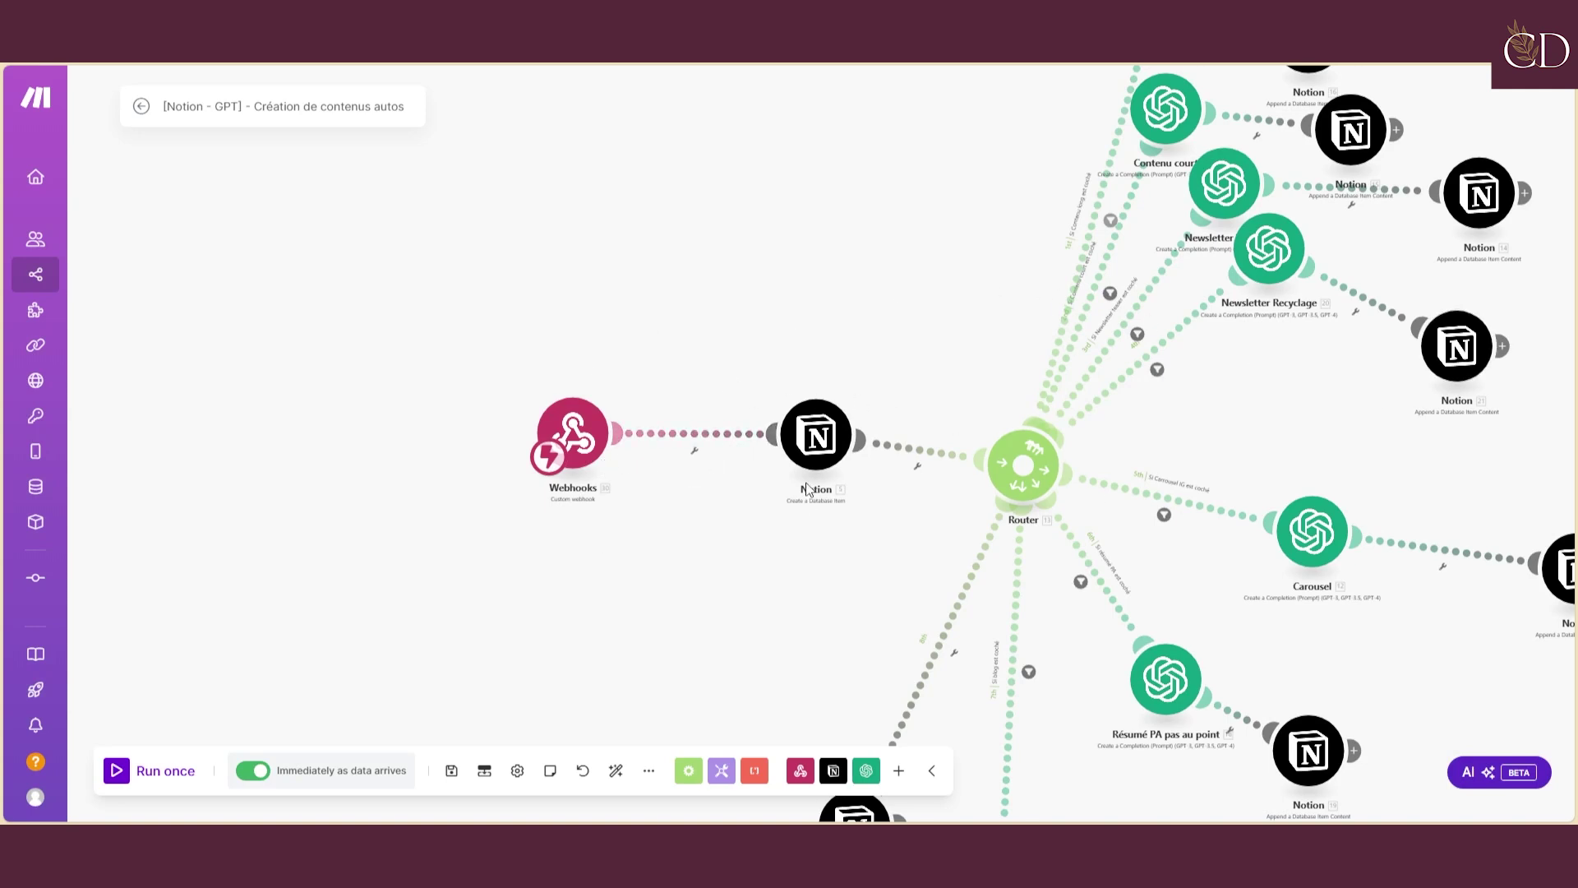
{"action": "scroll", "coordinate": [808, 489], "scroll_direction": "down", "scroll_amount": 2}
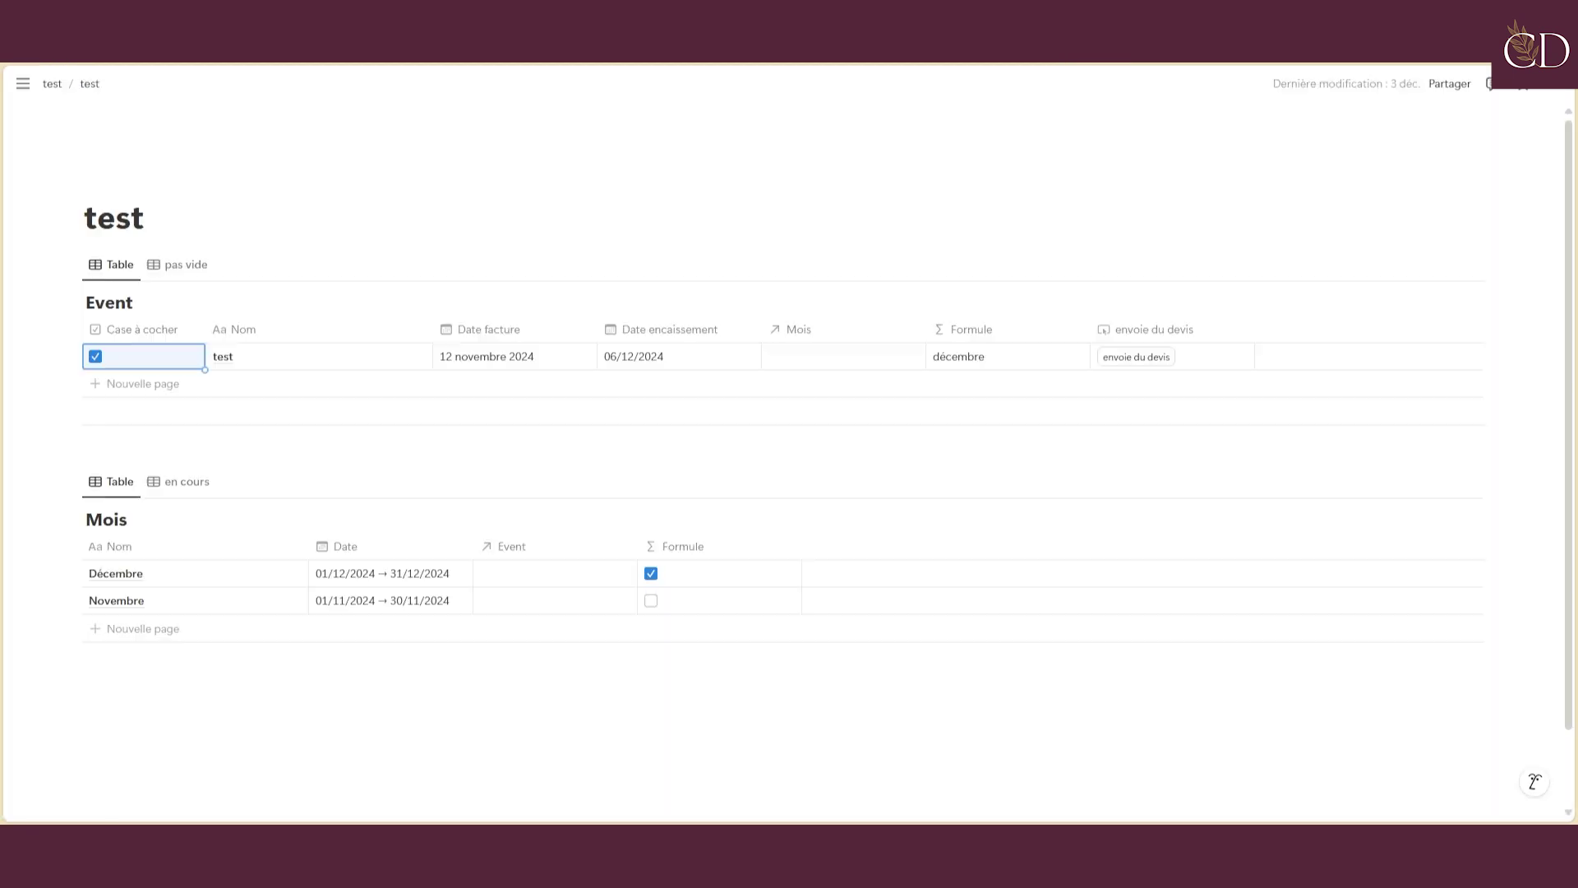
Go from the sidebar to Production de contenu, open Transcription, and scroll through its checkbox columns
{"action": "mouse_move", "coordinate": [21, 92]}
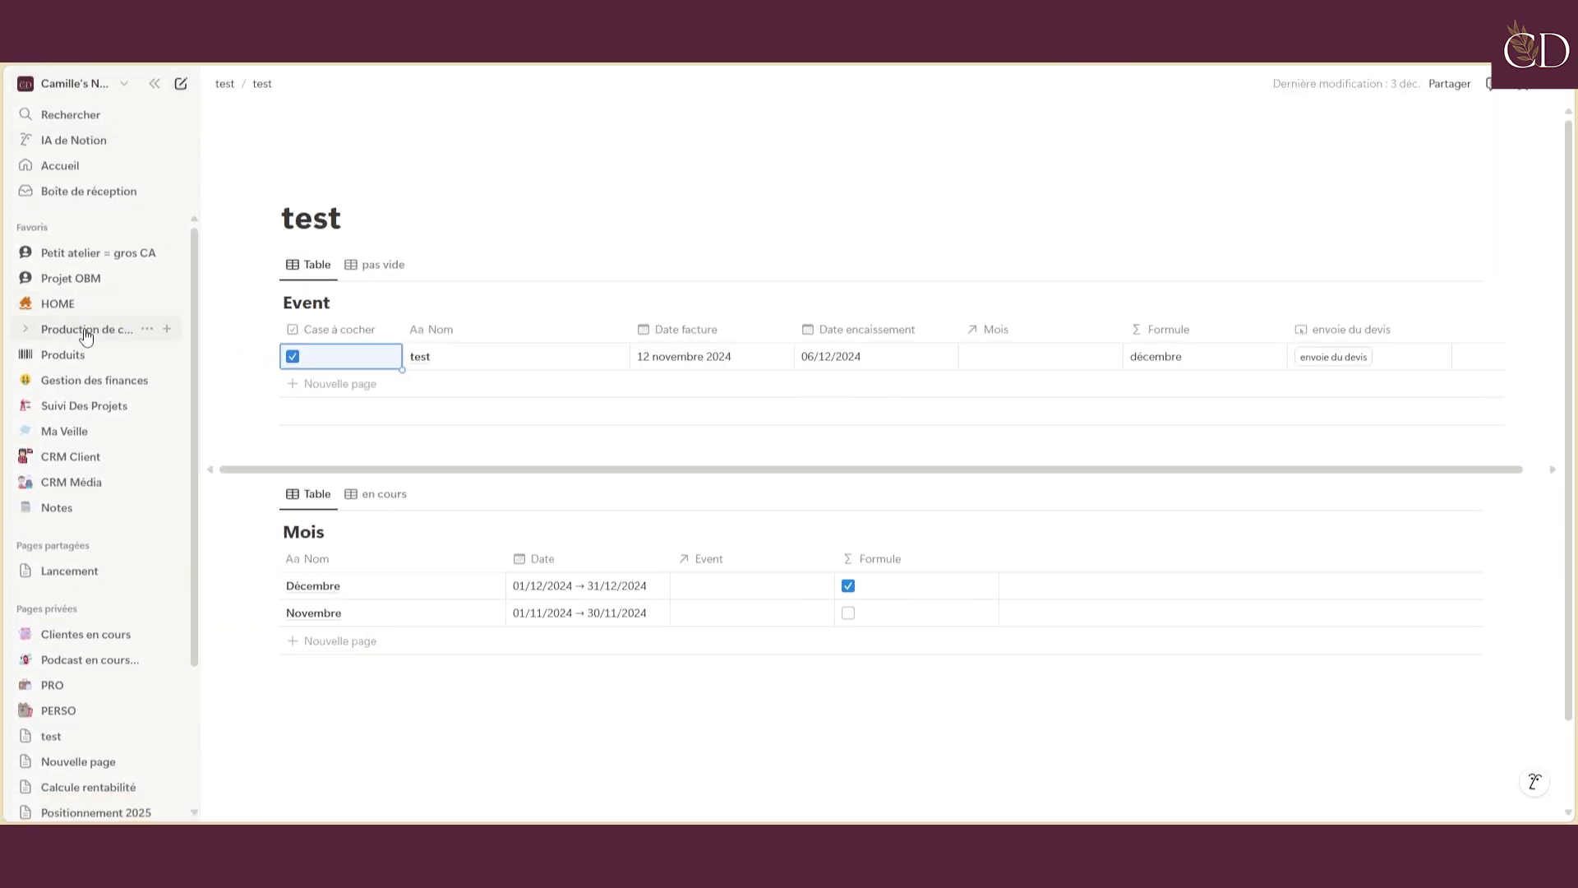
{"action": "left_click", "coordinate": [86, 329]}
{"action": "left_click", "coordinate": [155, 83]}
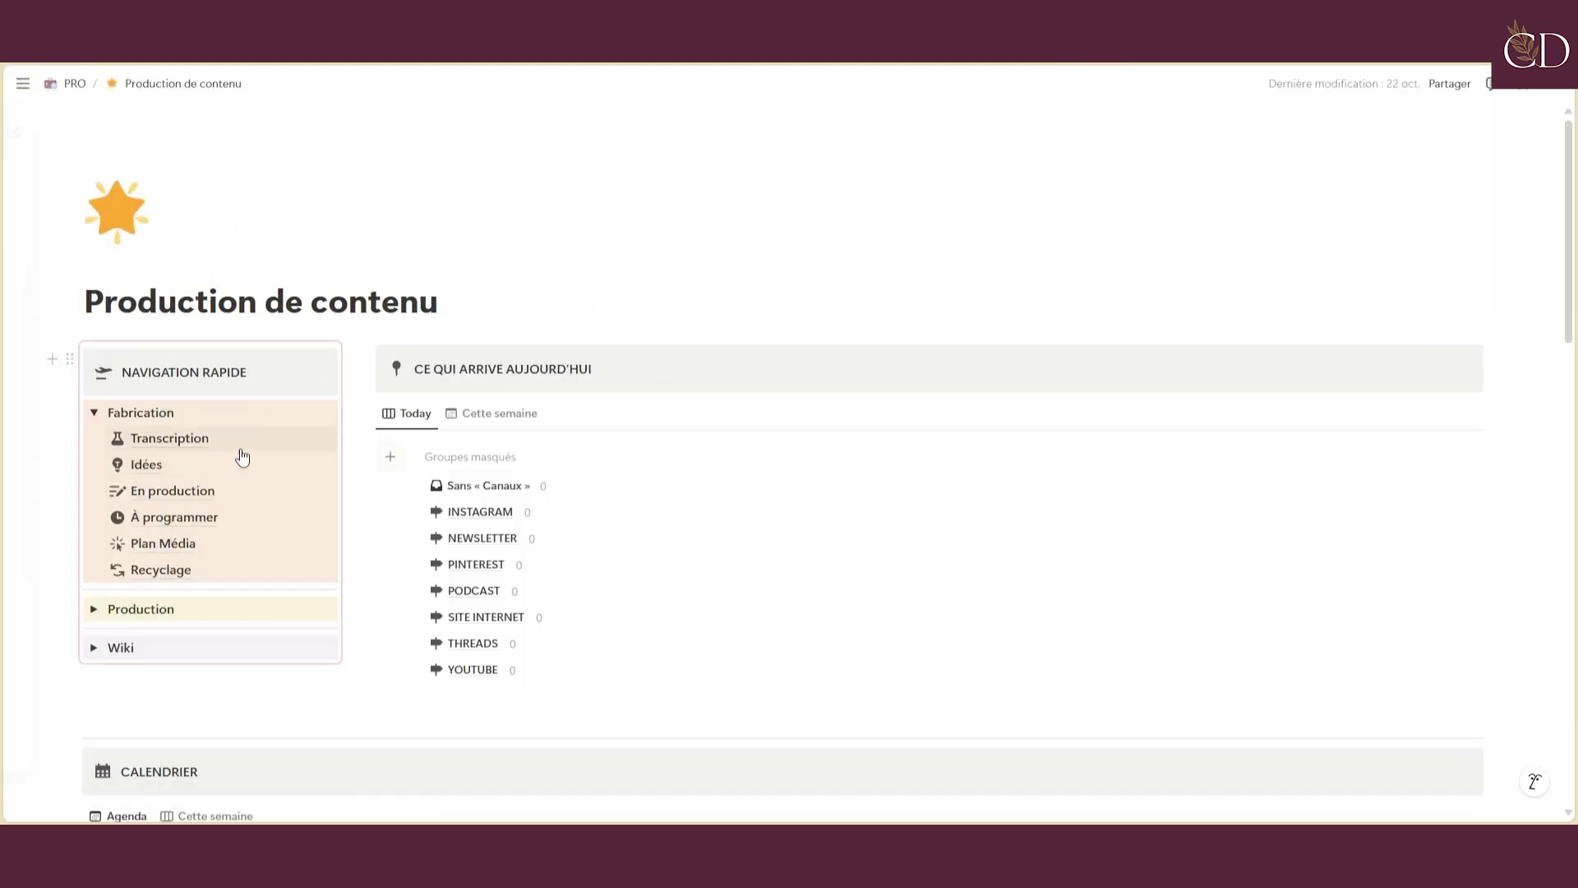
{"action": "left_click", "coordinate": [196, 444]}
{"action": "scroll", "coordinate": [933, 387], "scroll_direction": "down", "scroll_amount": 4}
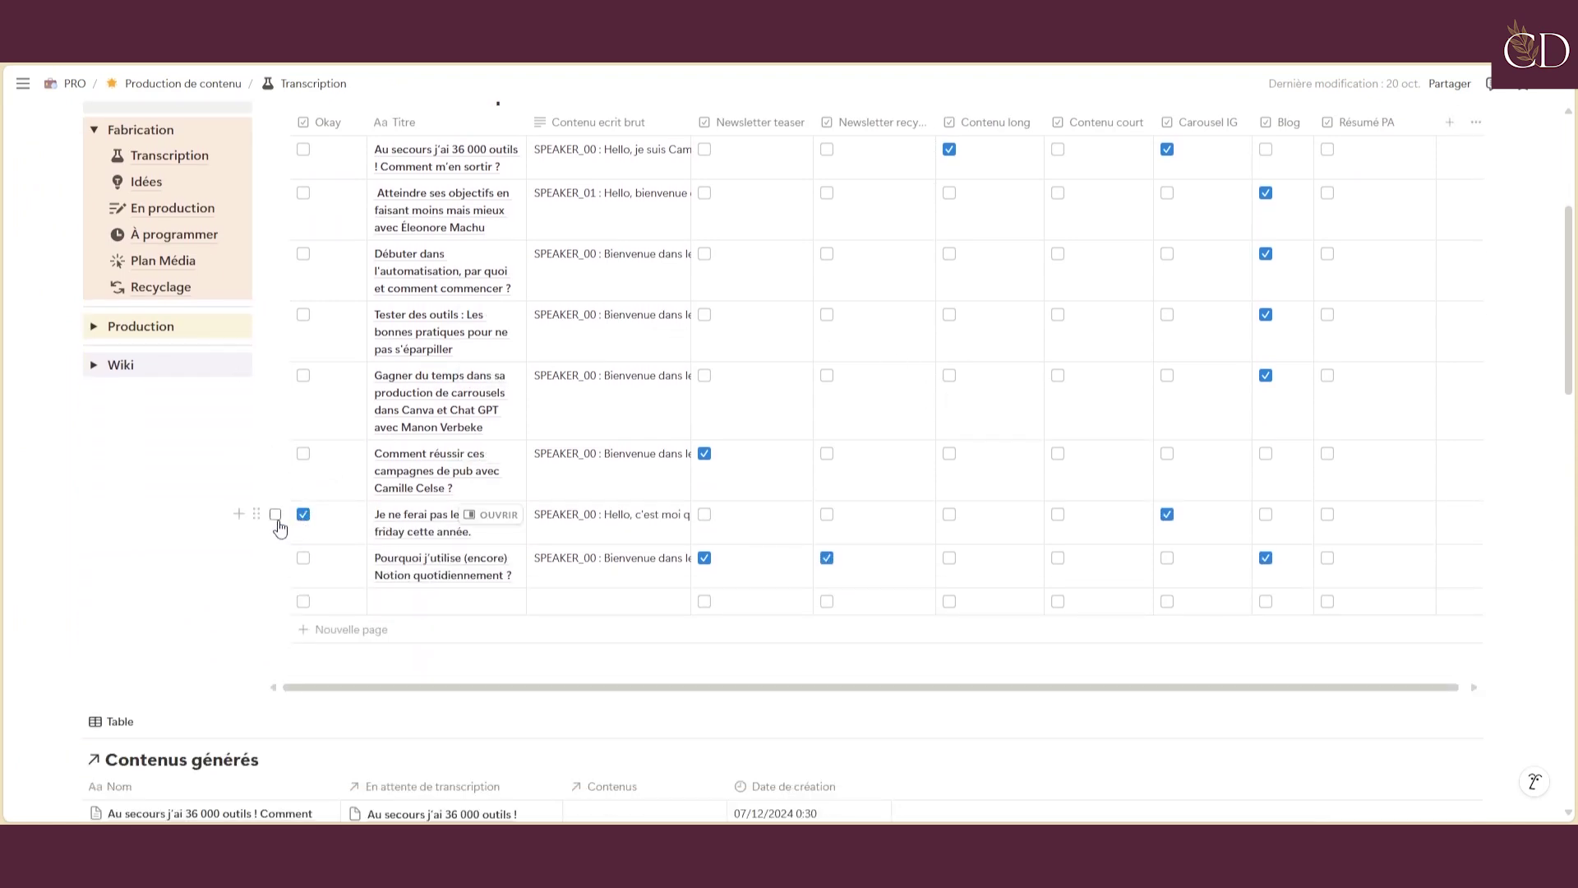
{"action": "scroll", "coordinate": [320, 668], "scroll_direction": "down", "scroll_amount": 2}
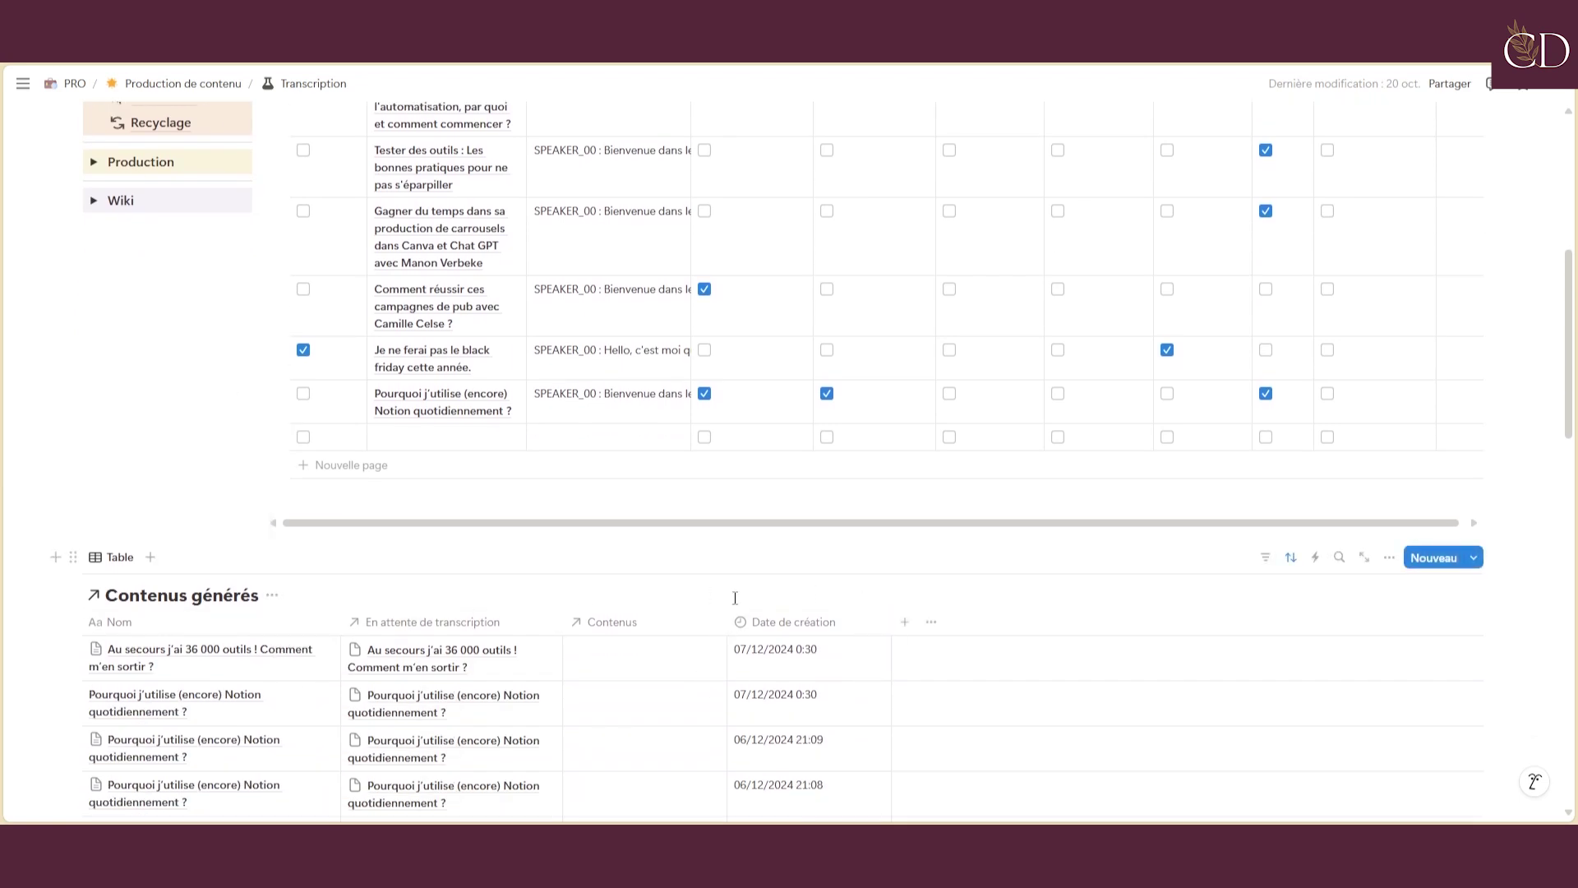
{"action": "scroll", "coordinate": [723, 363], "scroll_direction": "up", "scroll_amount": 2}
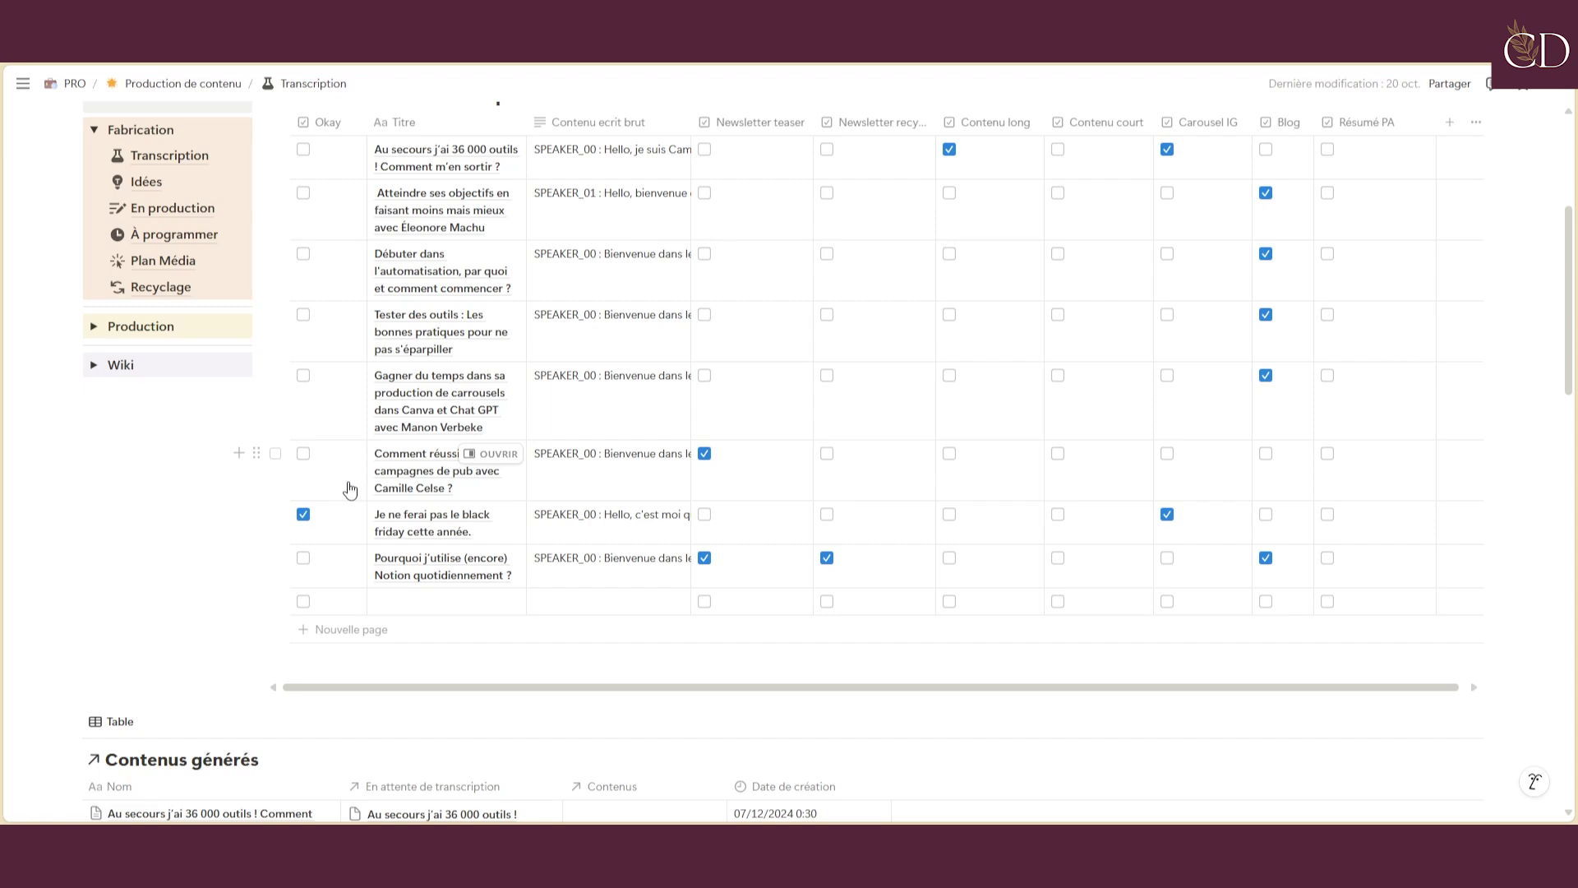
Switch the Envoie à Make automation off in the database's automations list
{"action": "scroll", "coordinate": [772, 436], "scroll_direction": "up", "scroll_amount": 3}
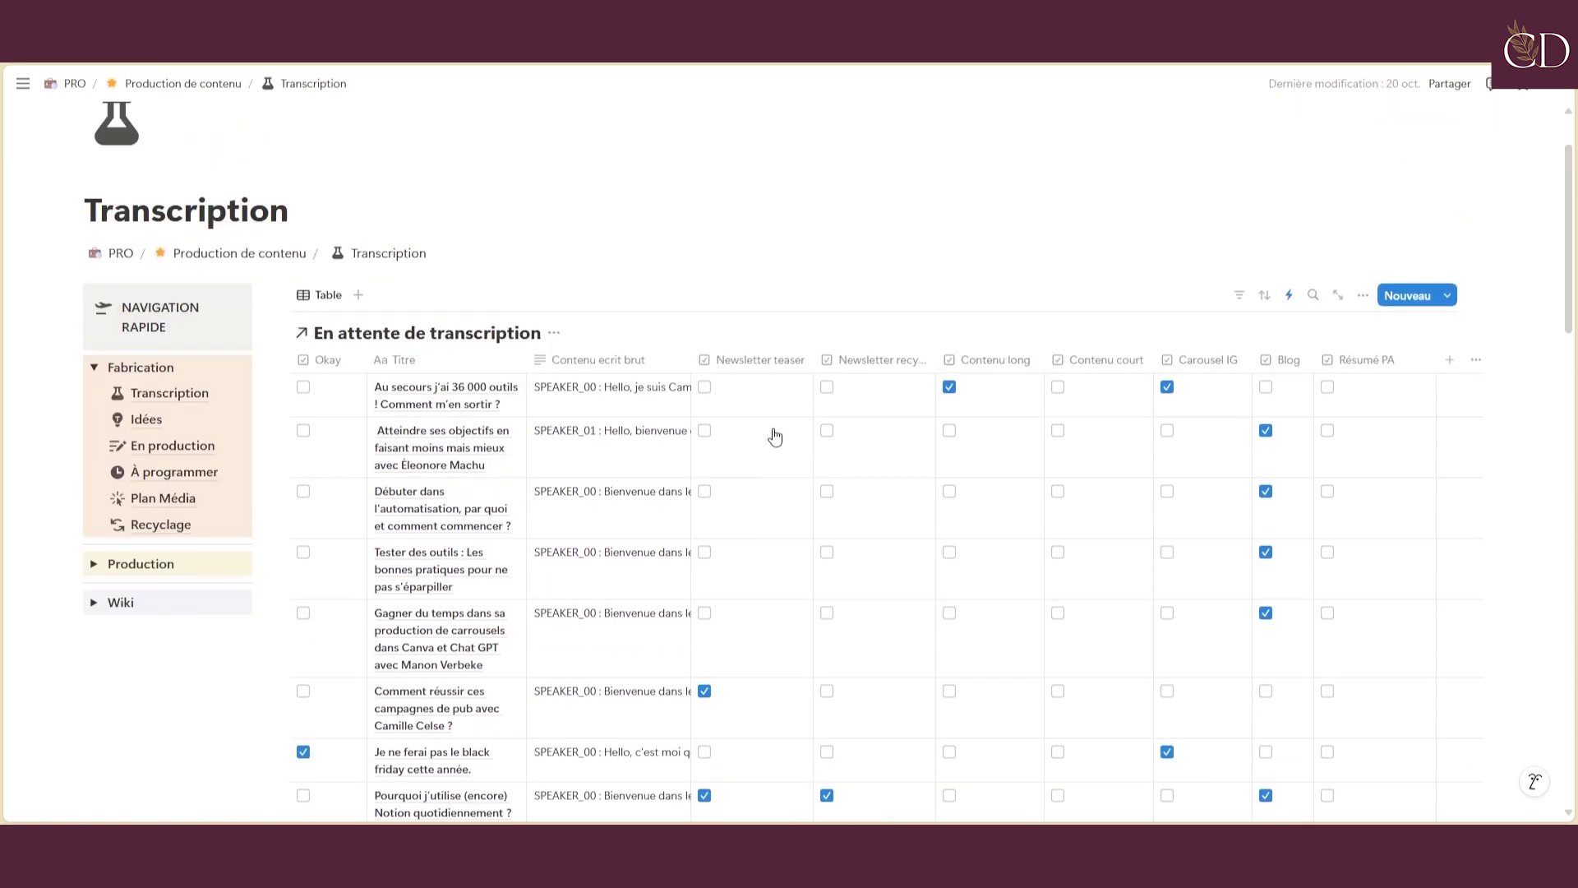
{"action": "left_click", "coordinate": [1291, 307]}
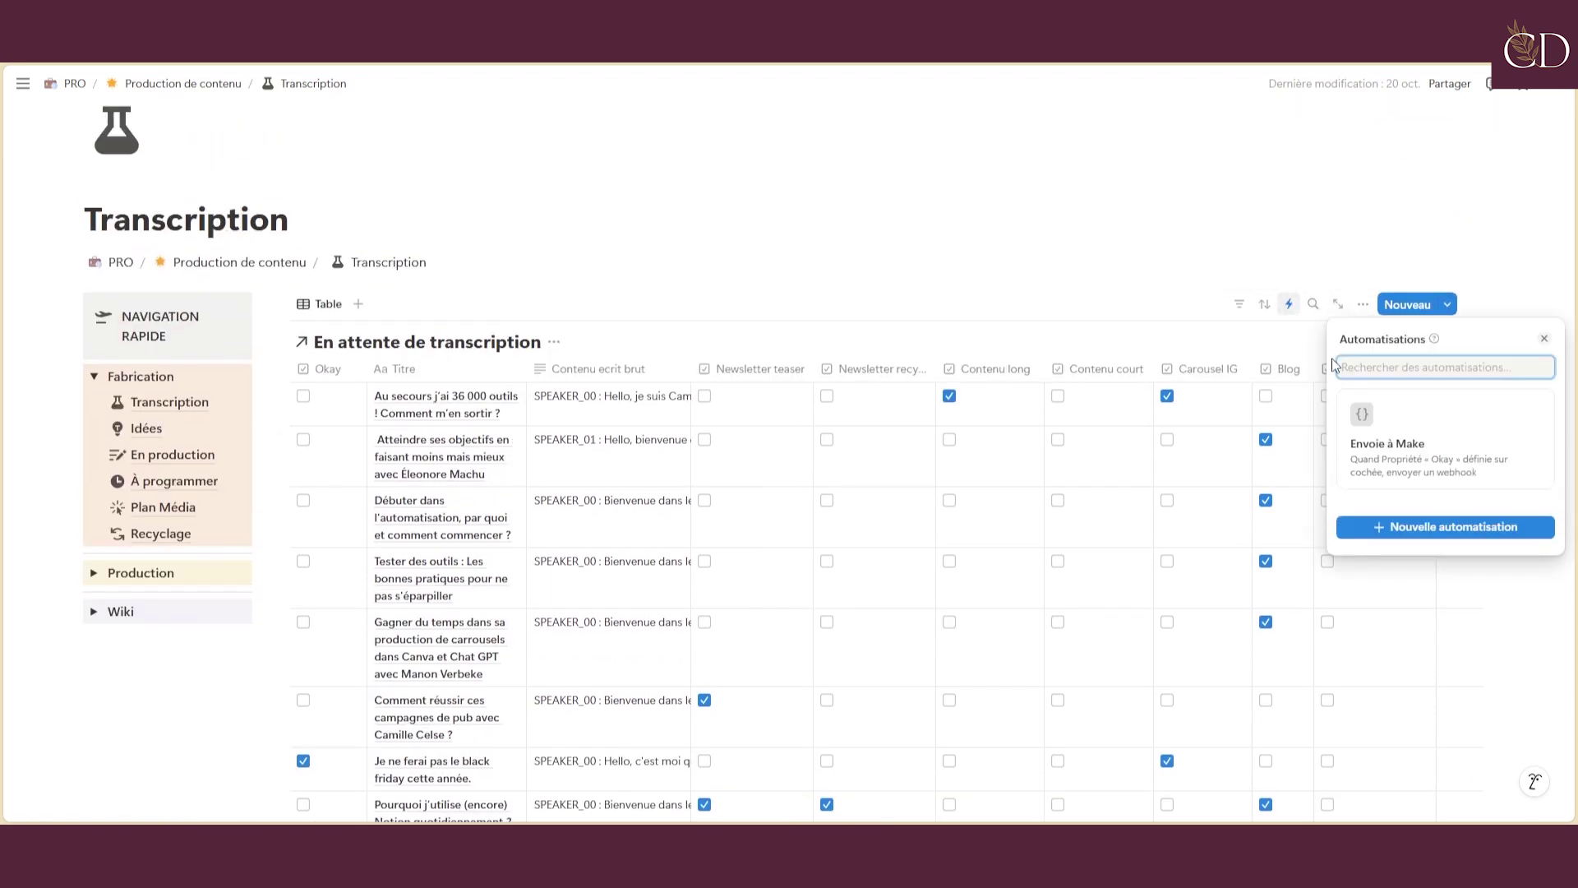
{"action": "left_click", "coordinate": [1543, 409]}
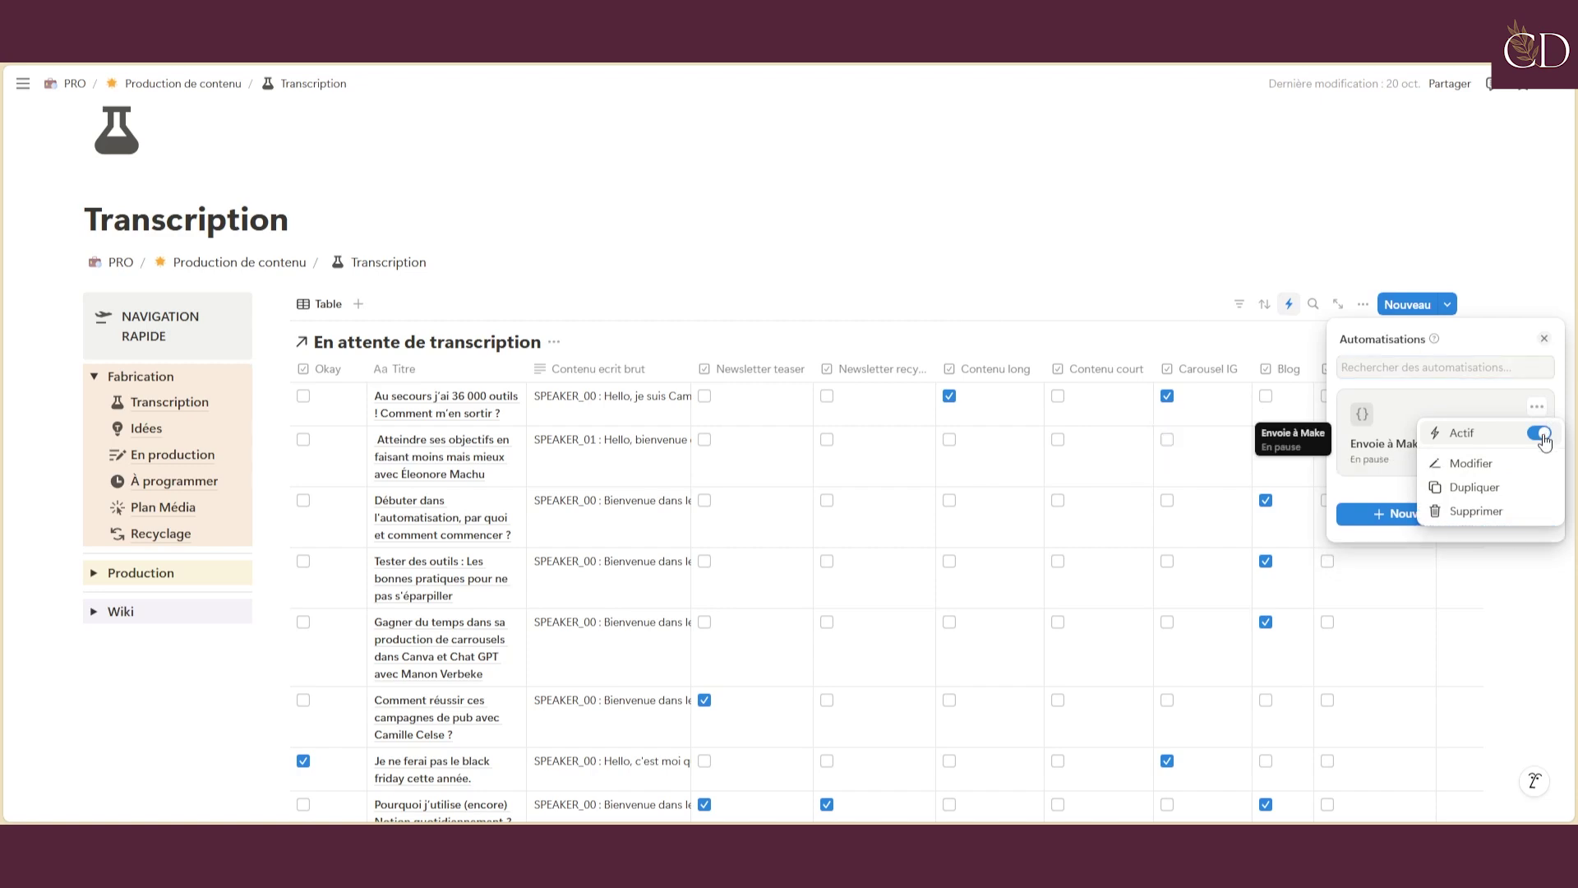
{"action": "left_click", "coordinate": [1540, 433]}
Draft a new automation (Okay set to checked, send webhook), then discard it
{"action": "left_click", "coordinate": [1392, 516]}
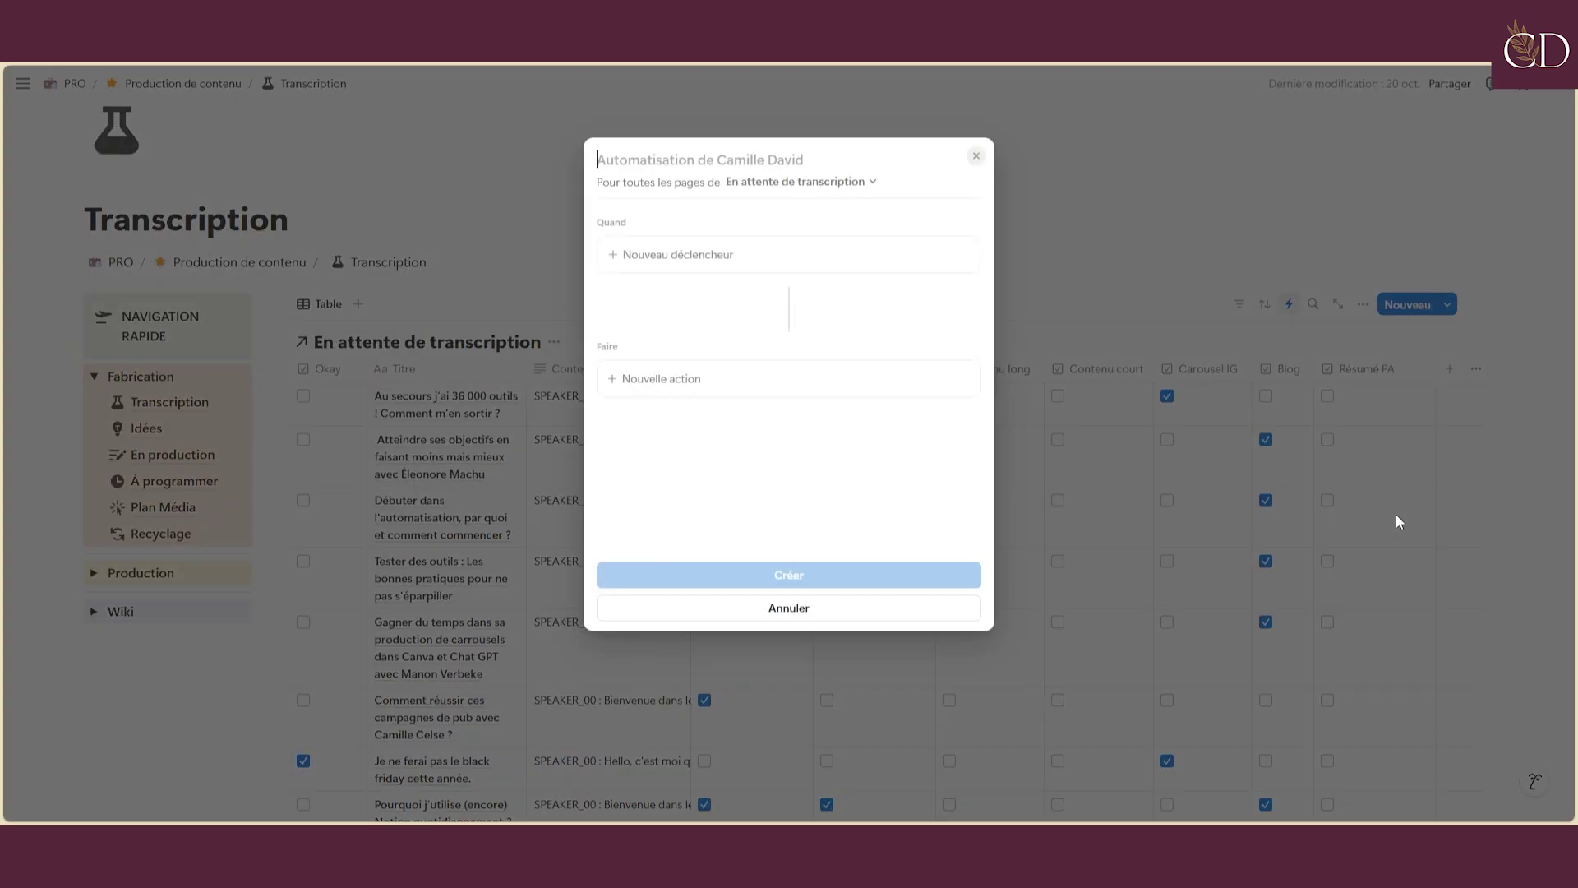
{"action": "left_click", "coordinate": [625, 254]}
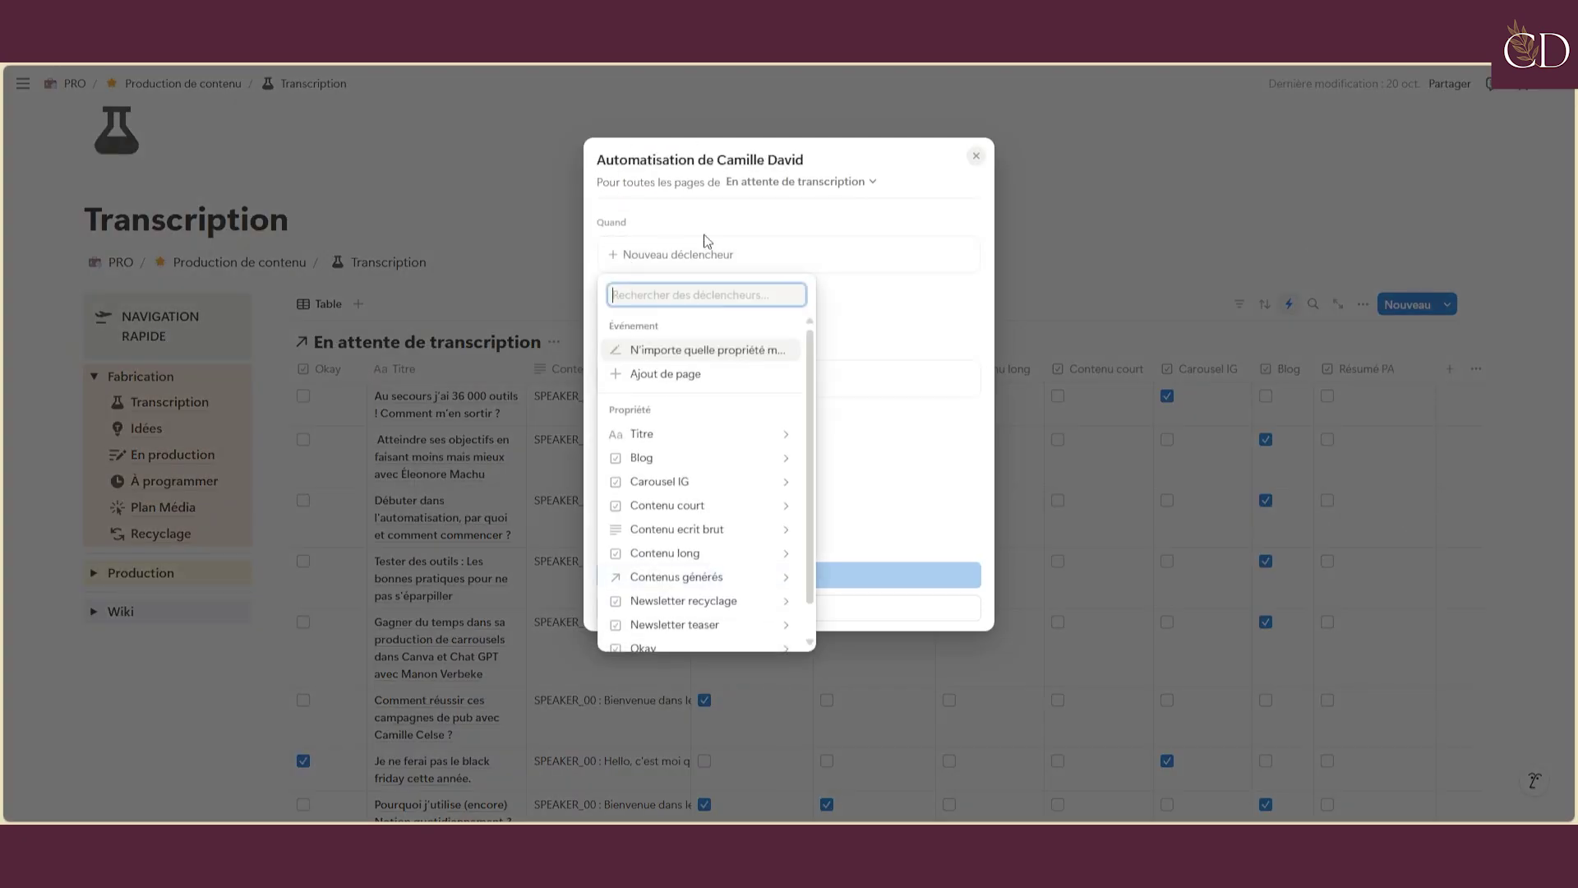
{"action": "left_click", "coordinate": [658, 648]}
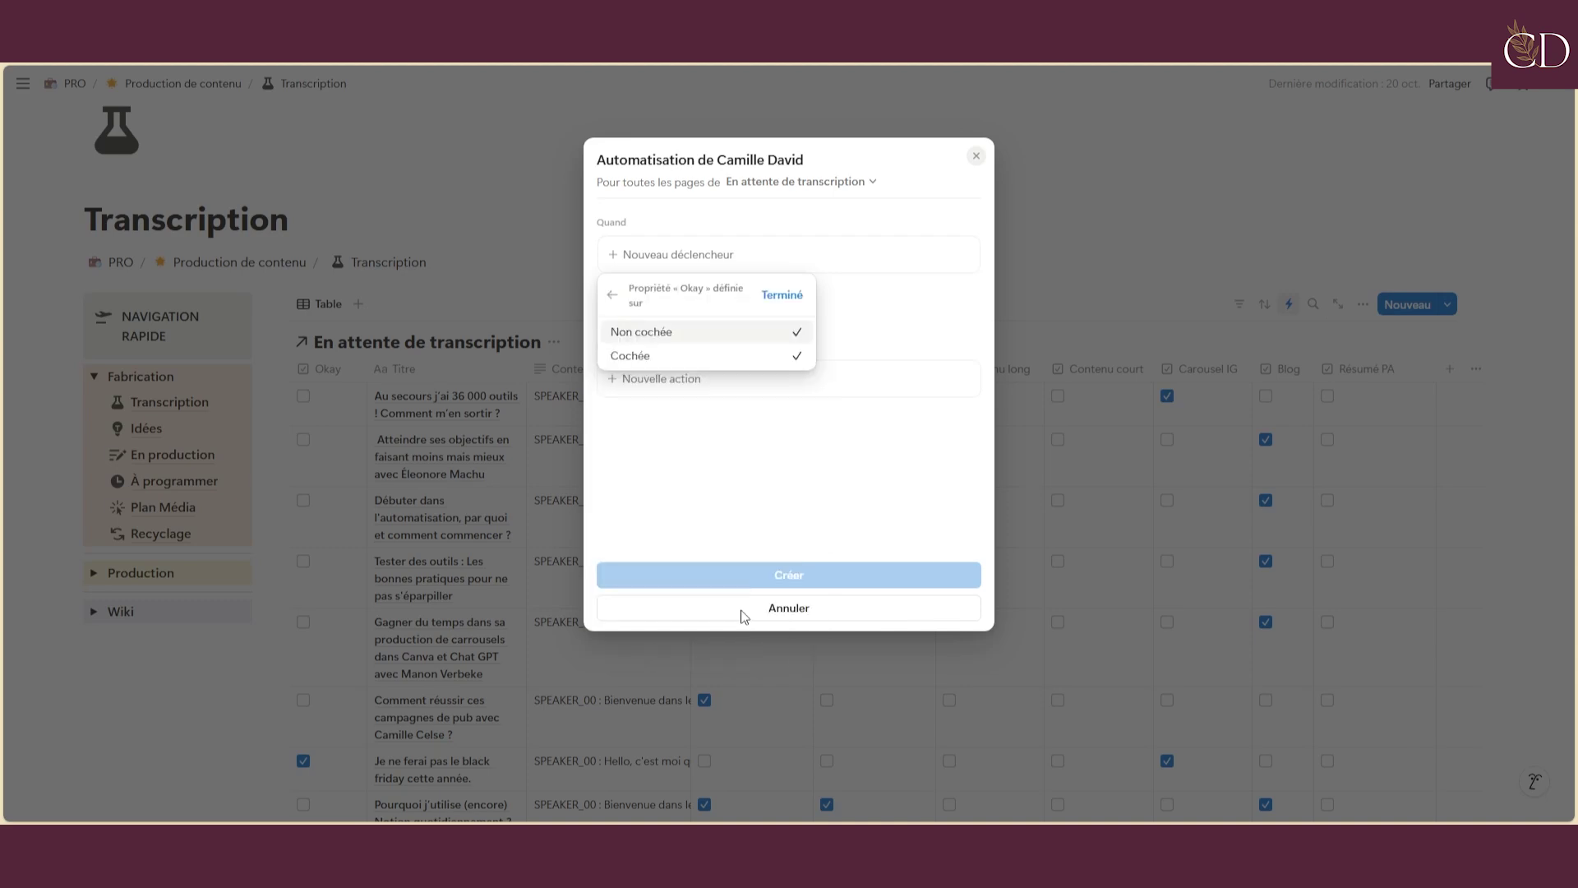
{"action": "left_click", "coordinate": [780, 296]}
{"action": "left_click", "coordinate": [639, 428]}
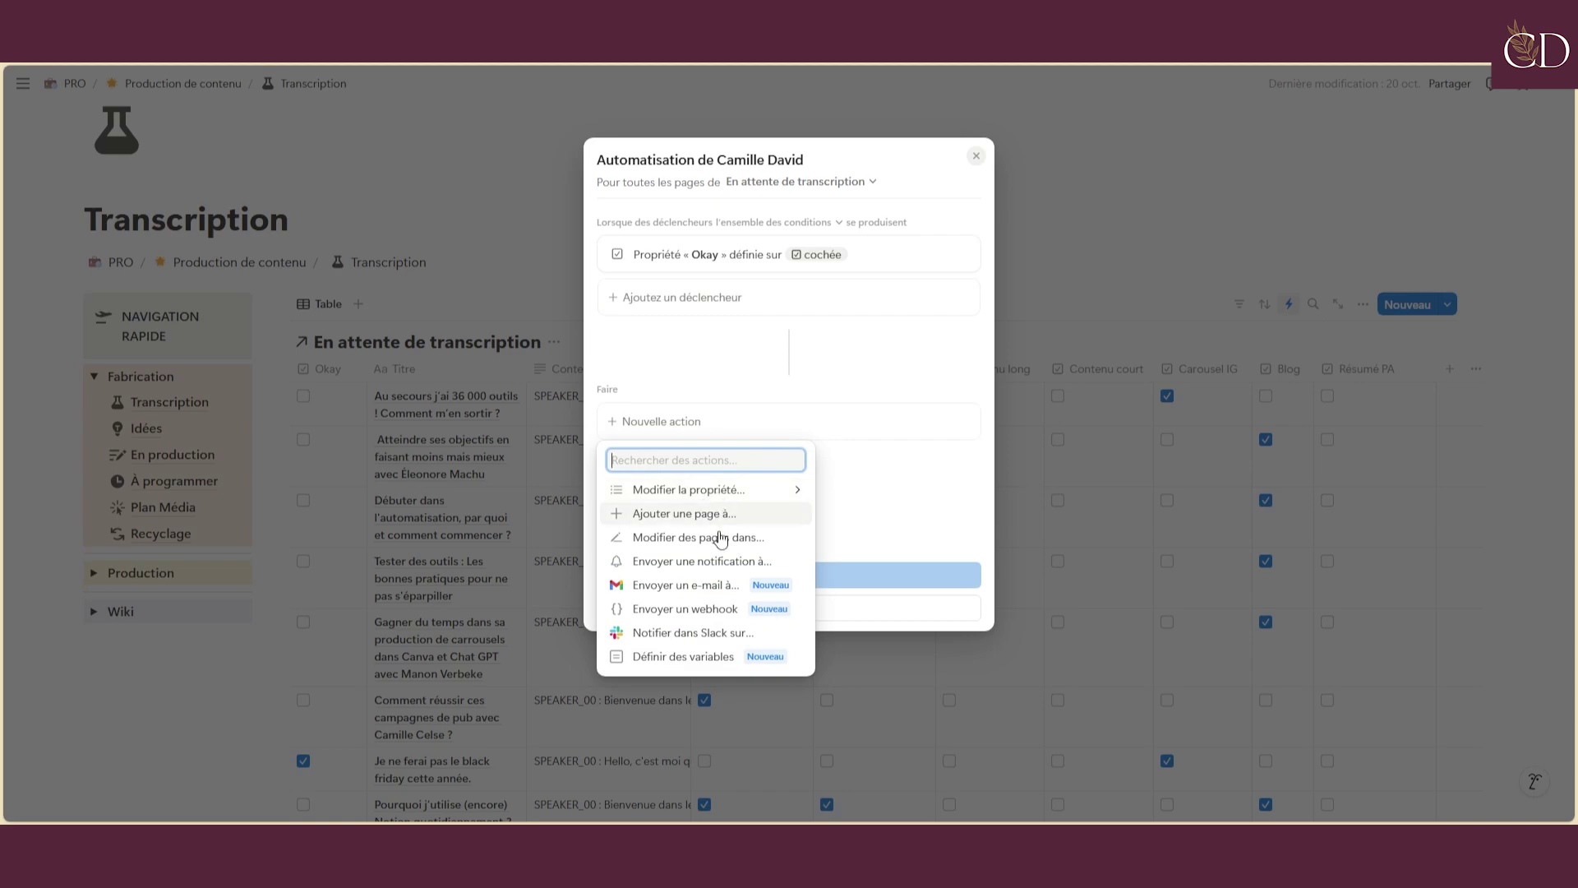
{"action": "left_click", "coordinate": [718, 608]}
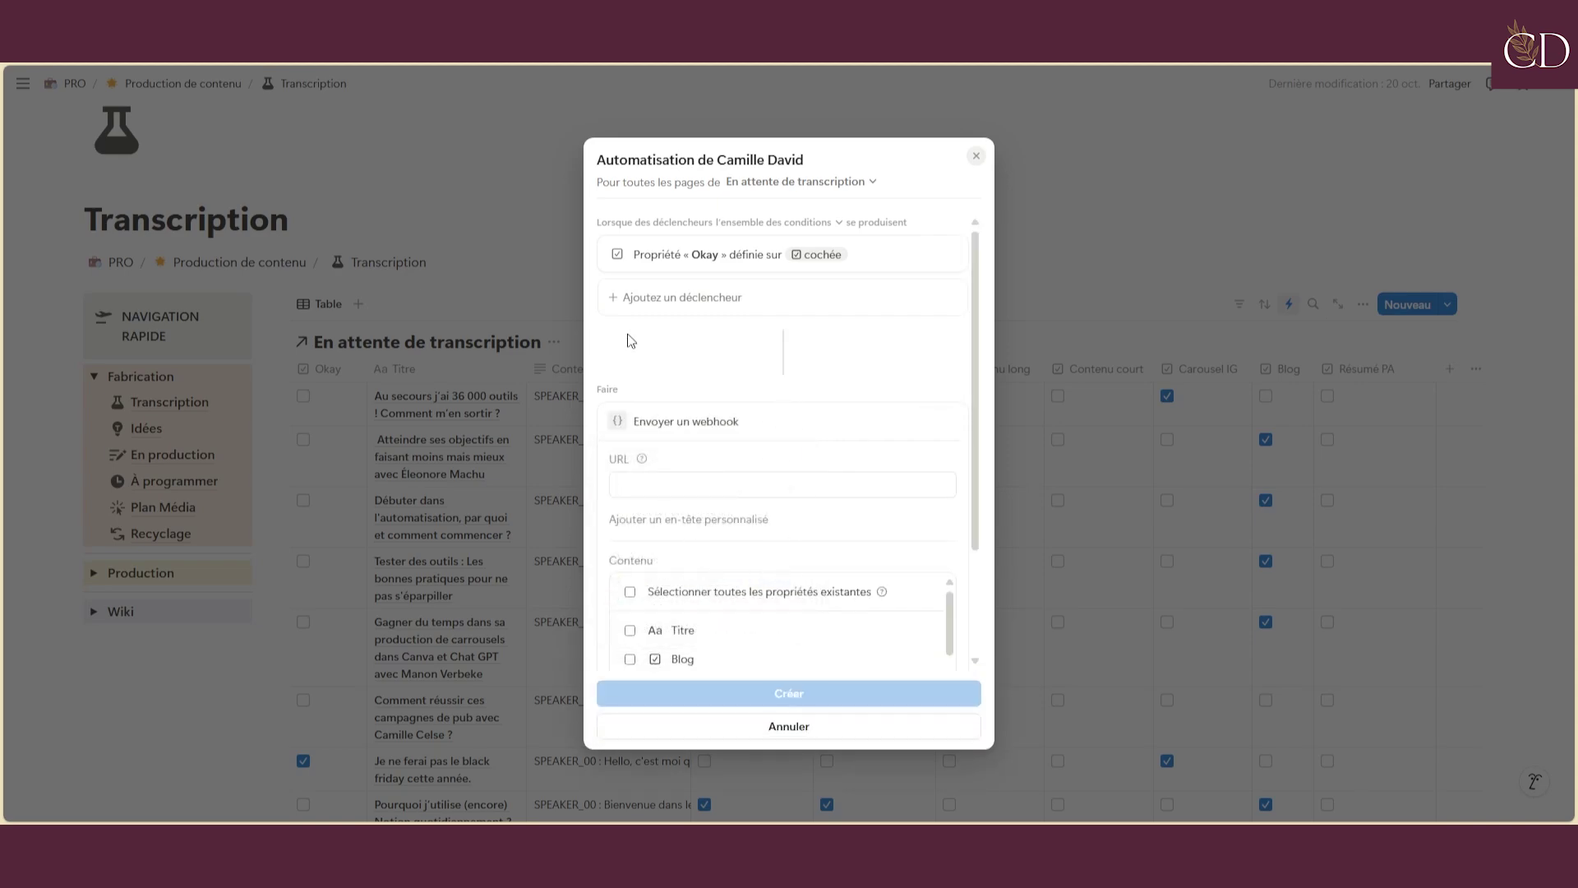
{"action": "left_click", "coordinate": [976, 155]}
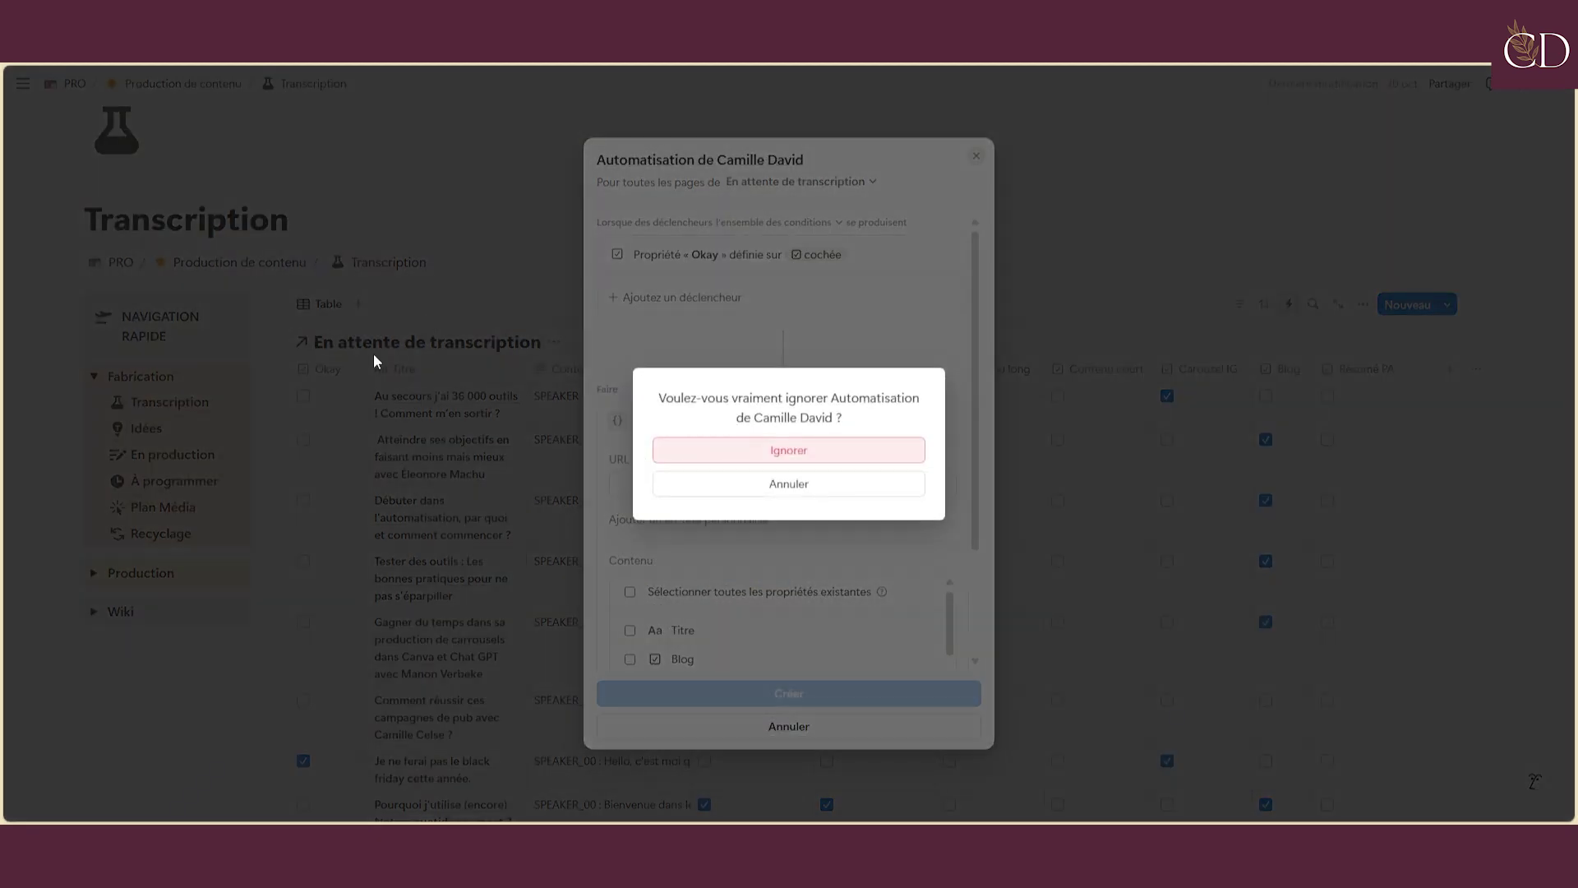
{"action": "left_click", "coordinate": [844, 451]}
{"action": "left_click", "coordinate": [592, 407]}
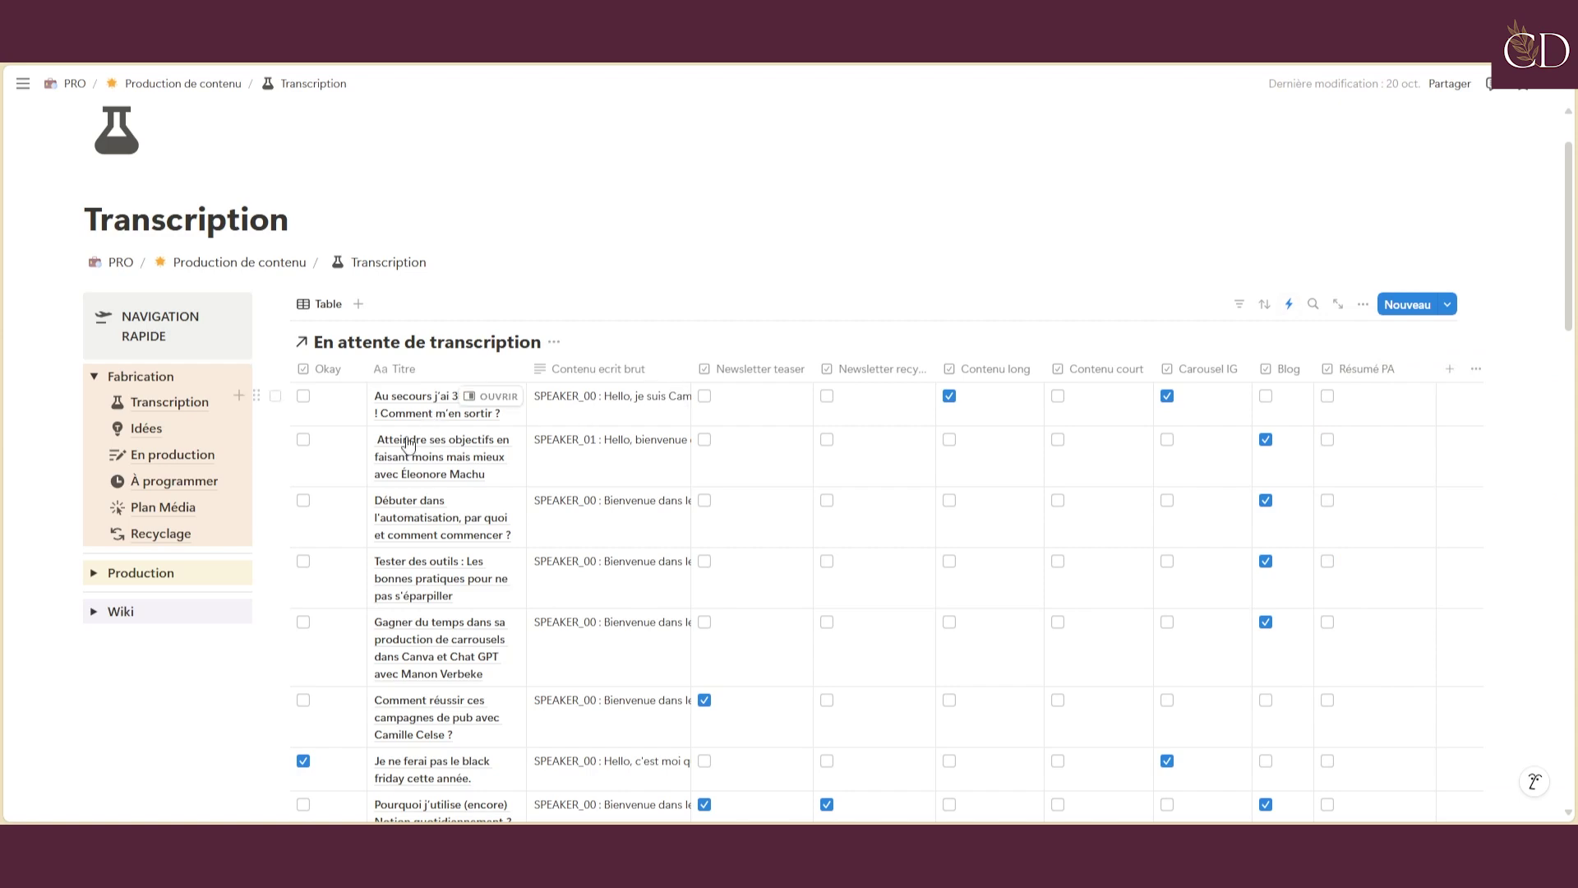
Review the Envoie à Make automation's settings and close without saving
{"action": "left_click", "coordinate": [1290, 304]}
{"action": "left_click", "coordinate": [1504, 455]}
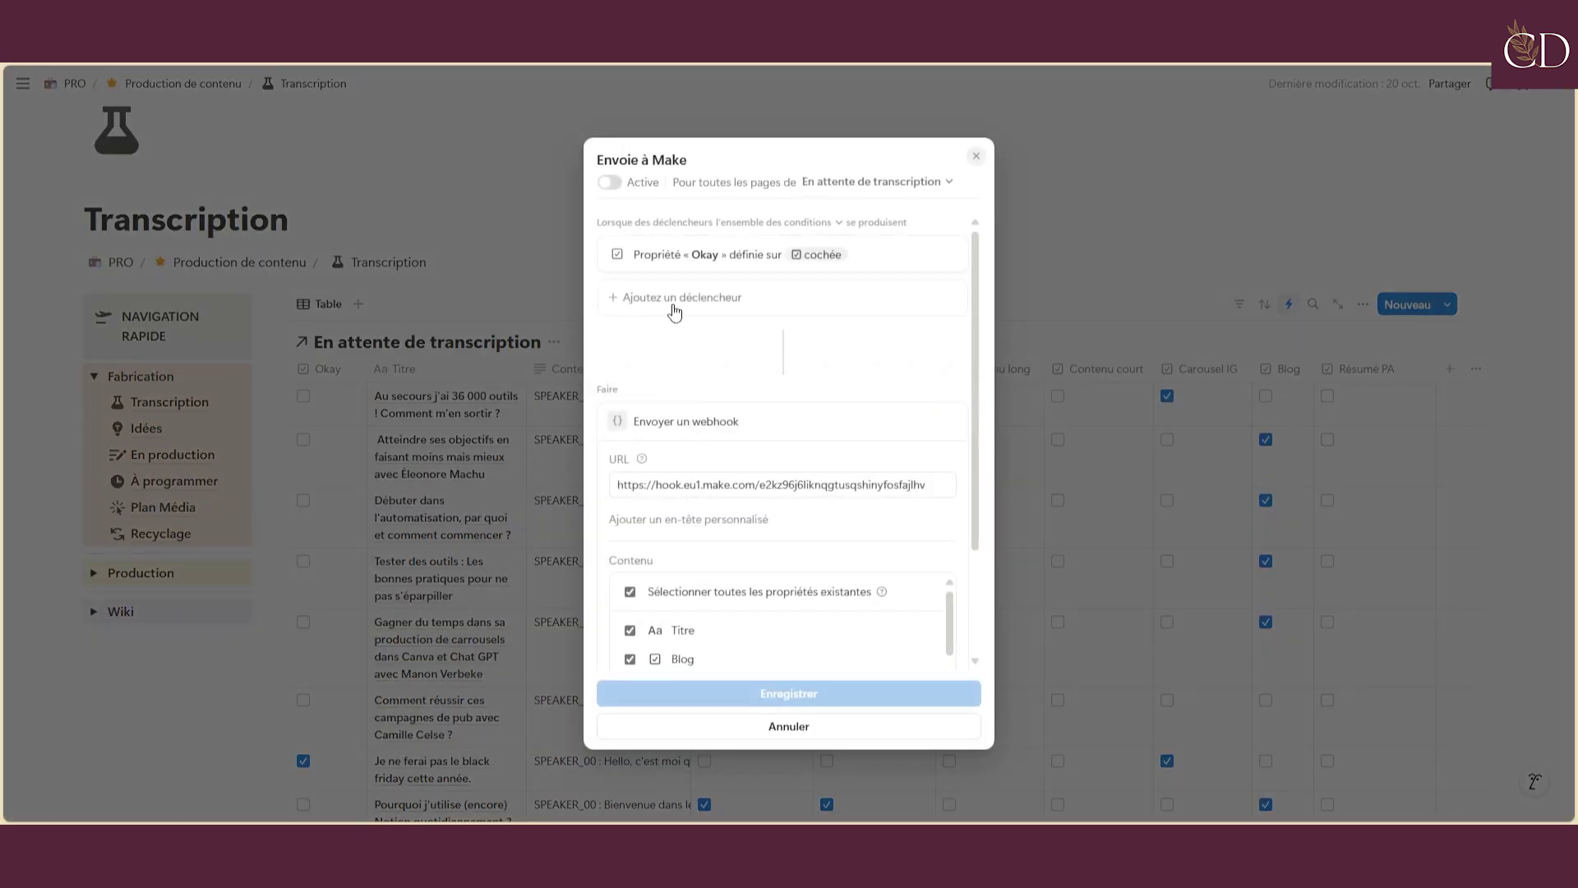
{"action": "scroll", "coordinate": [730, 374], "scroll_direction": "down", "scroll_amount": 3}
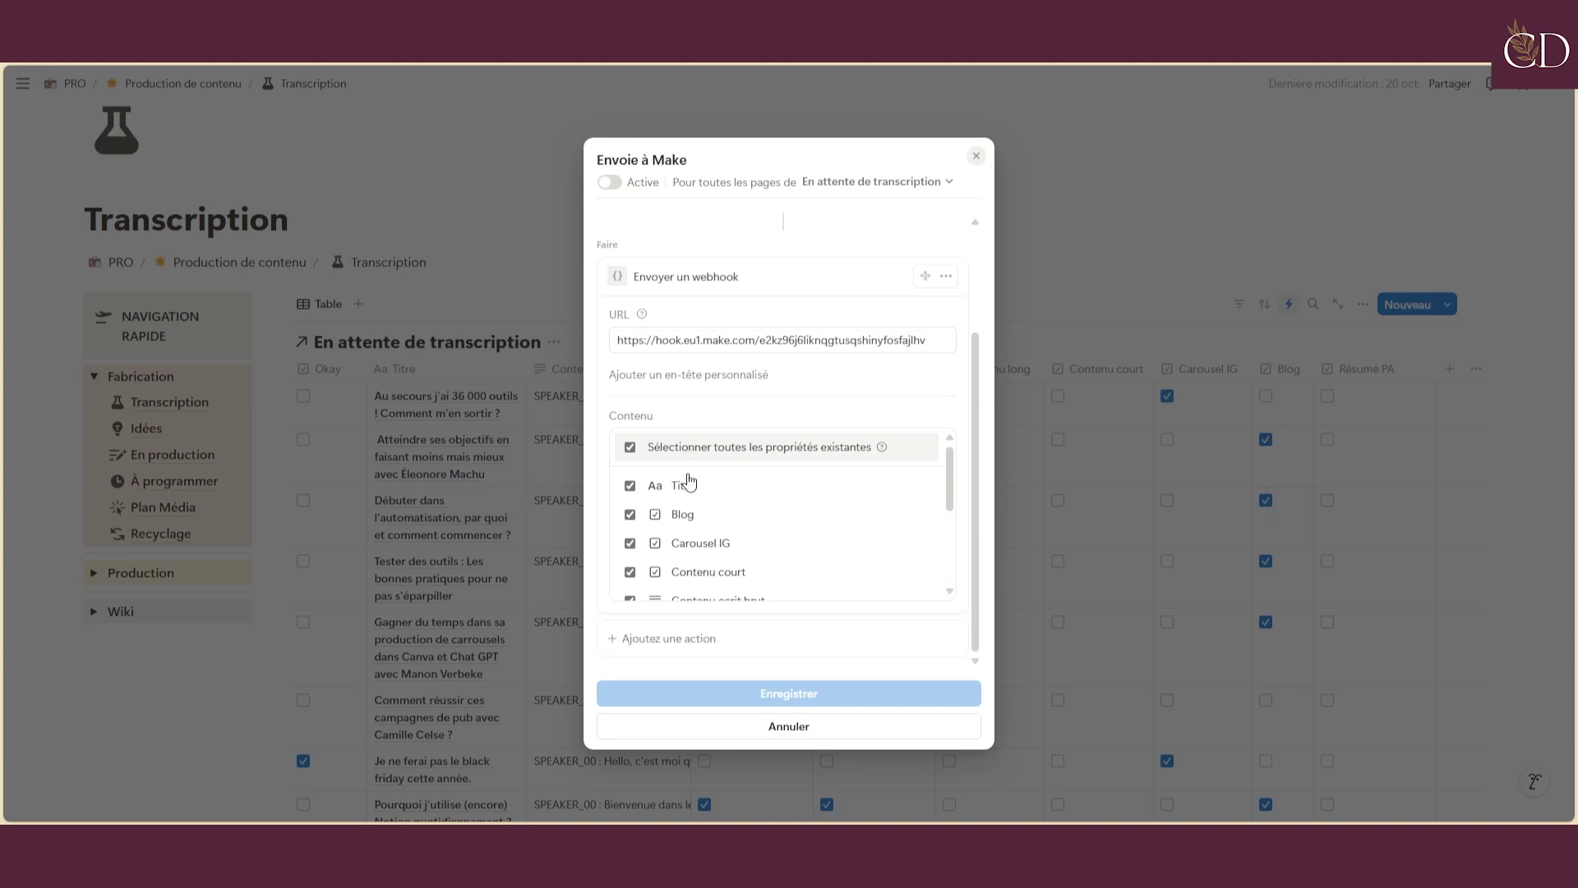
{"action": "scroll", "coordinate": [698, 509], "scroll_direction": "down", "scroll_amount": 1}
{"action": "scroll", "coordinate": [698, 509], "scroll_direction": "down", "scroll_amount": 2}
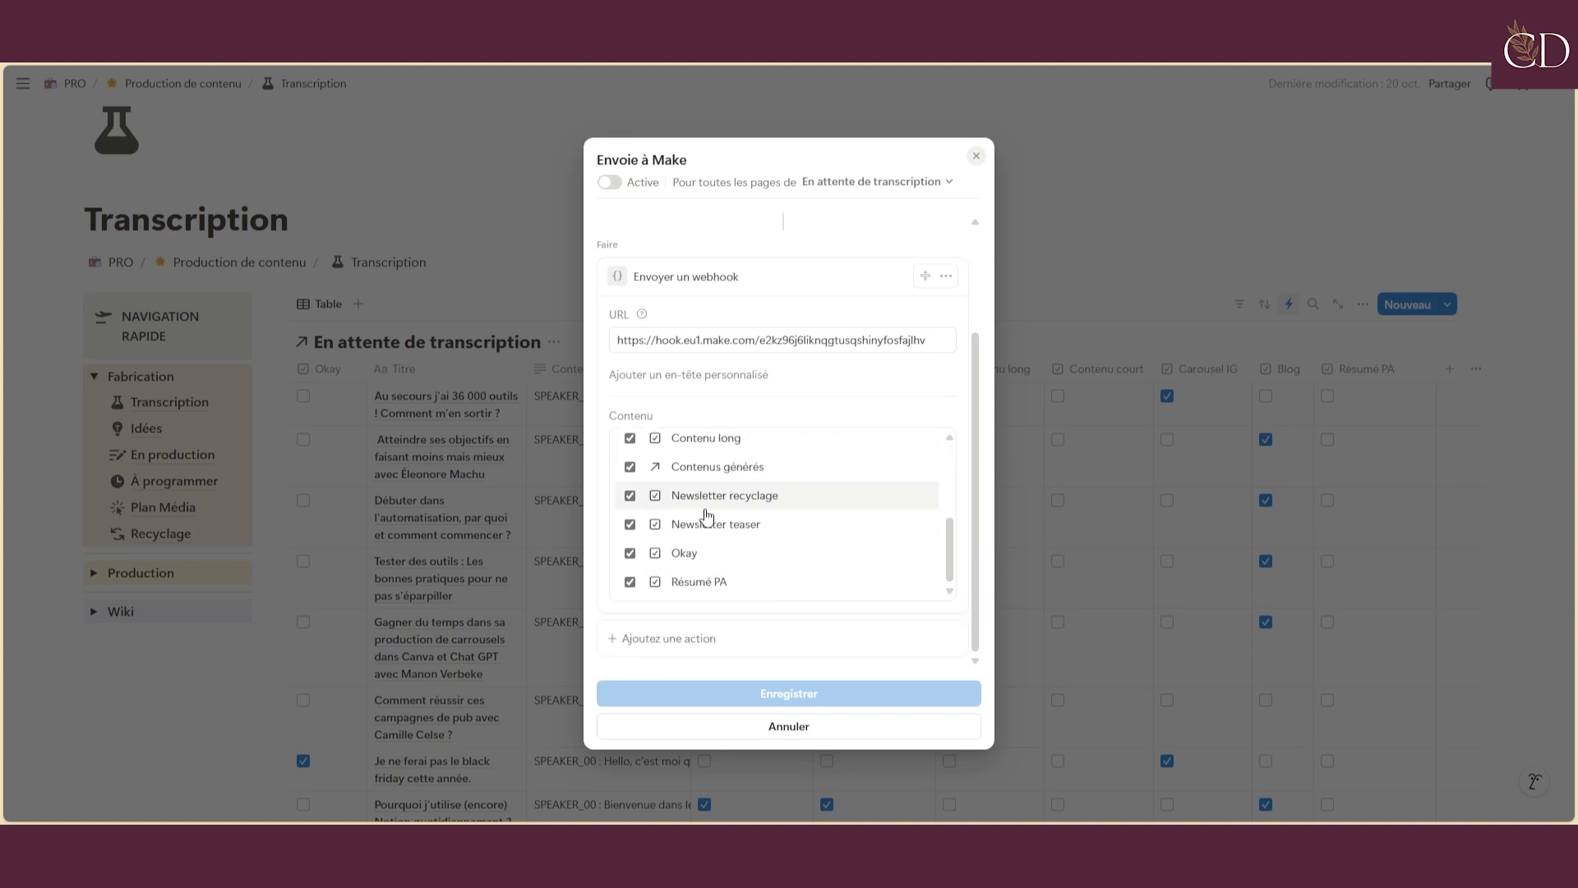
{"action": "left_click", "coordinate": [978, 156]}
{"action": "left_click", "coordinate": [997, 212]}
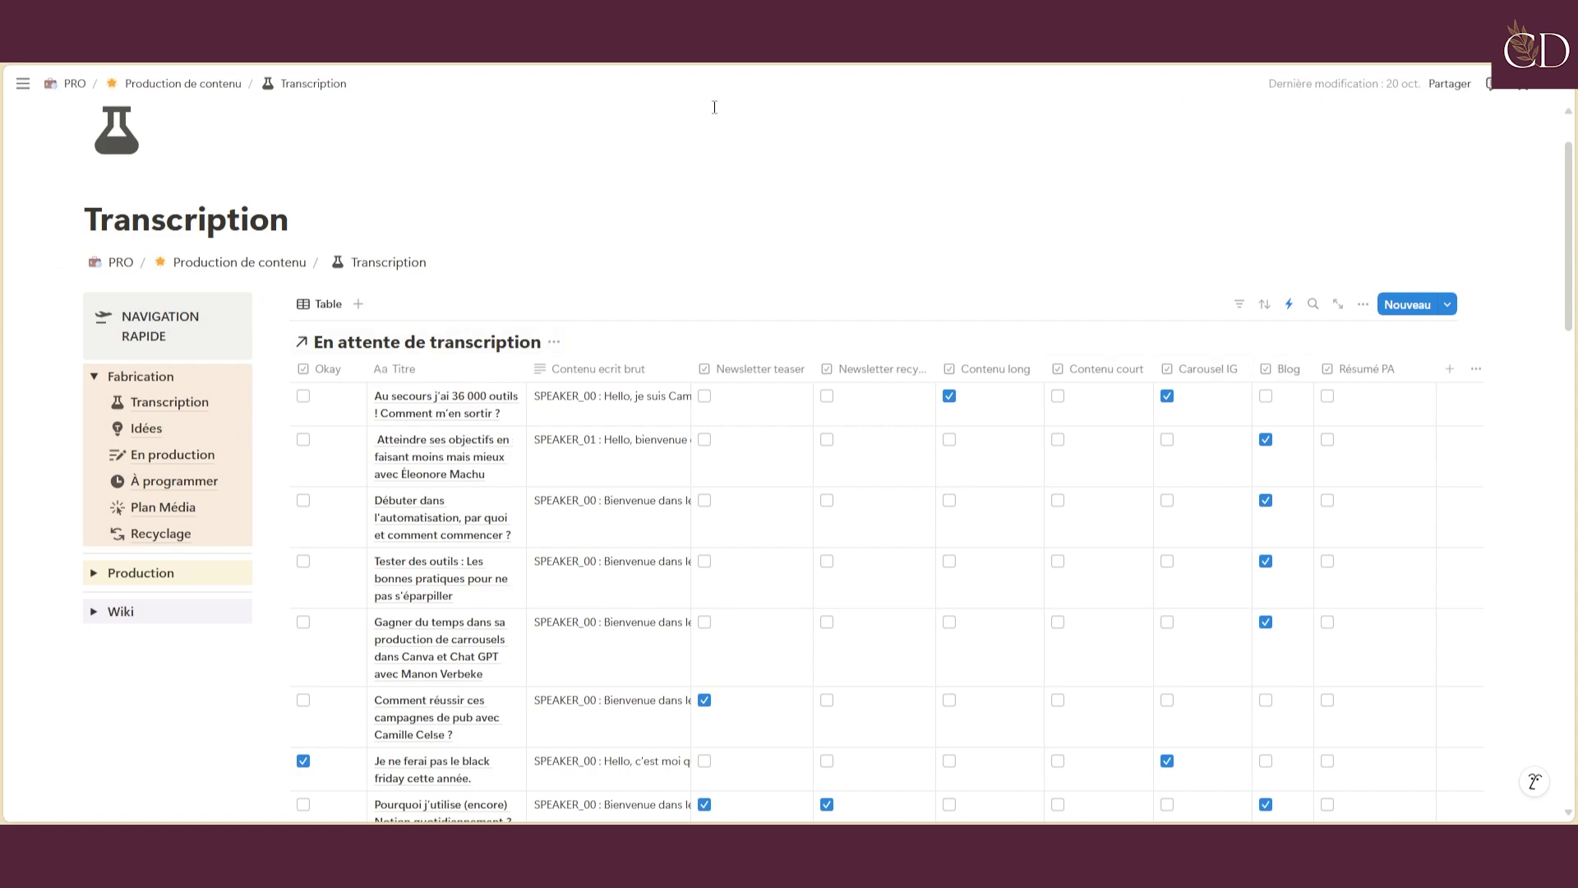
Uncheck Okay on the black friday row and reactivate the Envoie à Make automation
{"action": "scroll", "coordinate": [599, 300], "scroll_direction": "down", "scroll_amount": 1}
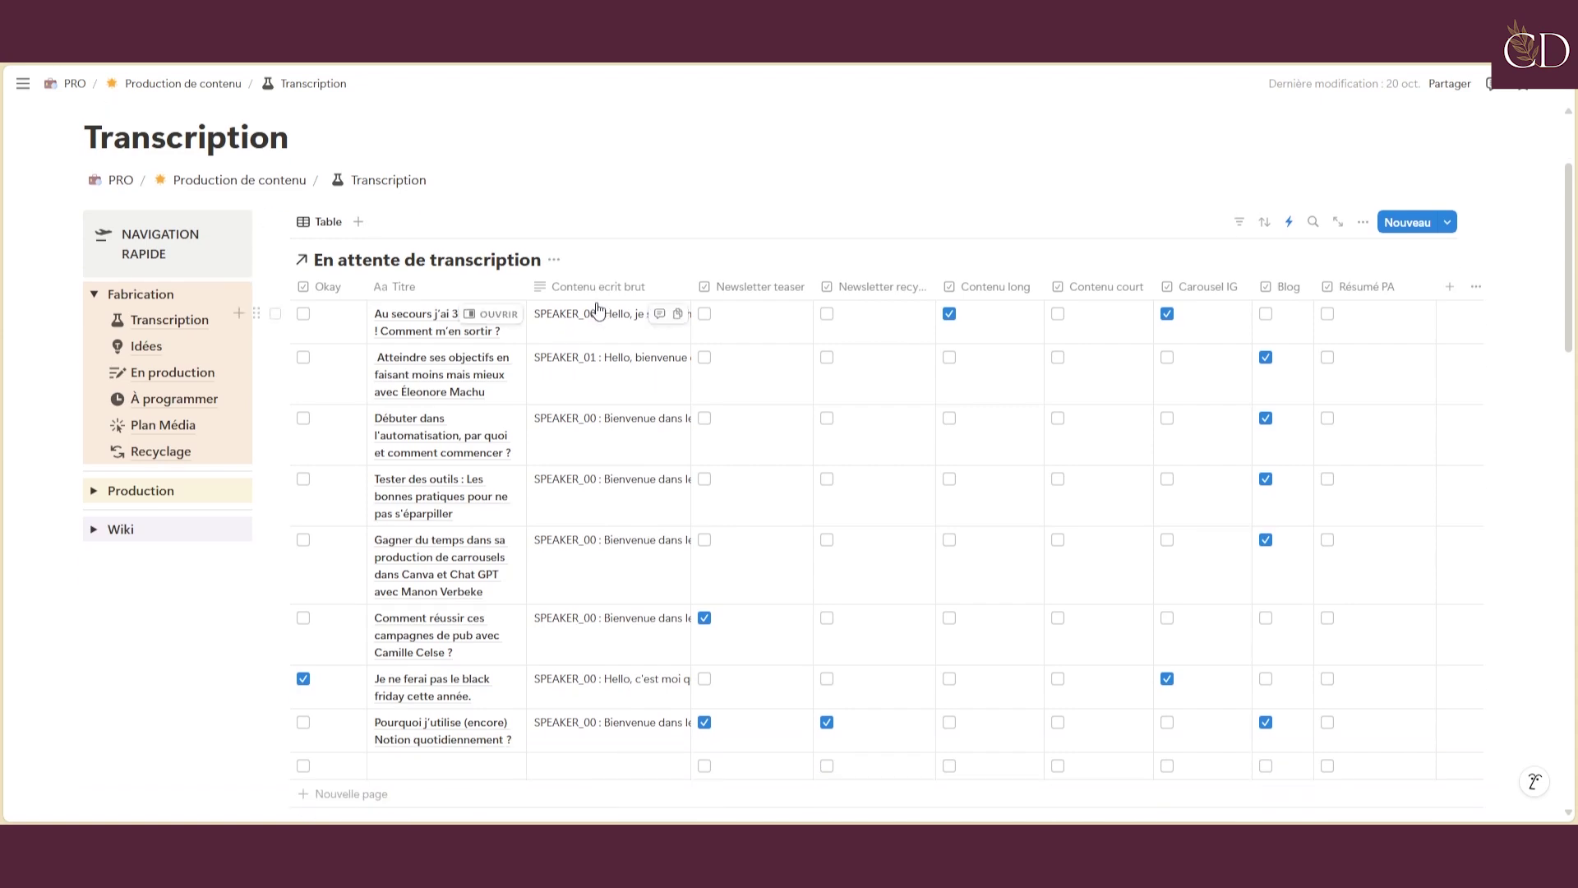
{"action": "left_click", "coordinate": [304, 679]}
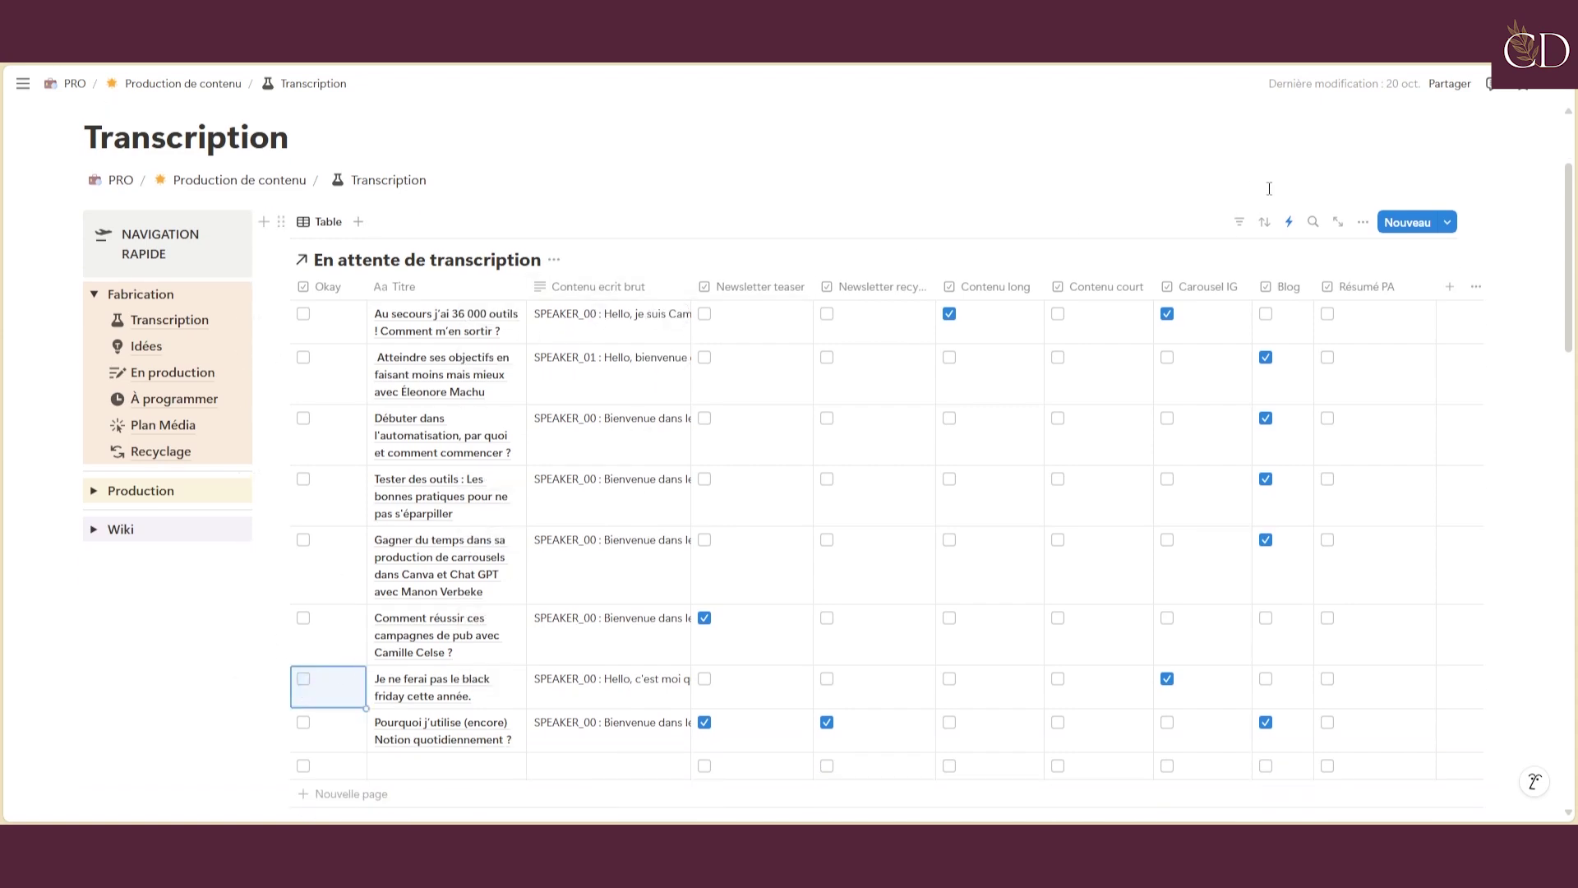
{"action": "left_click", "coordinate": [1289, 222]}
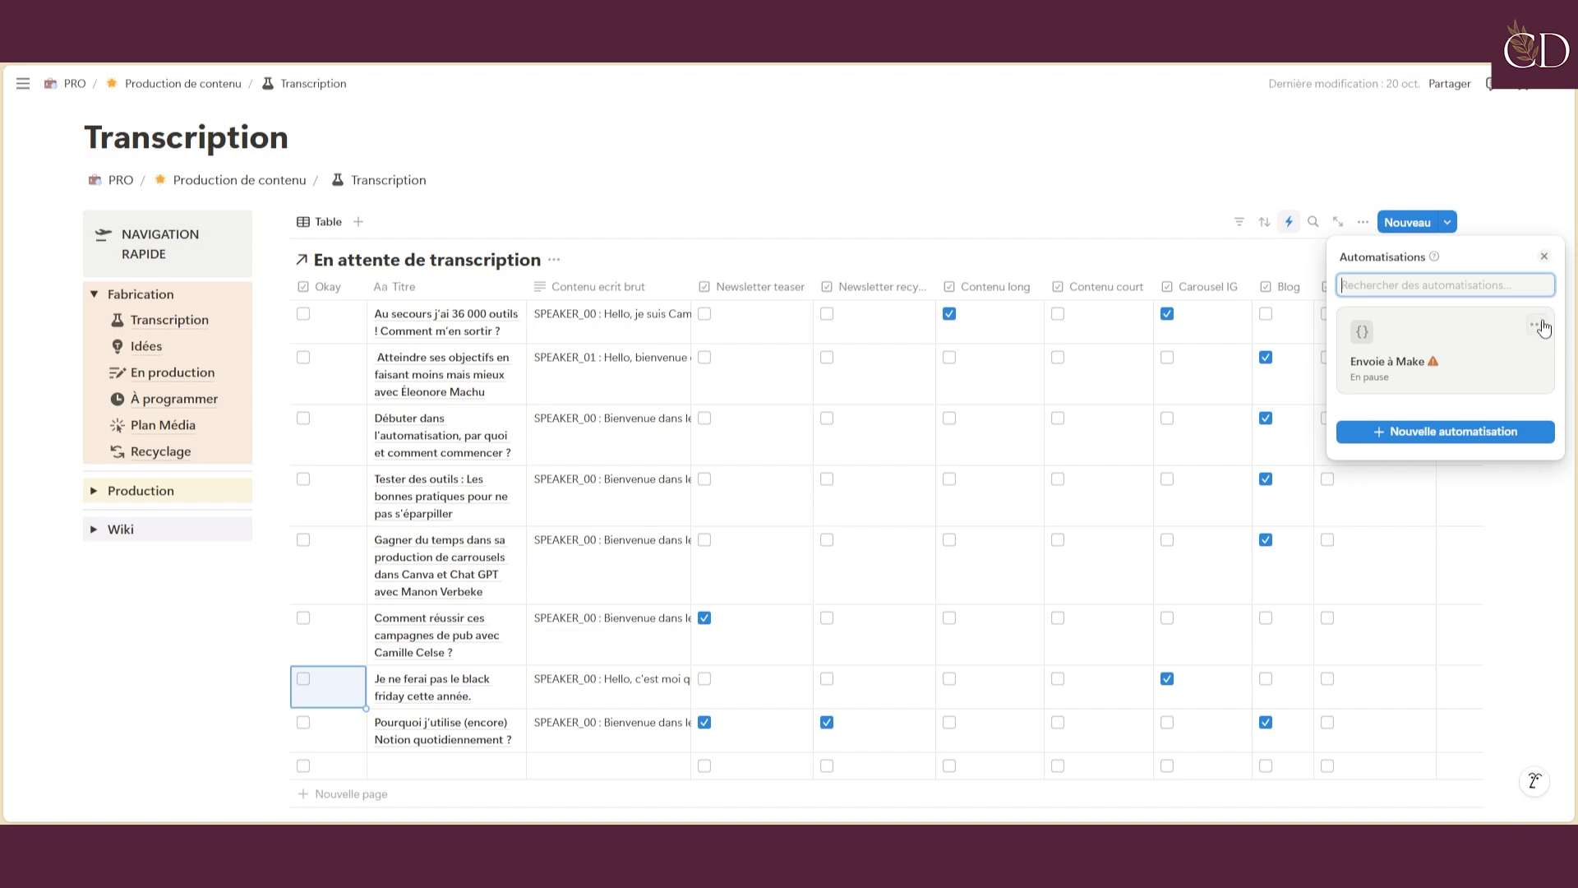
{"action": "left_click", "coordinate": [1536, 324]}
{"action": "left_click", "coordinate": [1540, 352]}
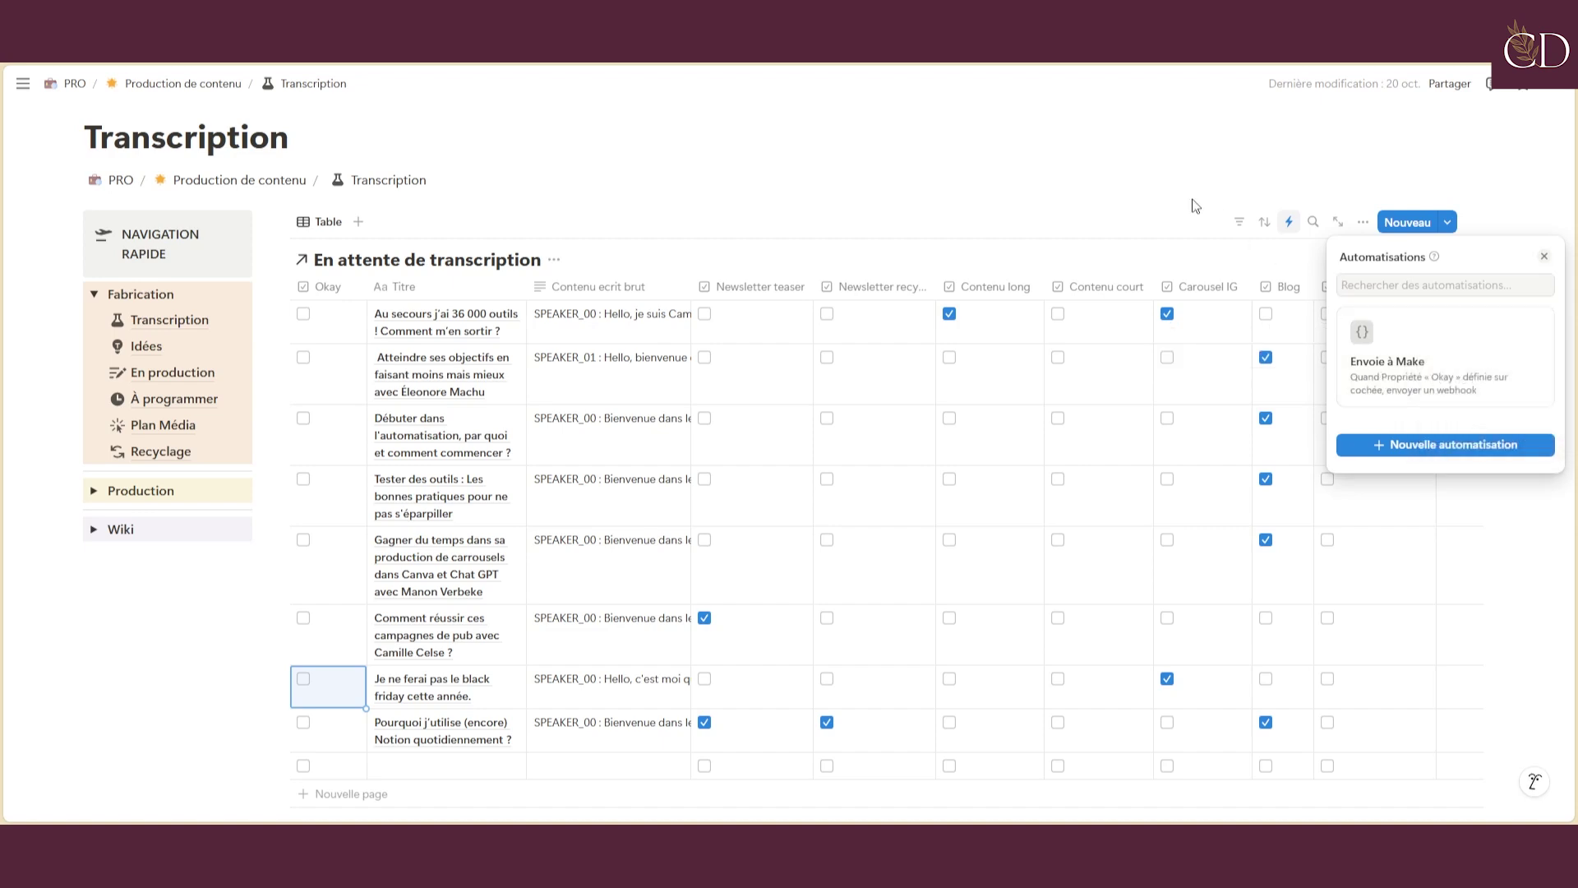
{"action": "left_click", "coordinate": [1171, 190]}
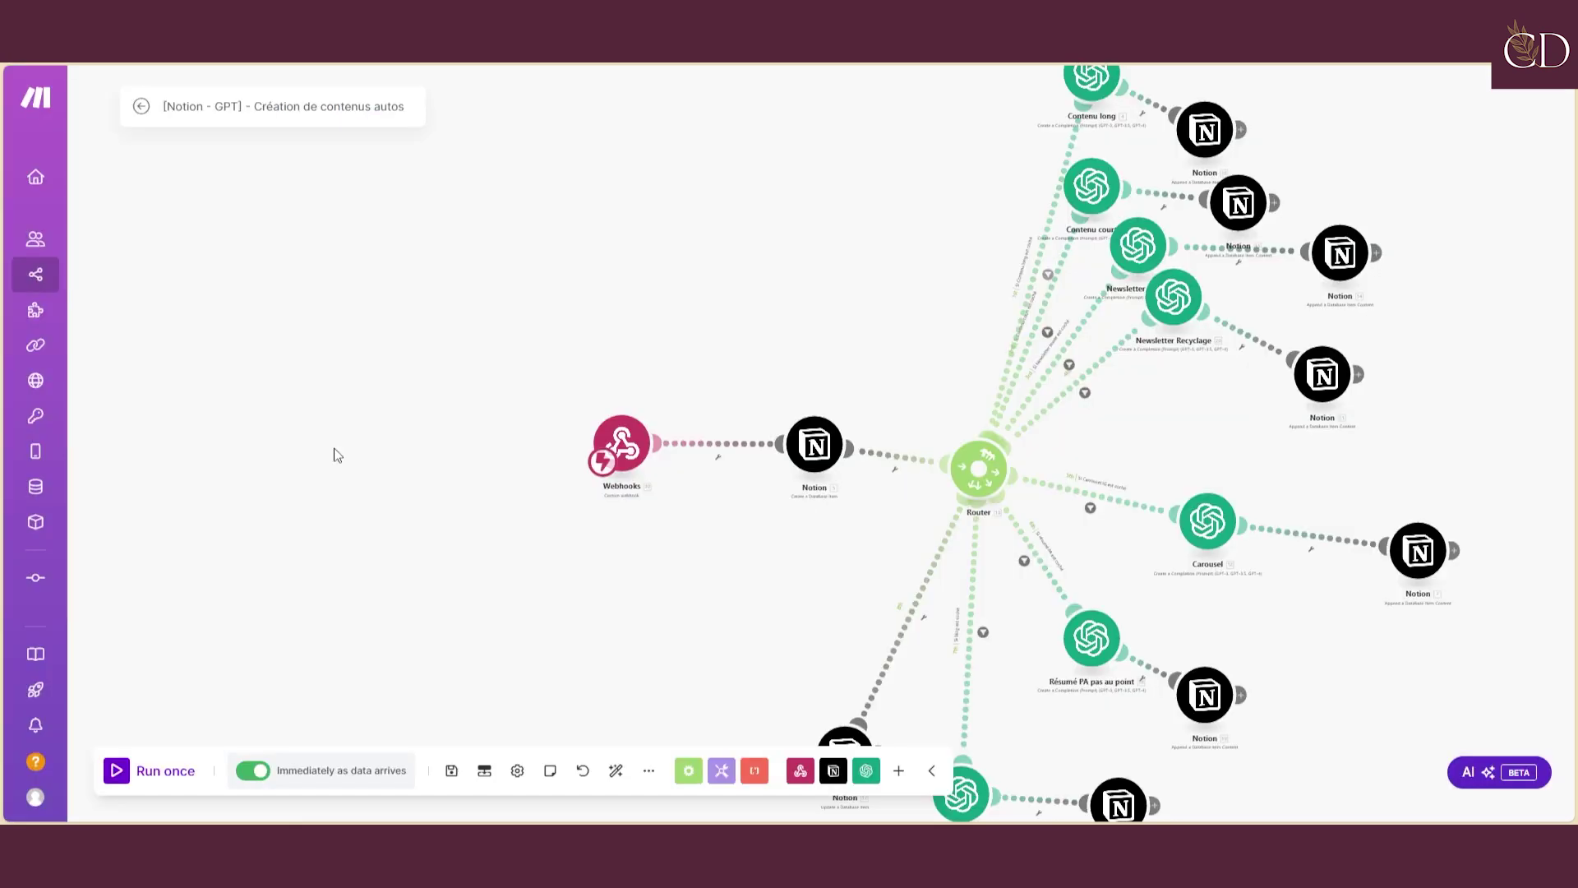
Run the Make scenario once, then tick Carousel IG, Newsletter recyclage and Okay on row 3
{"action": "left_click", "coordinate": [118, 773]}
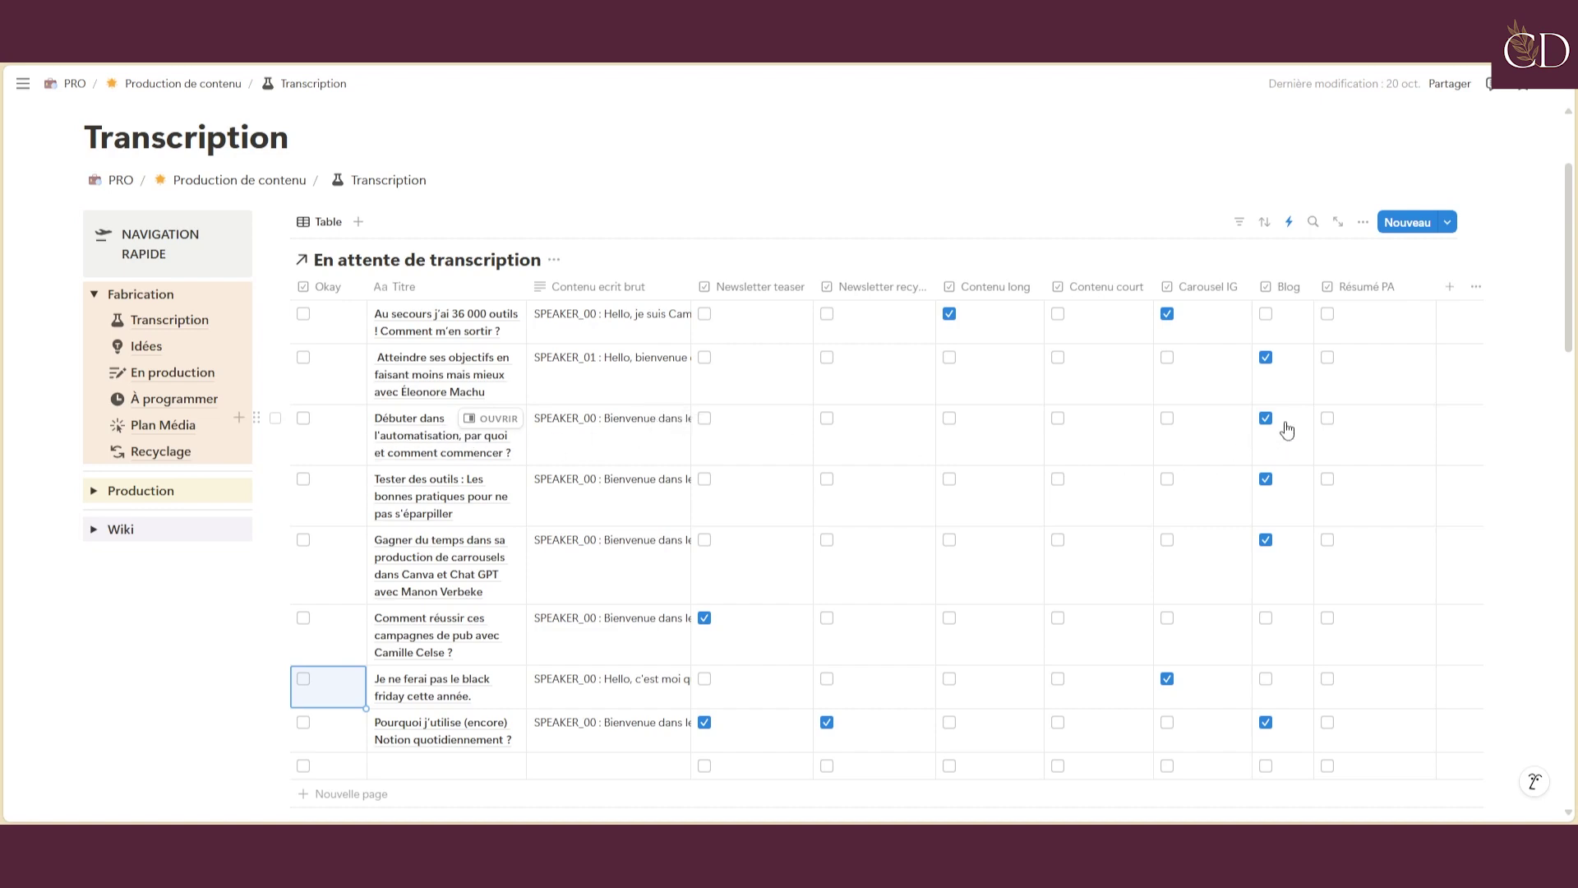
{"action": "left_click", "coordinate": [1169, 419]}
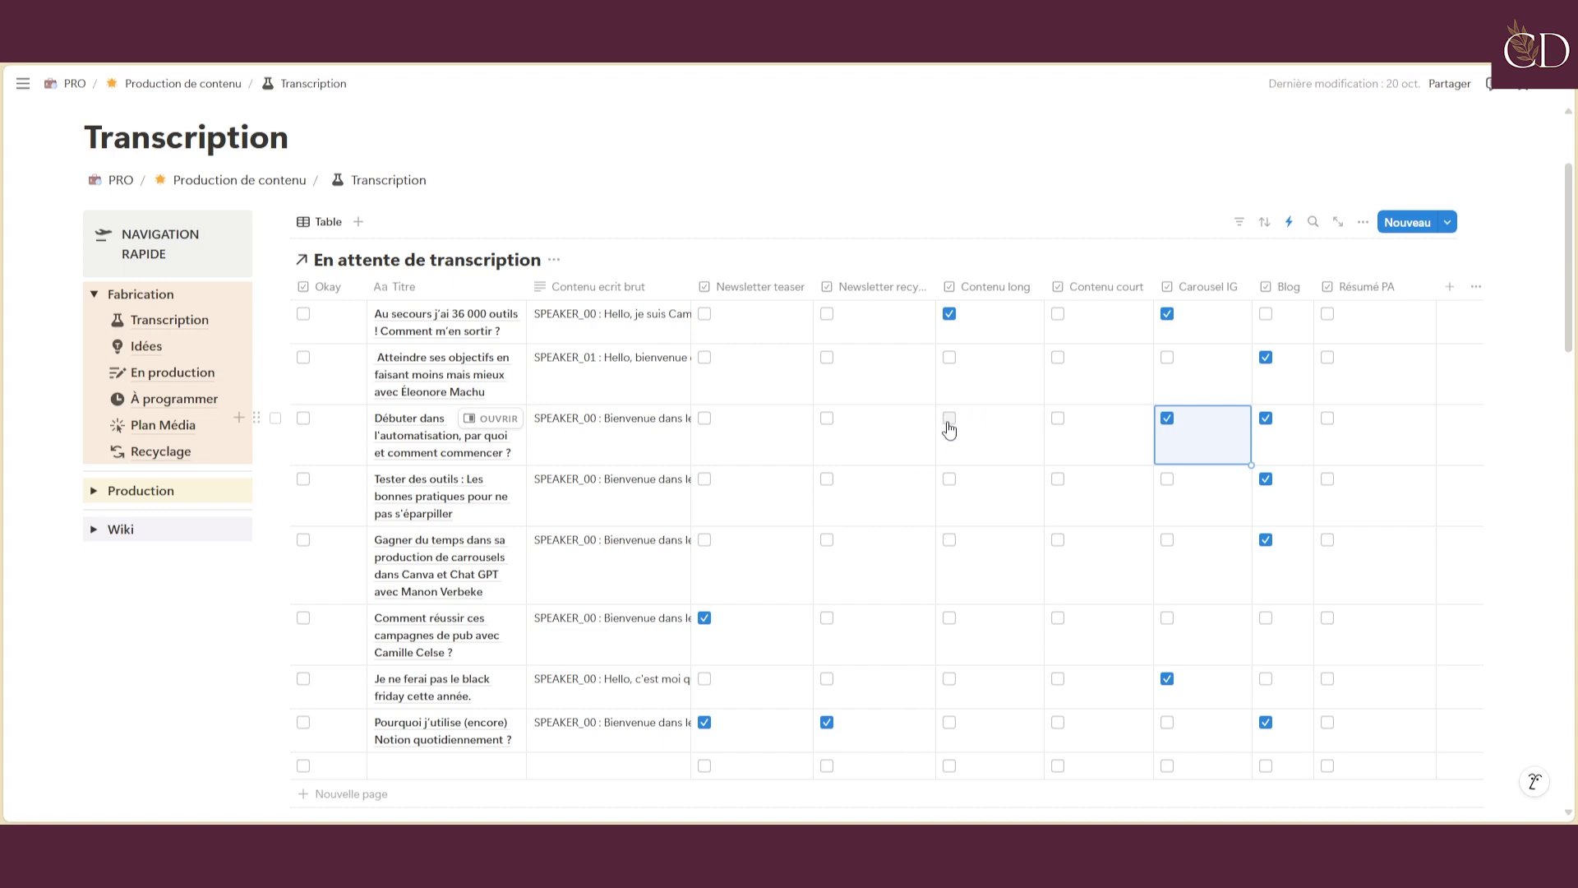
{"action": "left_click", "coordinate": [828, 420]}
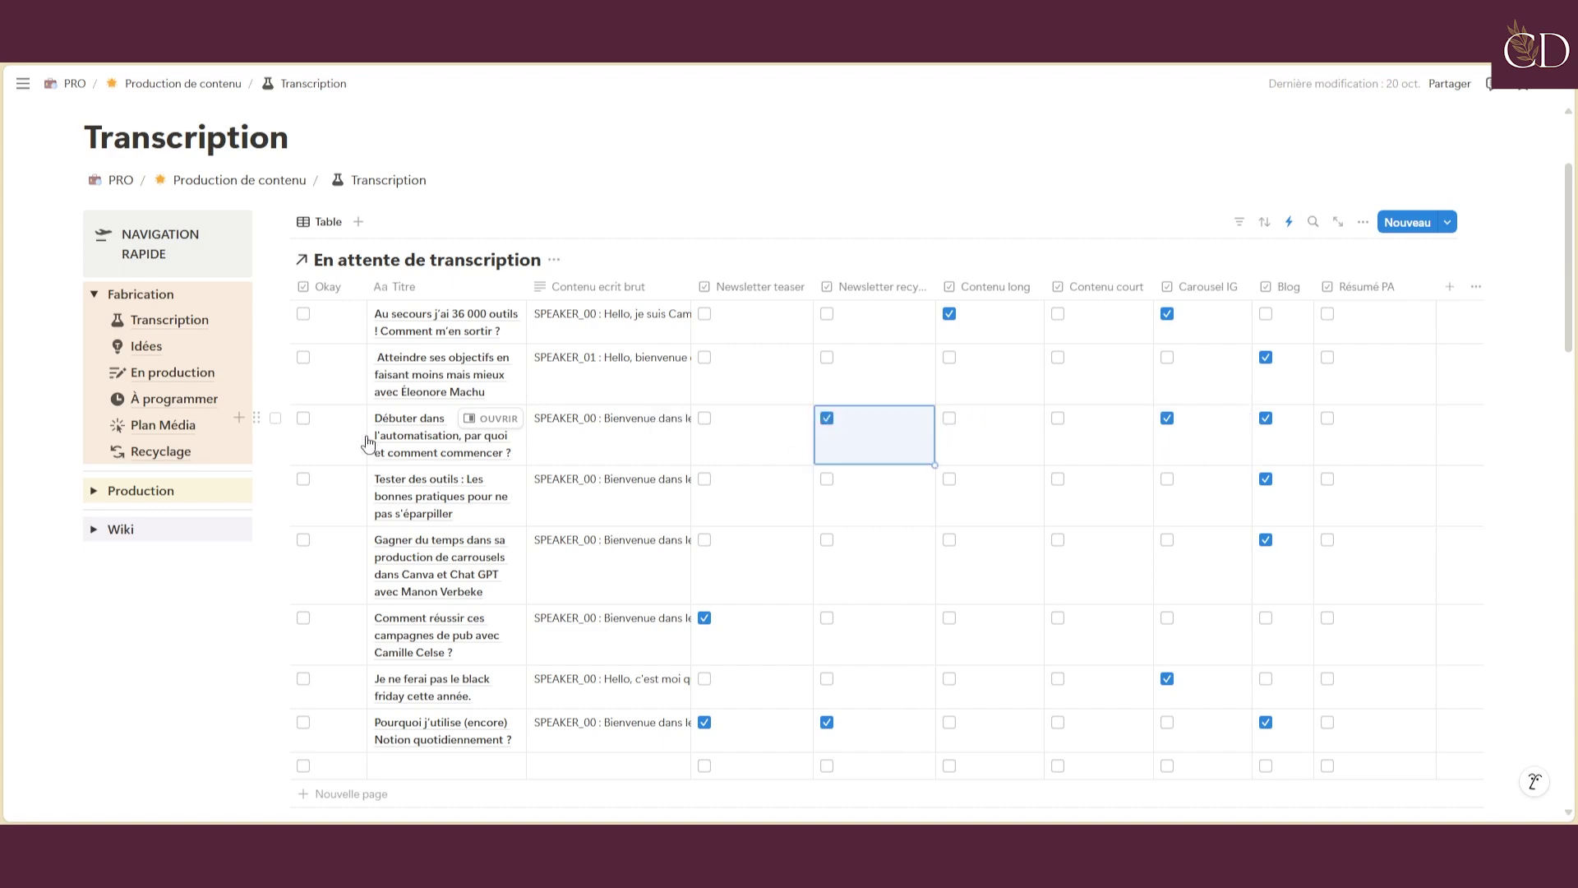
{"action": "left_click", "coordinate": [303, 420]}
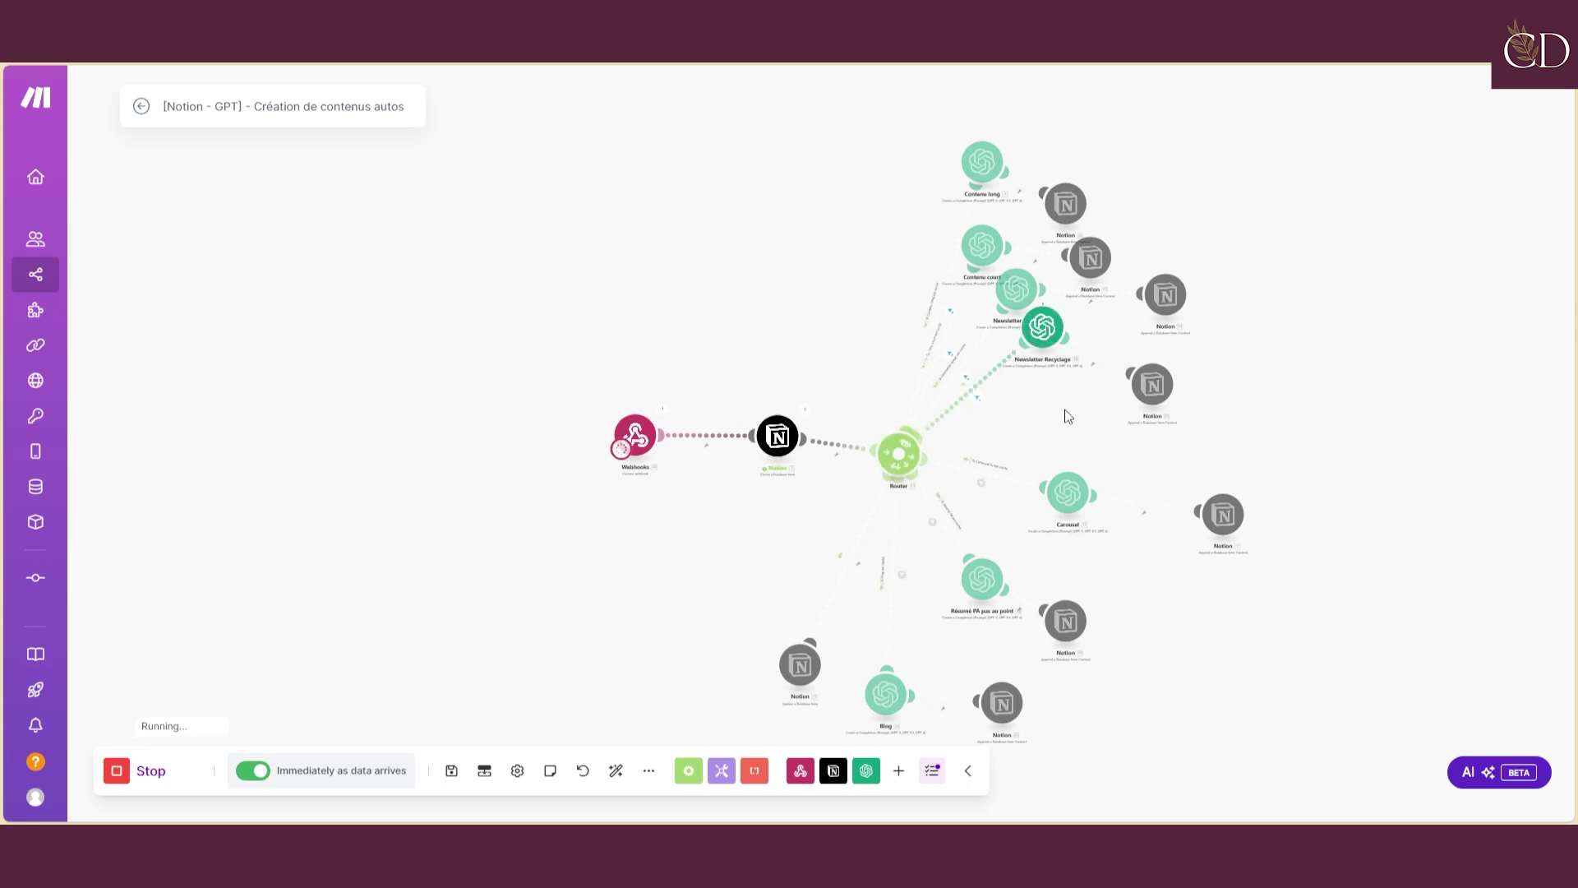
Open the newly generated content page and follow the scenario run through its lower branches
{"action": "scroll", "coordinate": [1068, 417], "scroll_direction": "up", "scroll_amount": 3}
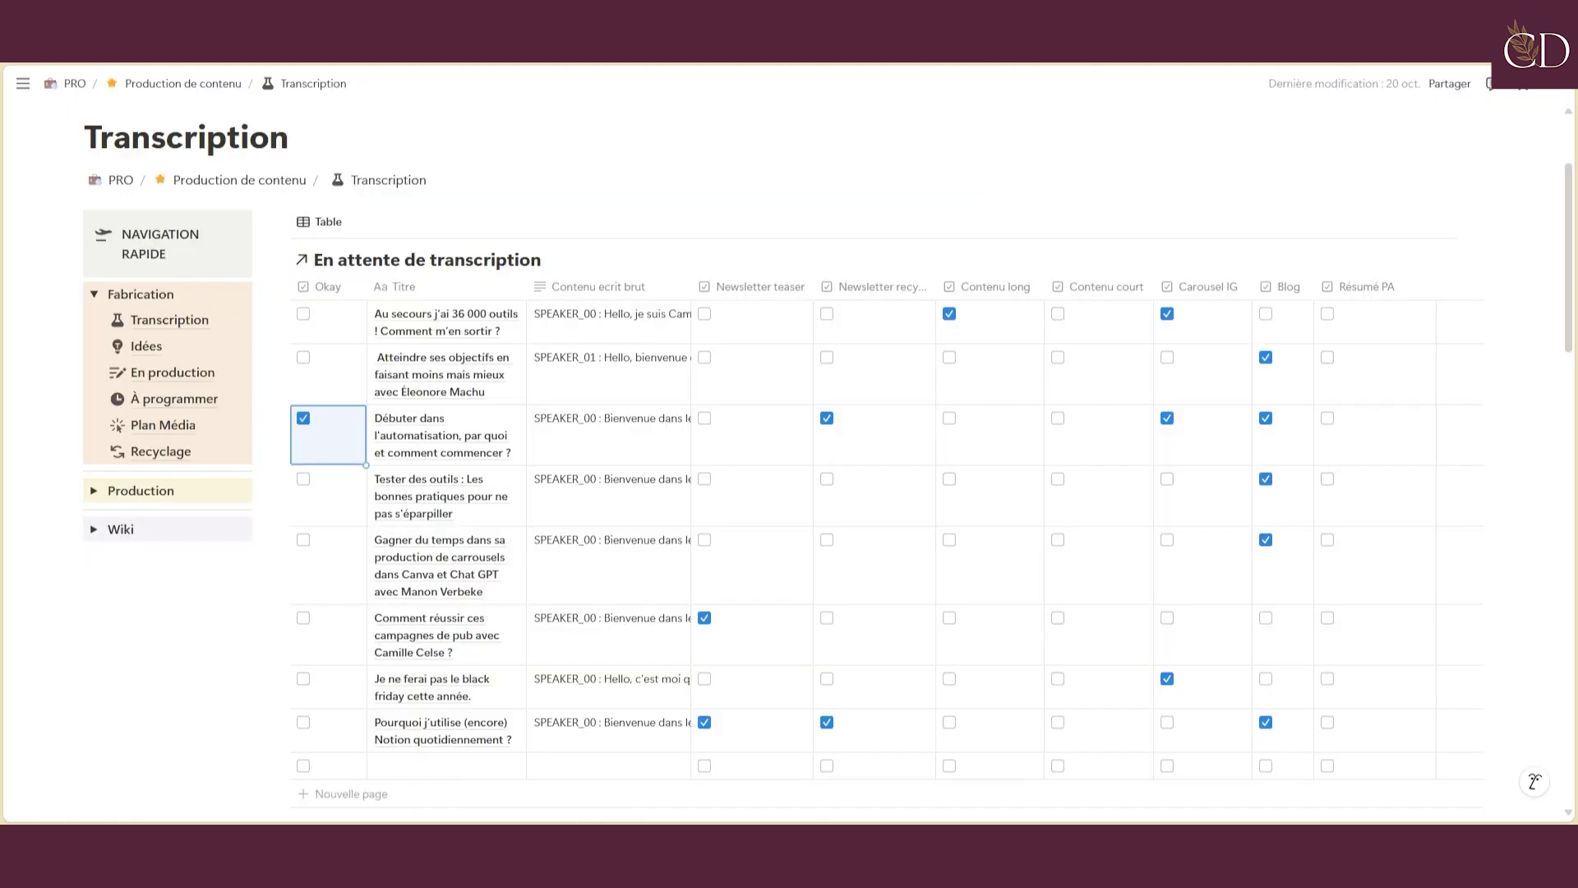
{"action": "scroll", "coordinate": [573, 444], "scroll_direction": "down", "scroll_amount": 10}
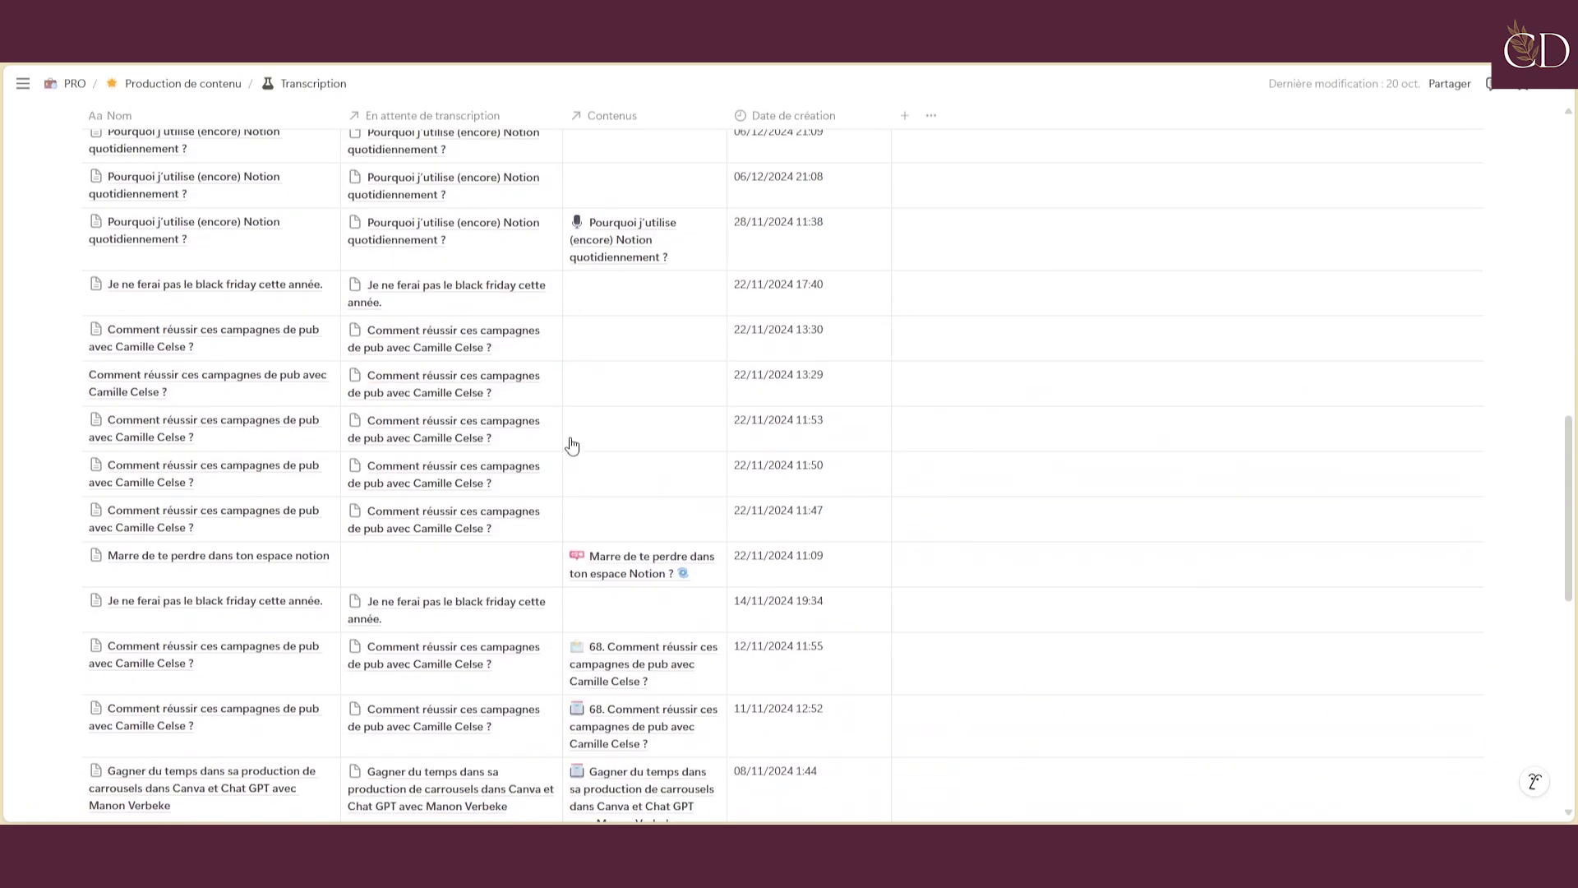
{"action": "scroll", "coordinate": [573, 445], "scroll_direction": "up", "scroll_amount": 4}
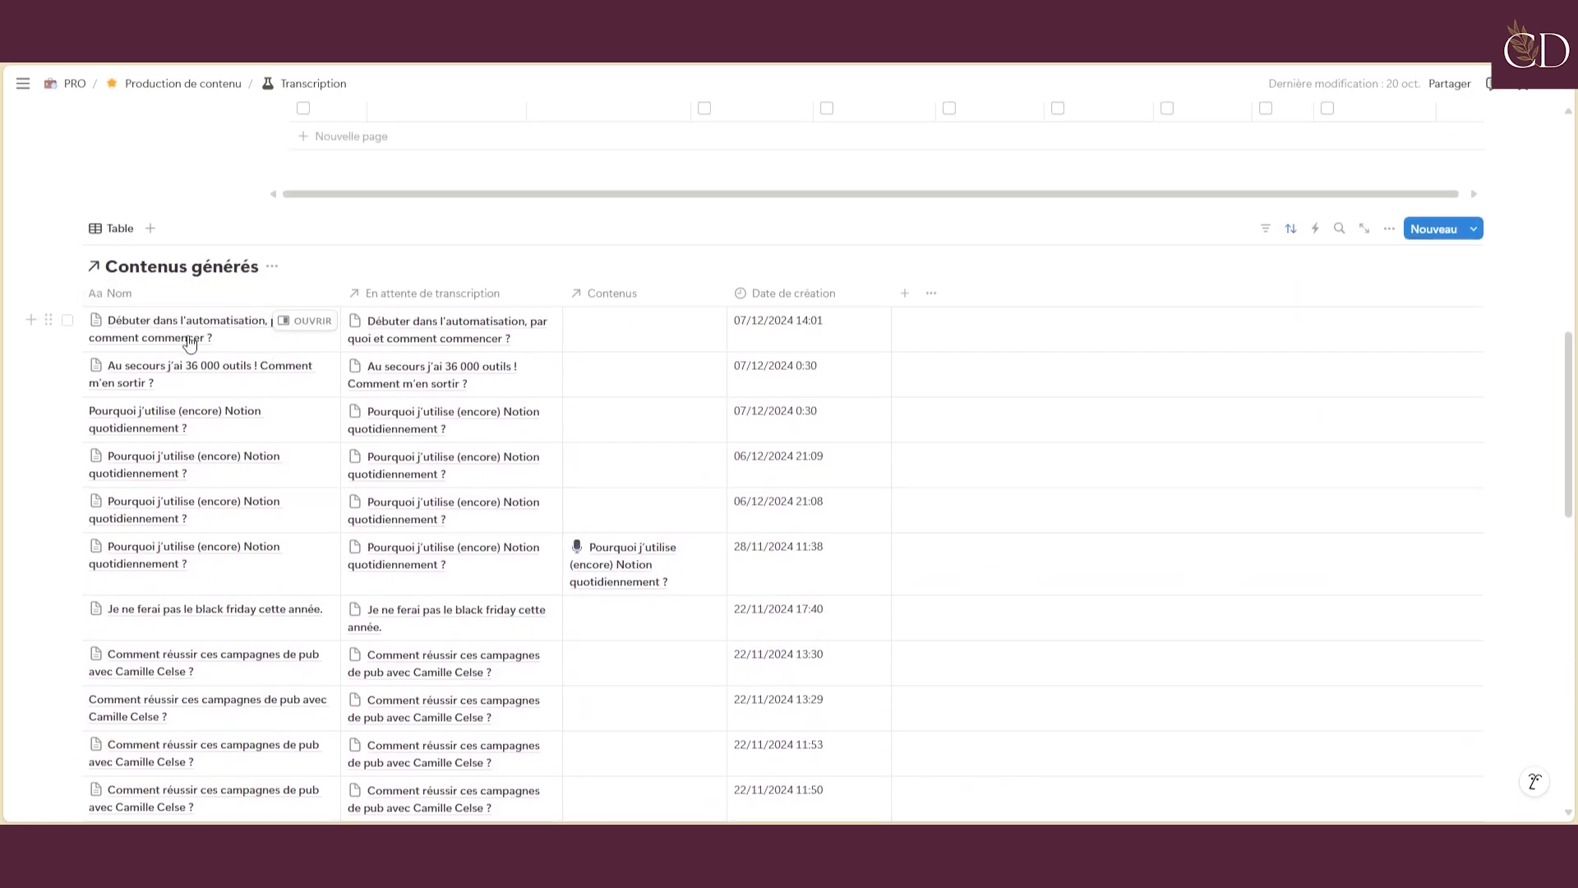
{"action": "left_click", "coordinate": [306, 320]}
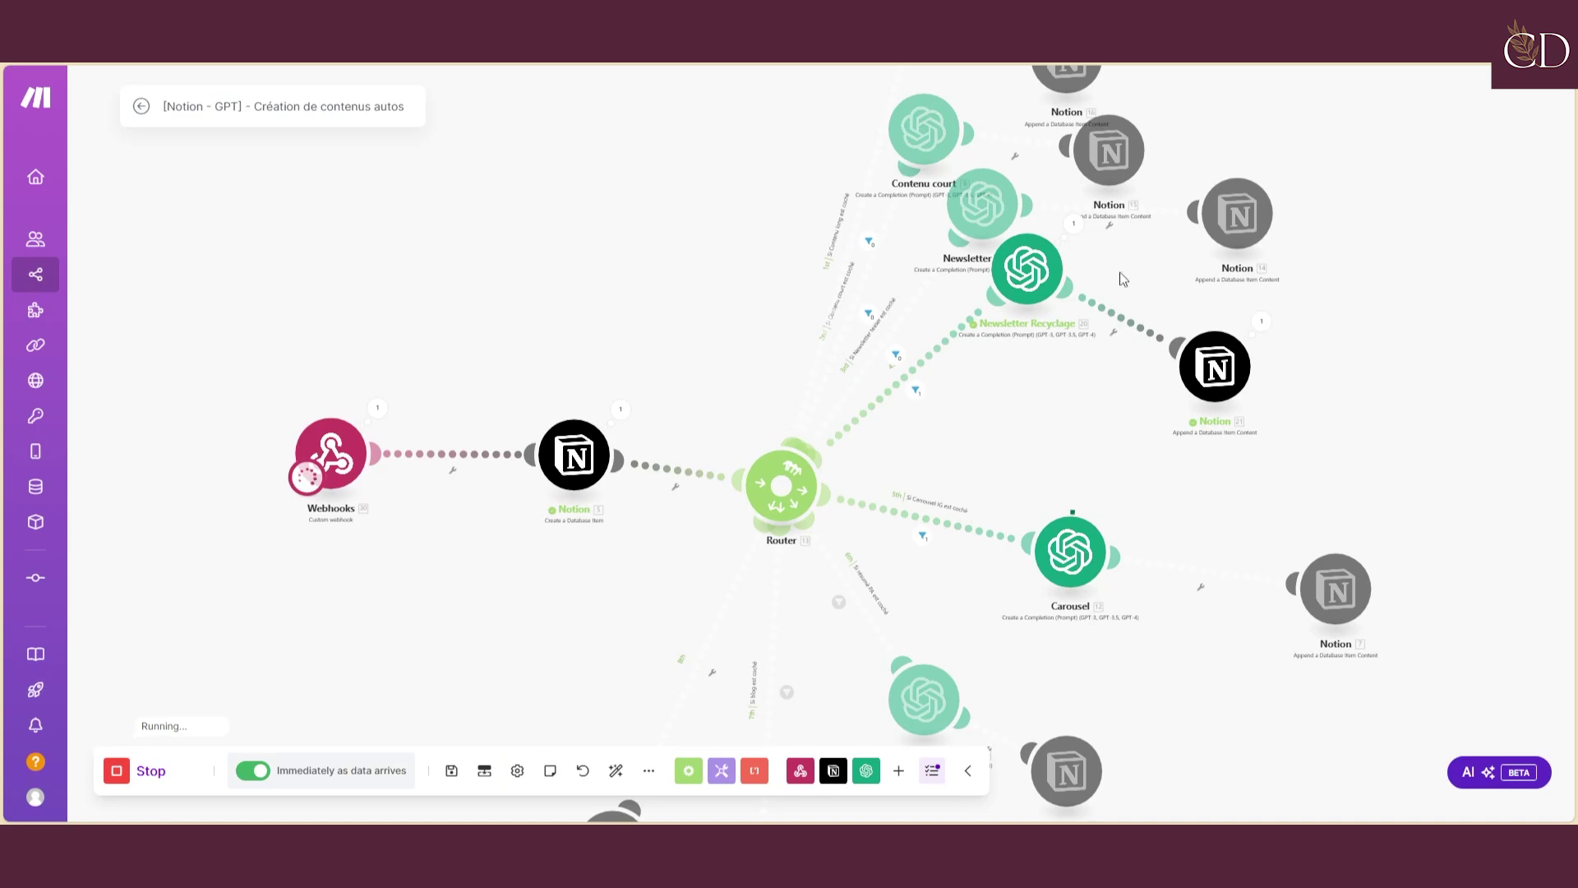
{"action": "scroll", "coordinate": [1168, 402], "scroll_direction": "down", "scroll_amount": 2}
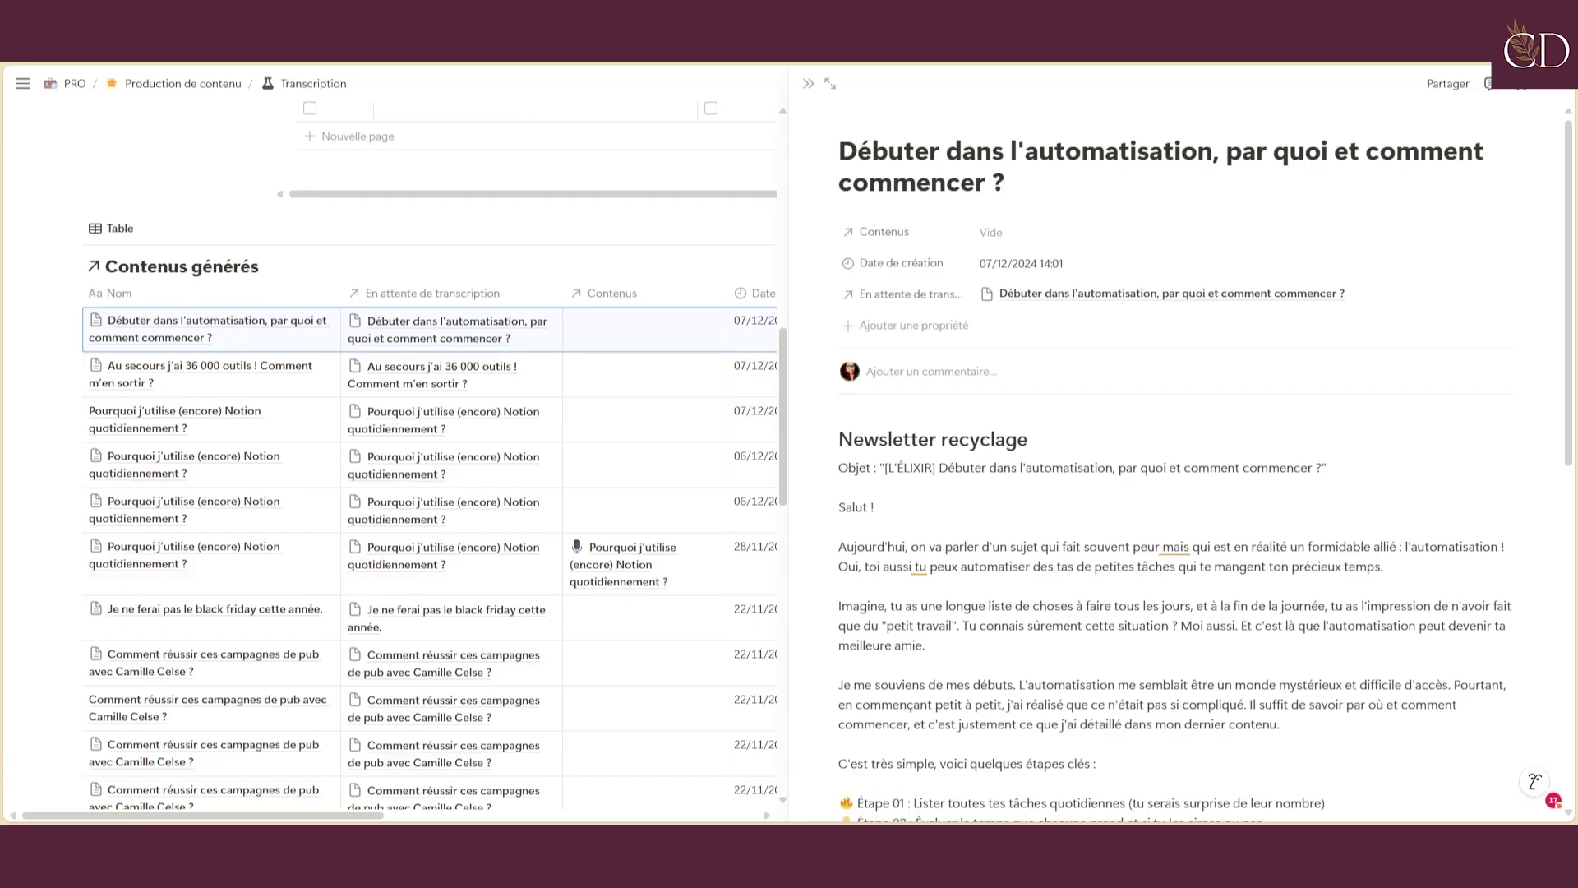
{"action": "scroll", "coordinate": [931, 479], "scroll_direction": "down", "scroll_amount": 7}
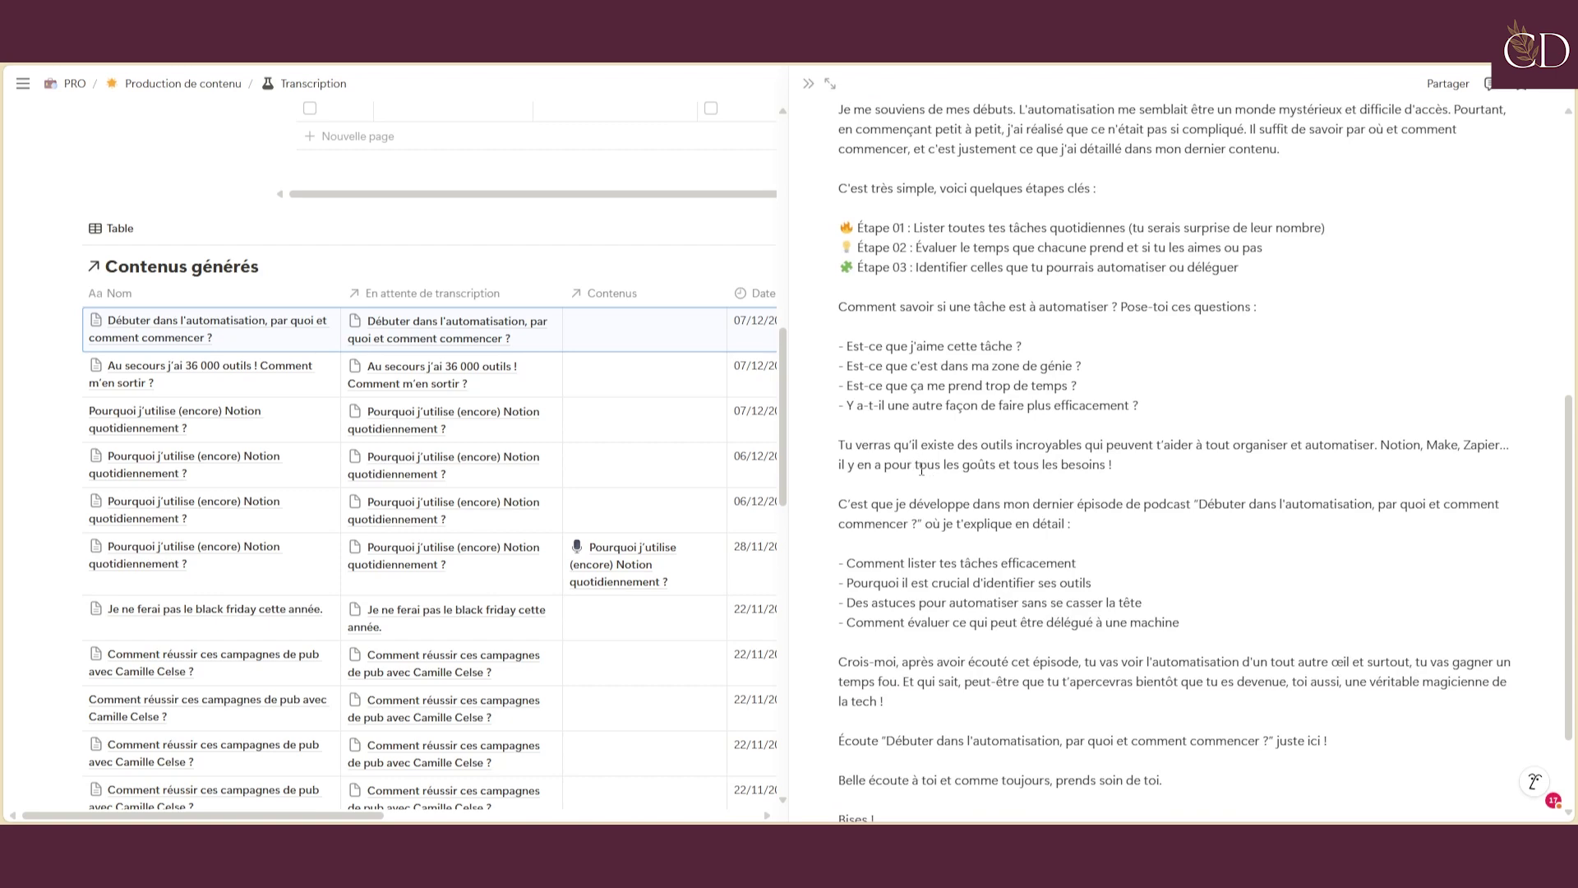
{"action": "scroll", "coordinate": [920, 470], "scroll_direction": "down", "scroll_amount": 2}
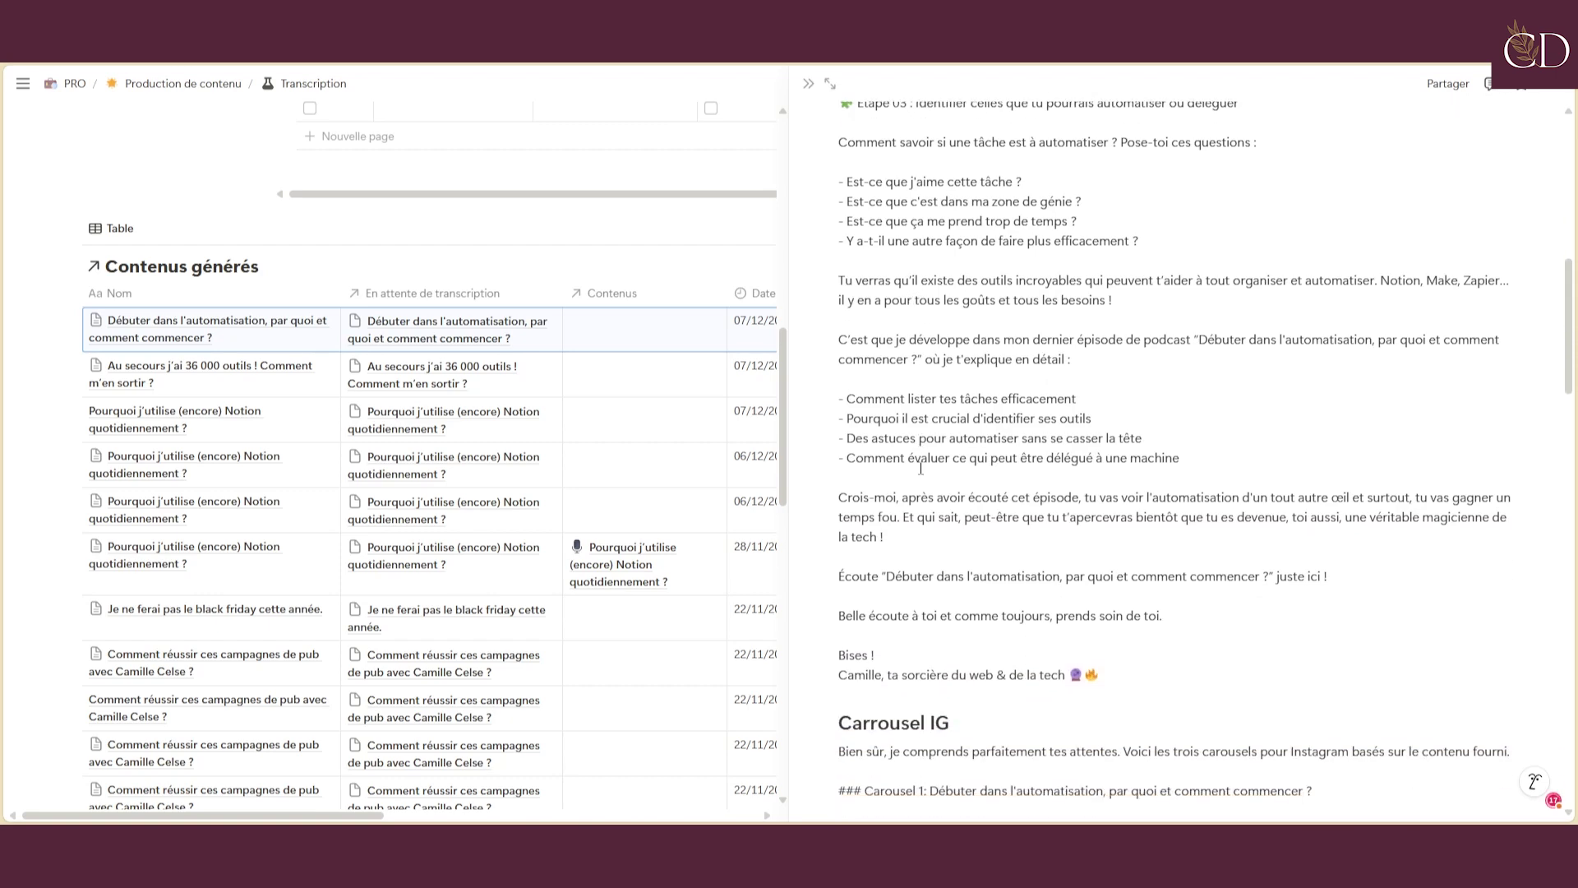
{"action": "scroll", "coordinate": [921, 469], "scroll_direction": "down", "scroll_amount": 4}
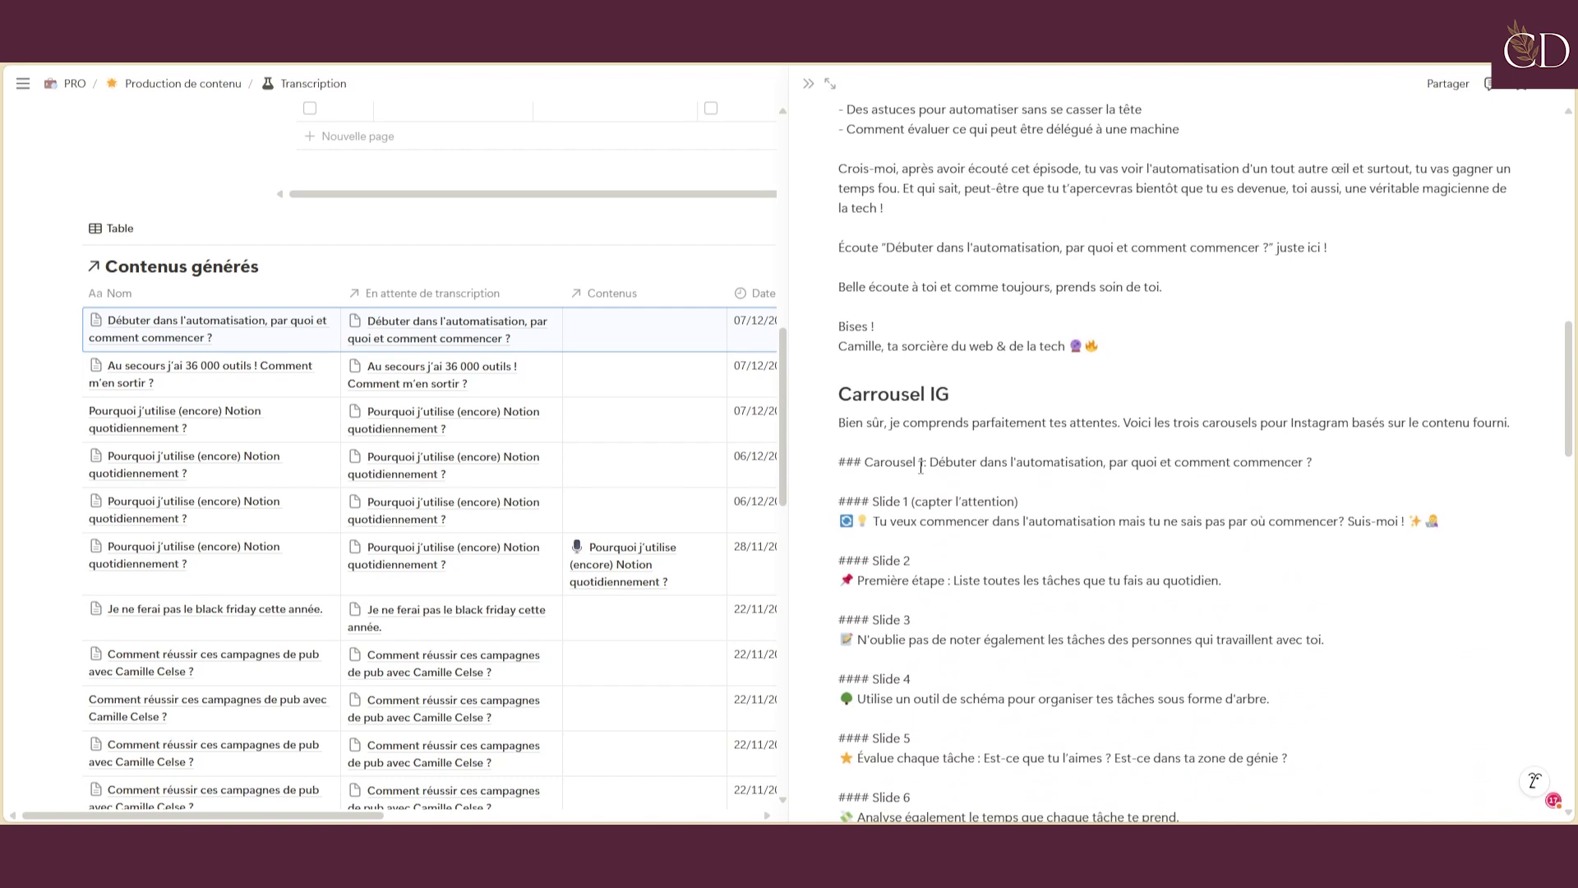
{"action": "left_click", "coordinate": [921, 465]}
{"action": "scroll", "coordinate": [921, 465], "scroll_direction": "down", "scroll_amount": 3}
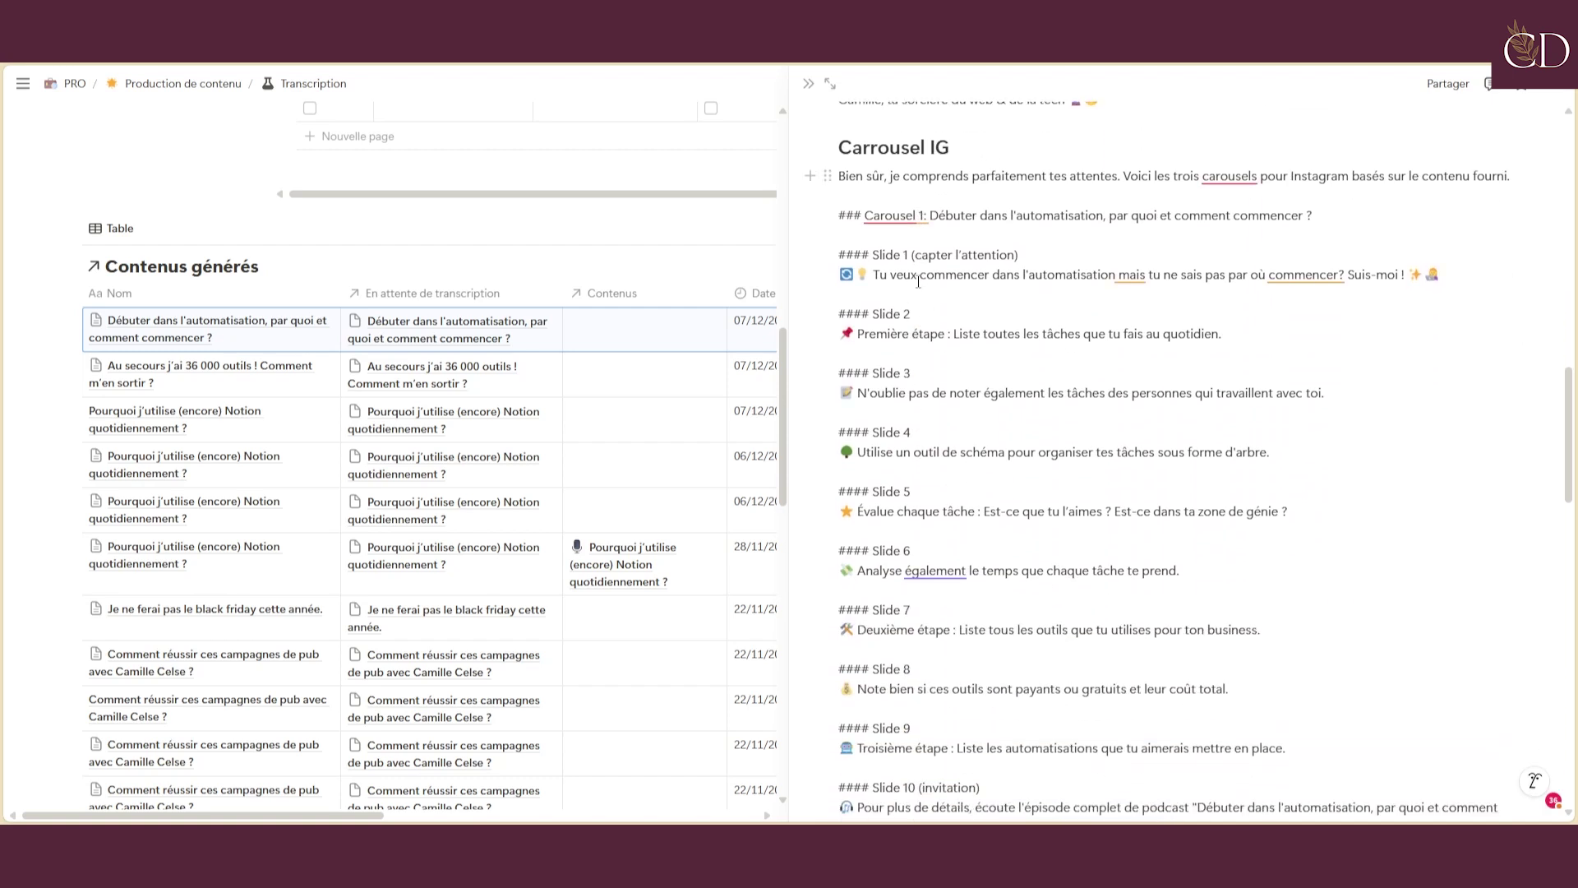
{"action": "scroll", "coordinate": [1008, 335], "scroll_direction": "down", "scroll_amount": 4}
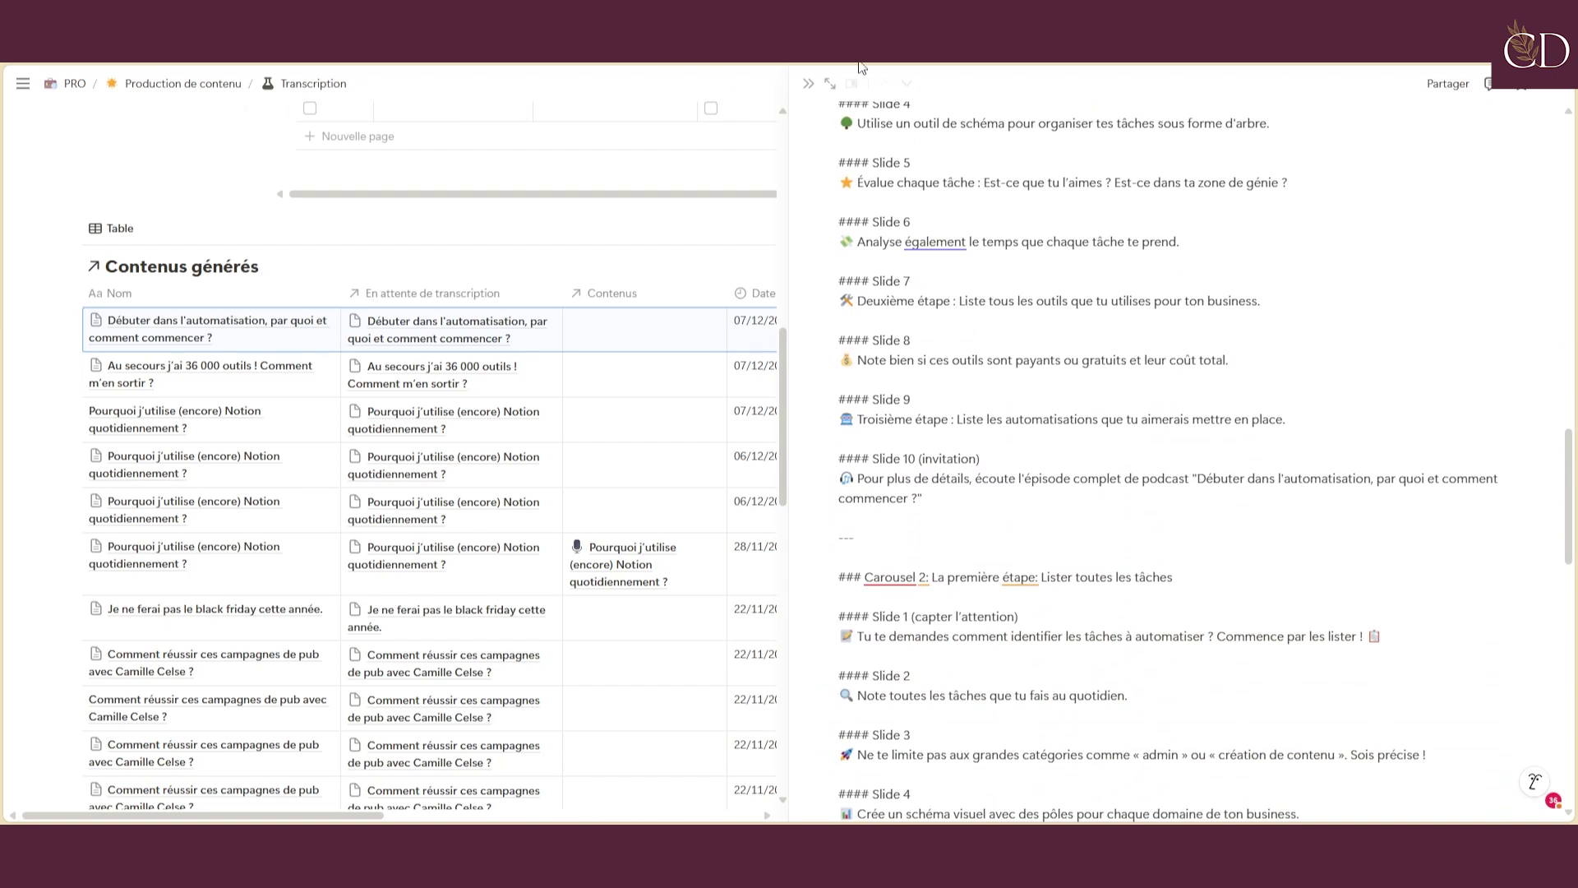
{"action": "scroll", "coordinate": [1069, 354], "scroll_direction": "down", "scroll_amount": 15}
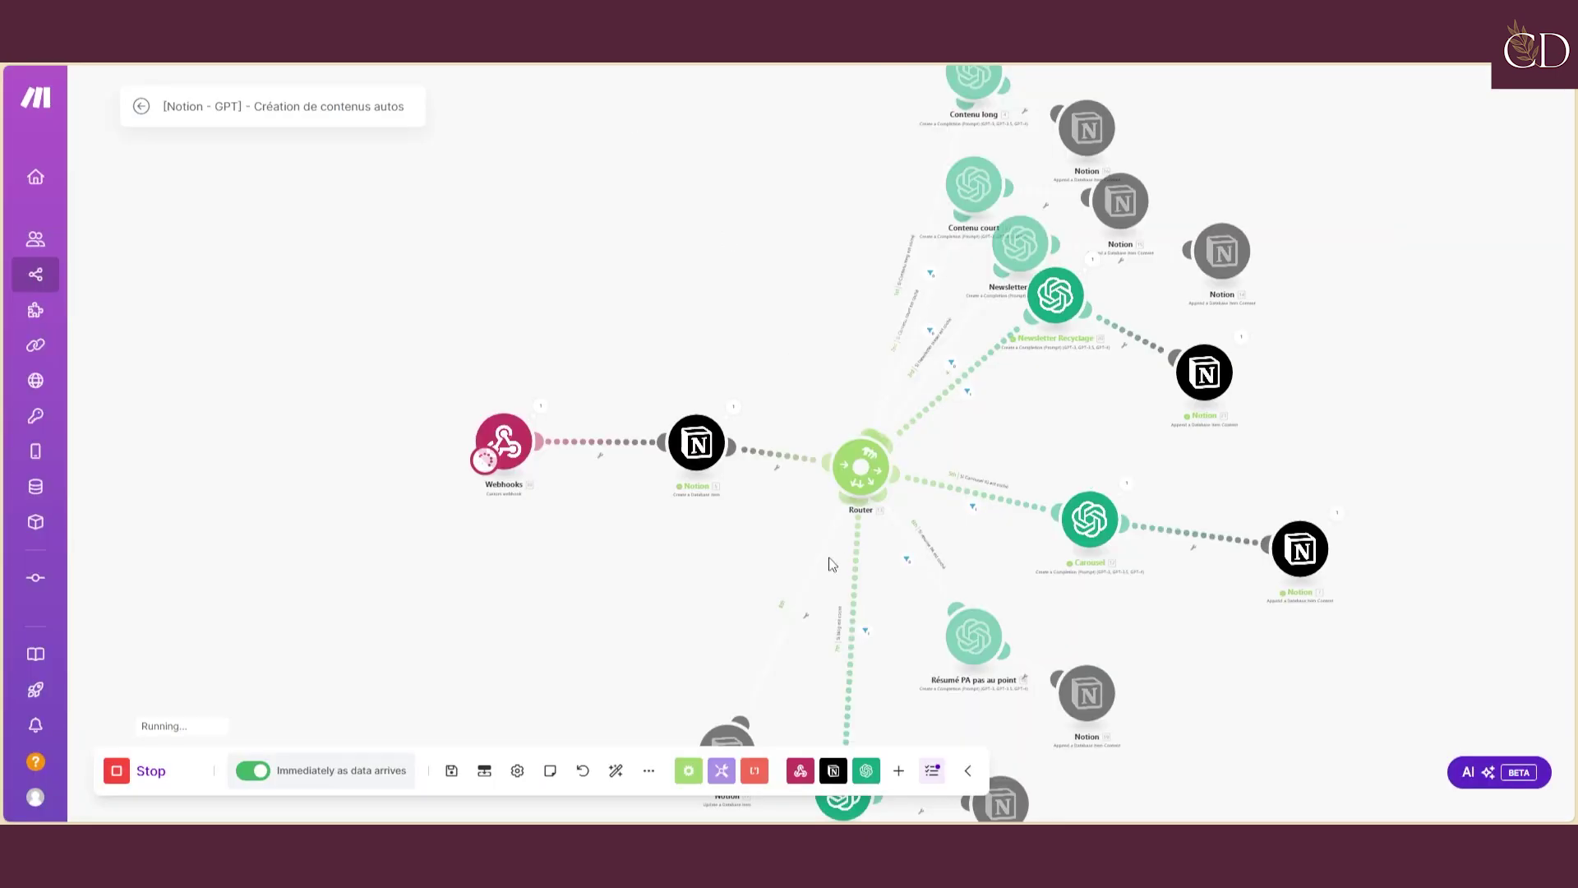
{"action": "scroll", "coordinate": [831, 565], "scroll_direction": "down", "scroll_amount": 3}
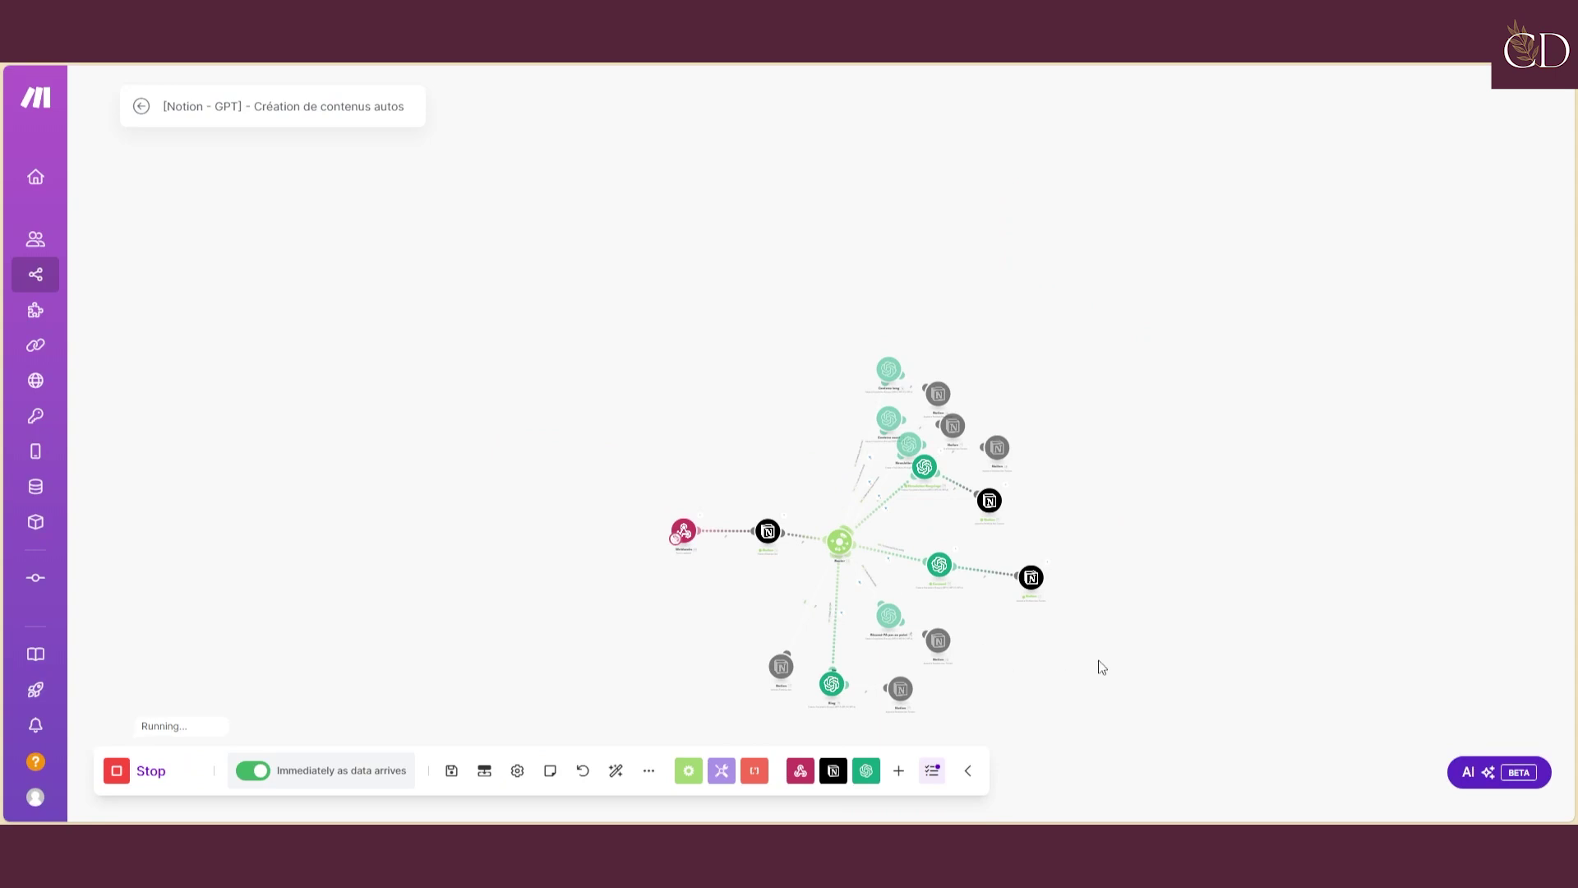
{"action": "left_click_drag", "start_coordinate": [1100, 662], "coordinate": [1093, 519]}
{"action": "scroll", "coordinate": [920, 566], "scroll_direction": "up", "scroll_amount": 5}
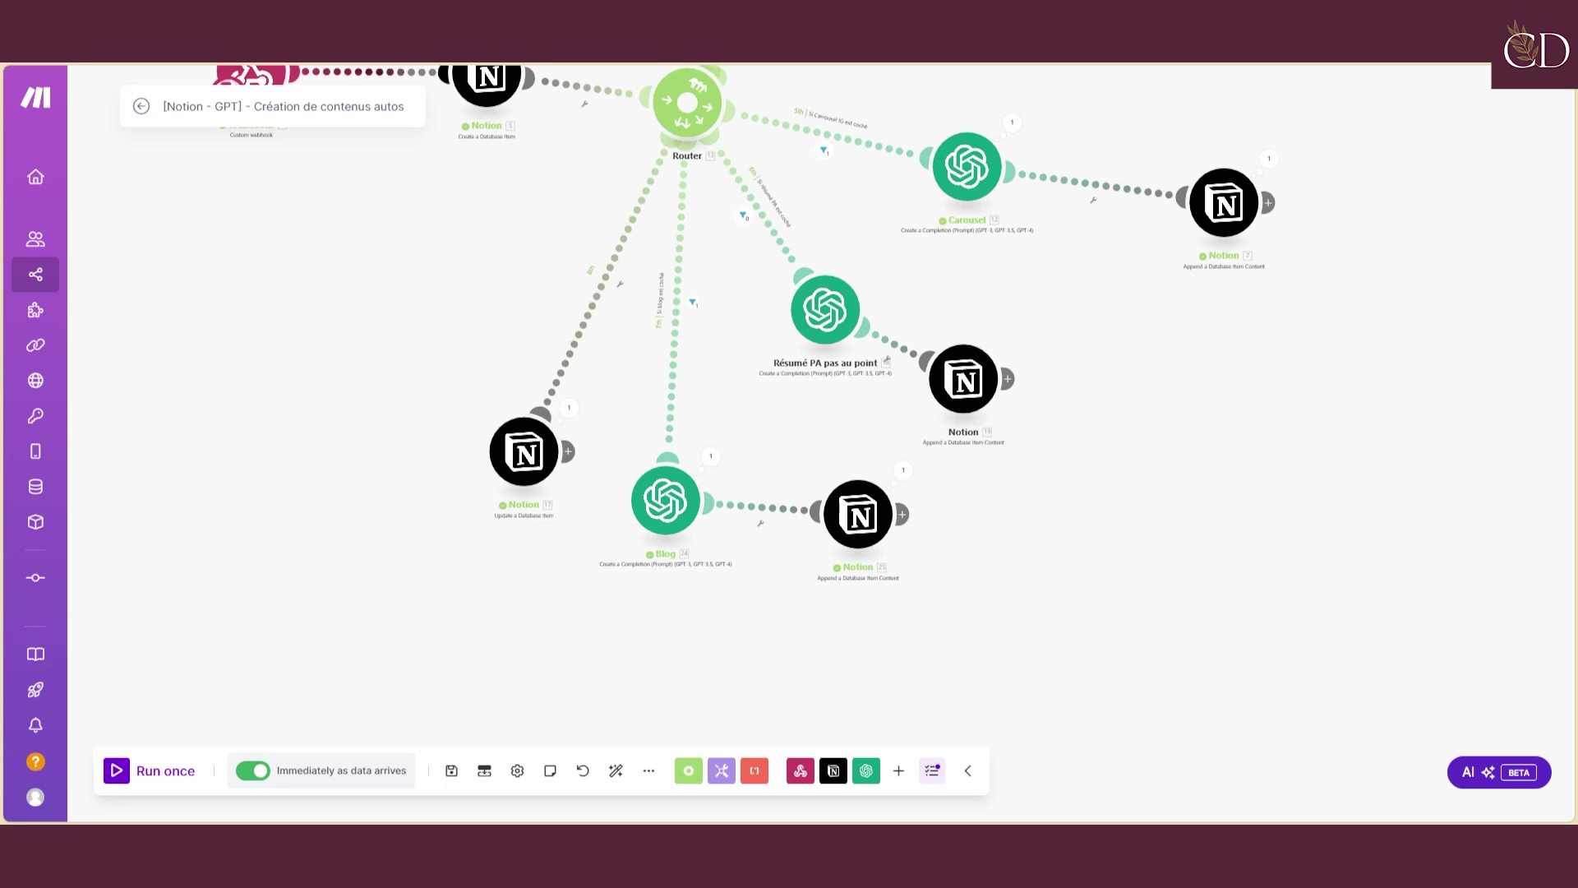
Back in Notion, scroll through the generated Instagram carousel slides and blog article
{"action": "key", "text": "alt+Tab"}
{"action": "scroll", "coordinate": [507, 445], "scroll_direction": "up", "scroll_amount": 5}
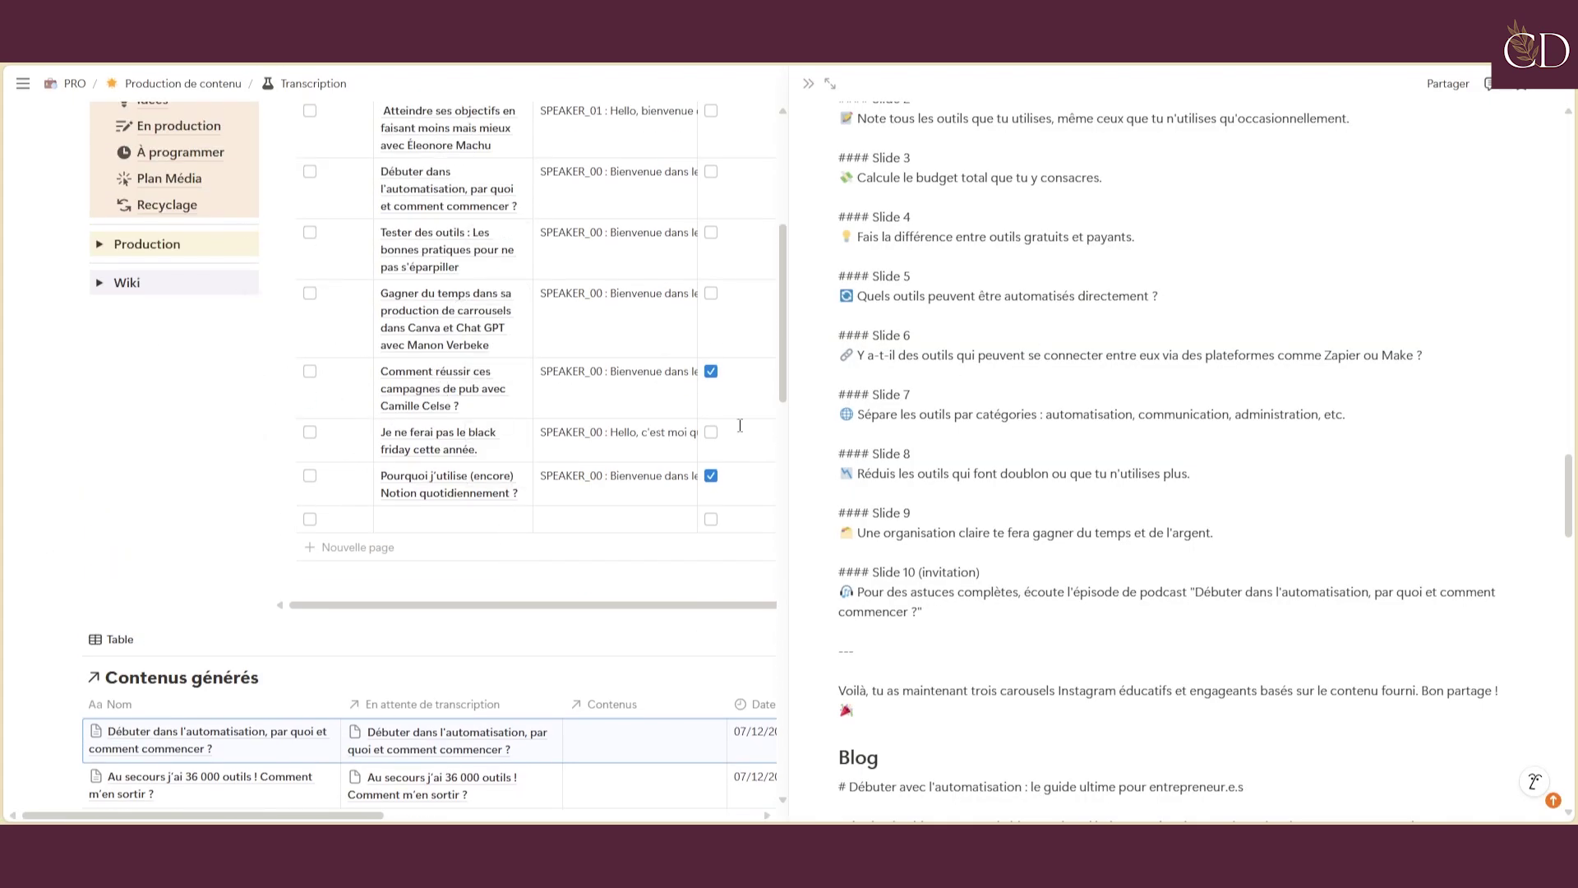
{"action": "scroll", "coordinate": [1131, 469], "scroll_direction": "down", "scroll_amount": 1}
{"action": "scroll", "coordinate": [1131, 469], "scroll_direction": "down", "scroll_amount": 5}
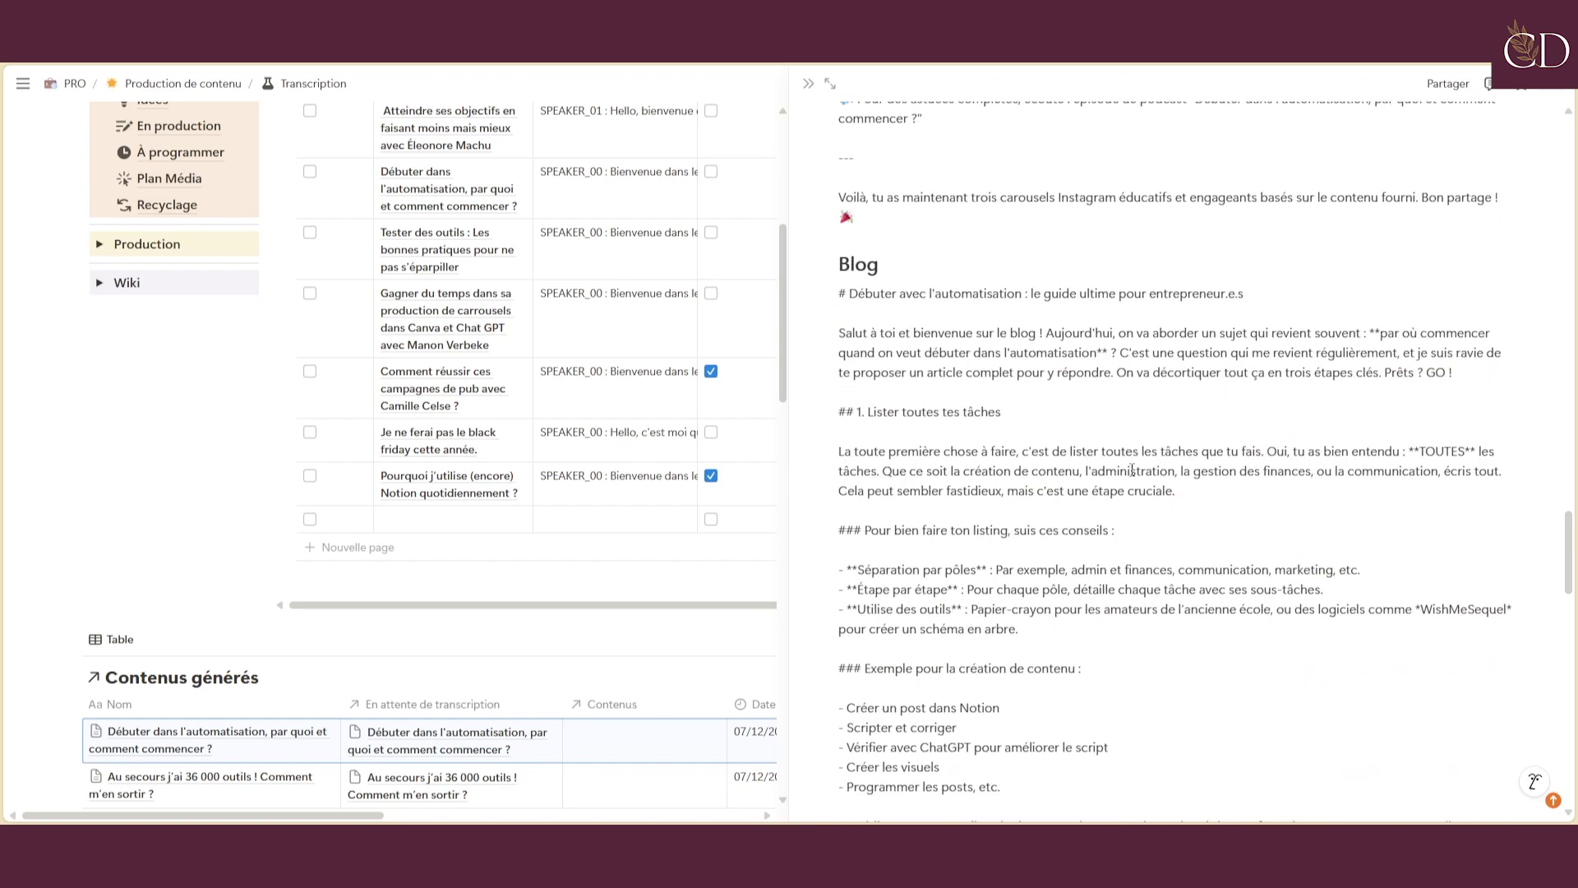
{"action": "scroll", "coordinate": [1131, 470], "scroll_direction": "down", "scroll_amount": 5}
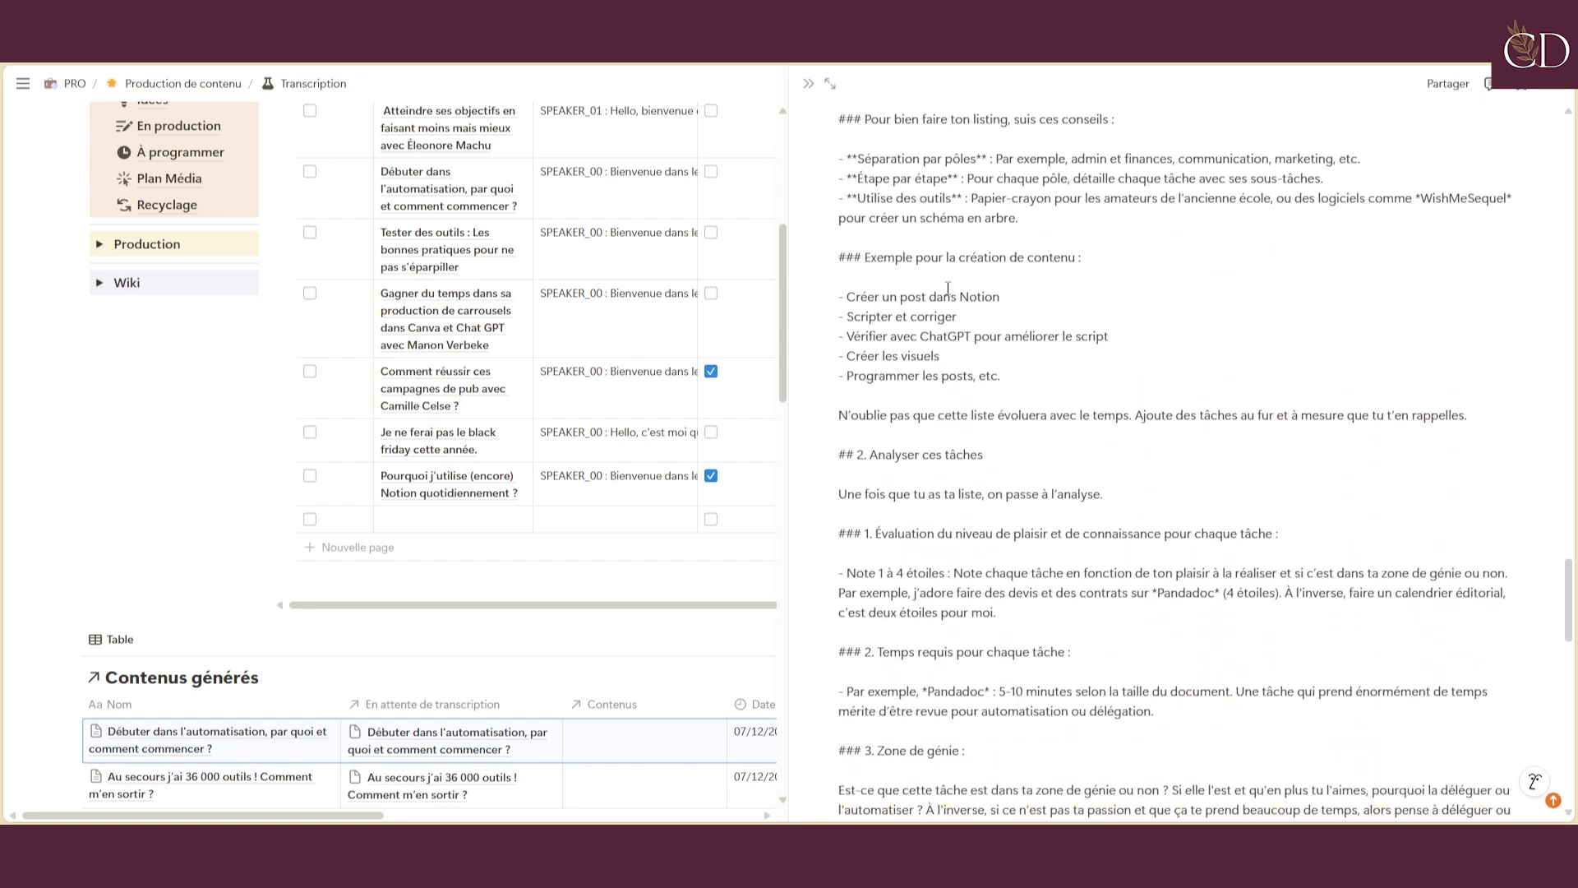
{"action": "scroll", "coordinate": [948, 287], "scroll_direction": "down", "scroll_amount": 1}
{"action": "scroll", "coordinate": [948, 287], "scroll_direction": "up", "scroll_amount": 1}
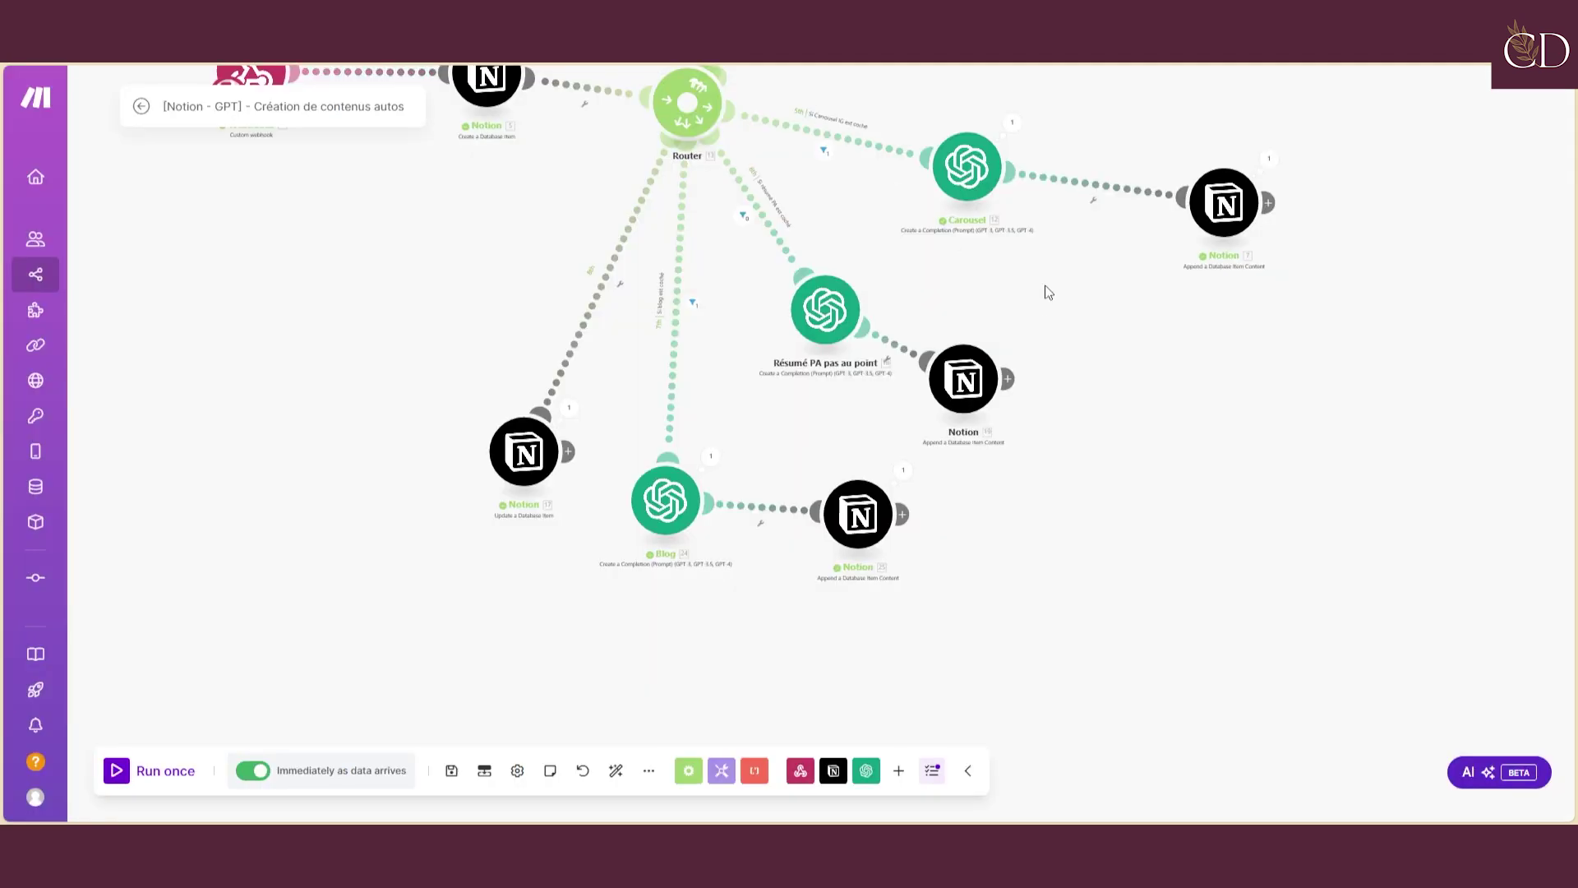
{"action": "left_click", "coordinate": [1082, 217]}
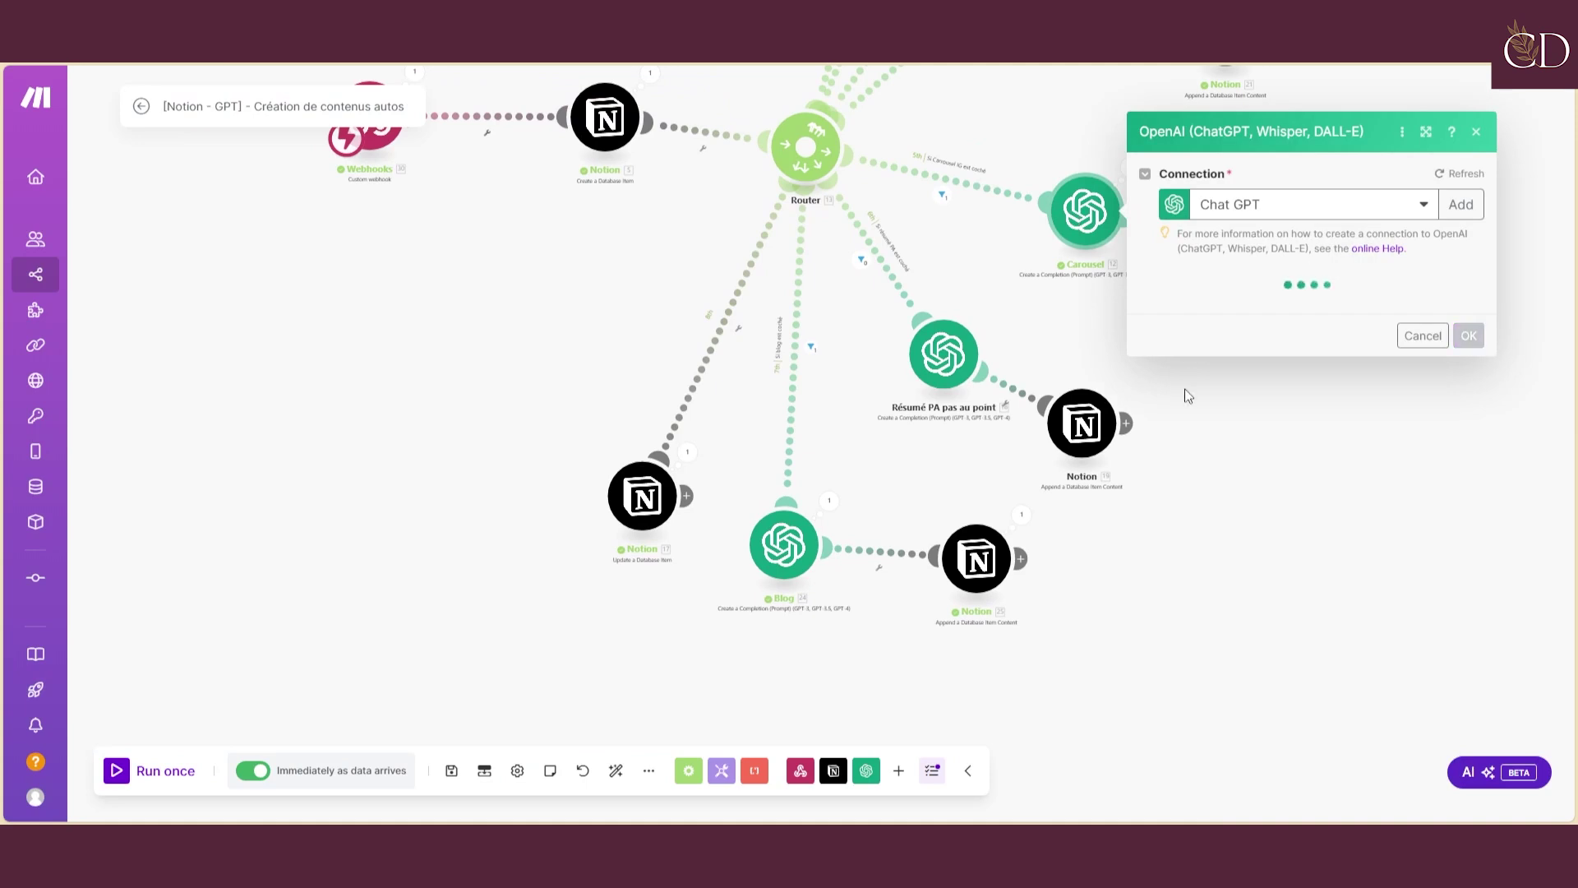
{"action": "scroll", "coordinate": [1235, 530], "scroll_direction": "down", "scroll_amount": 1}
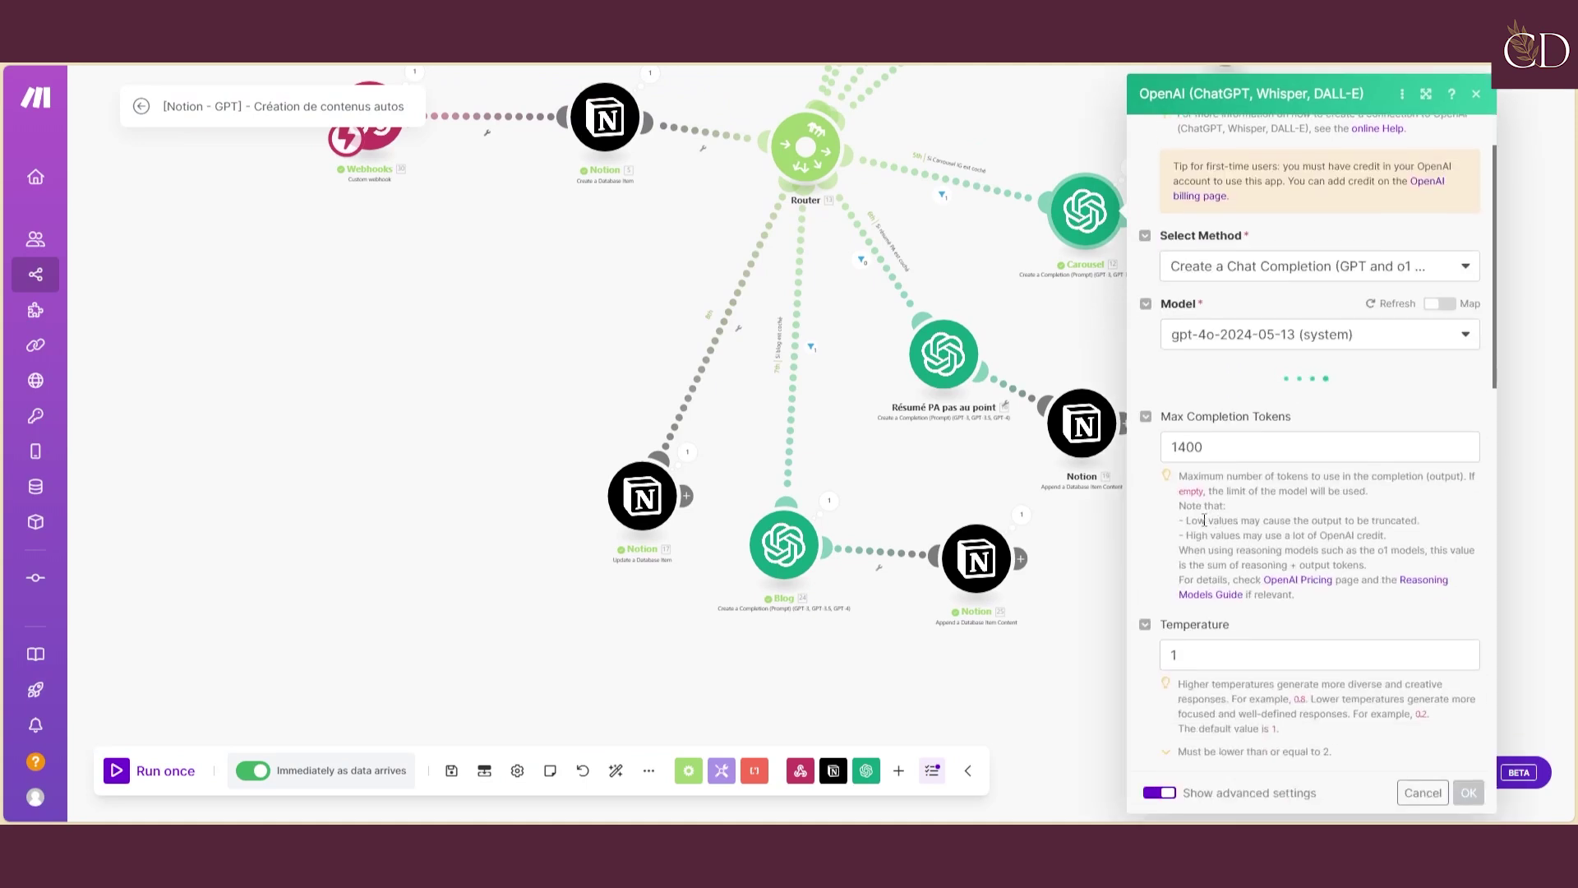
{"action": "scroll", "coordinate": [1322, 567], "scroll_direction": "down", "scroll_amount": 5}
{"action": "scroll", "coordinate": [1322, 568], "scroll_direction": "down", "scroll_amount": 3}
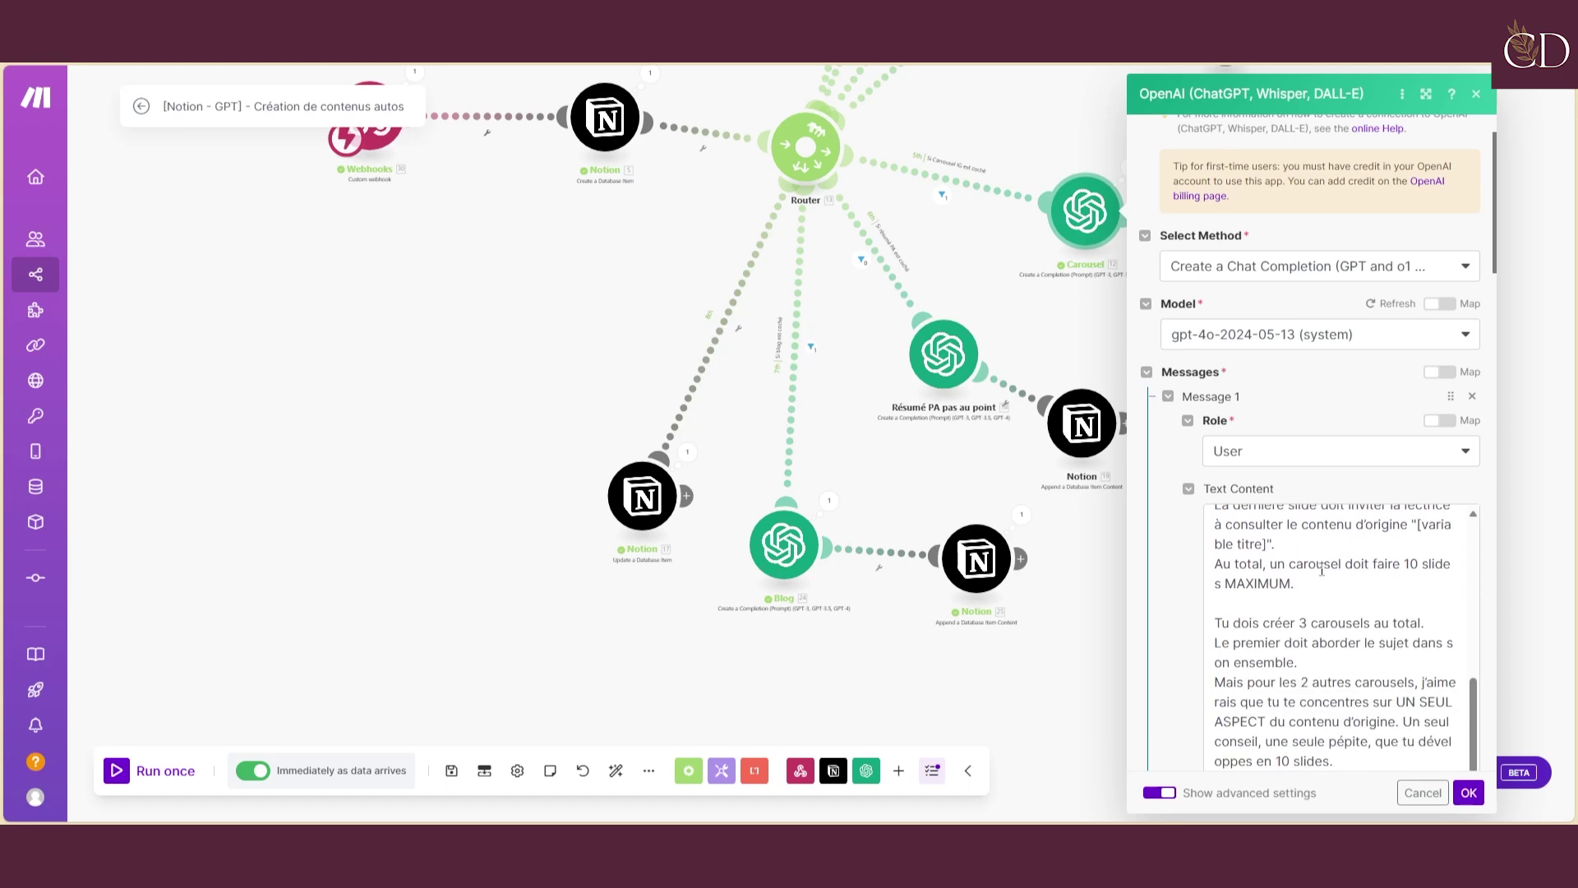
{"action": "left_click", "coordinate": [512, 332]}
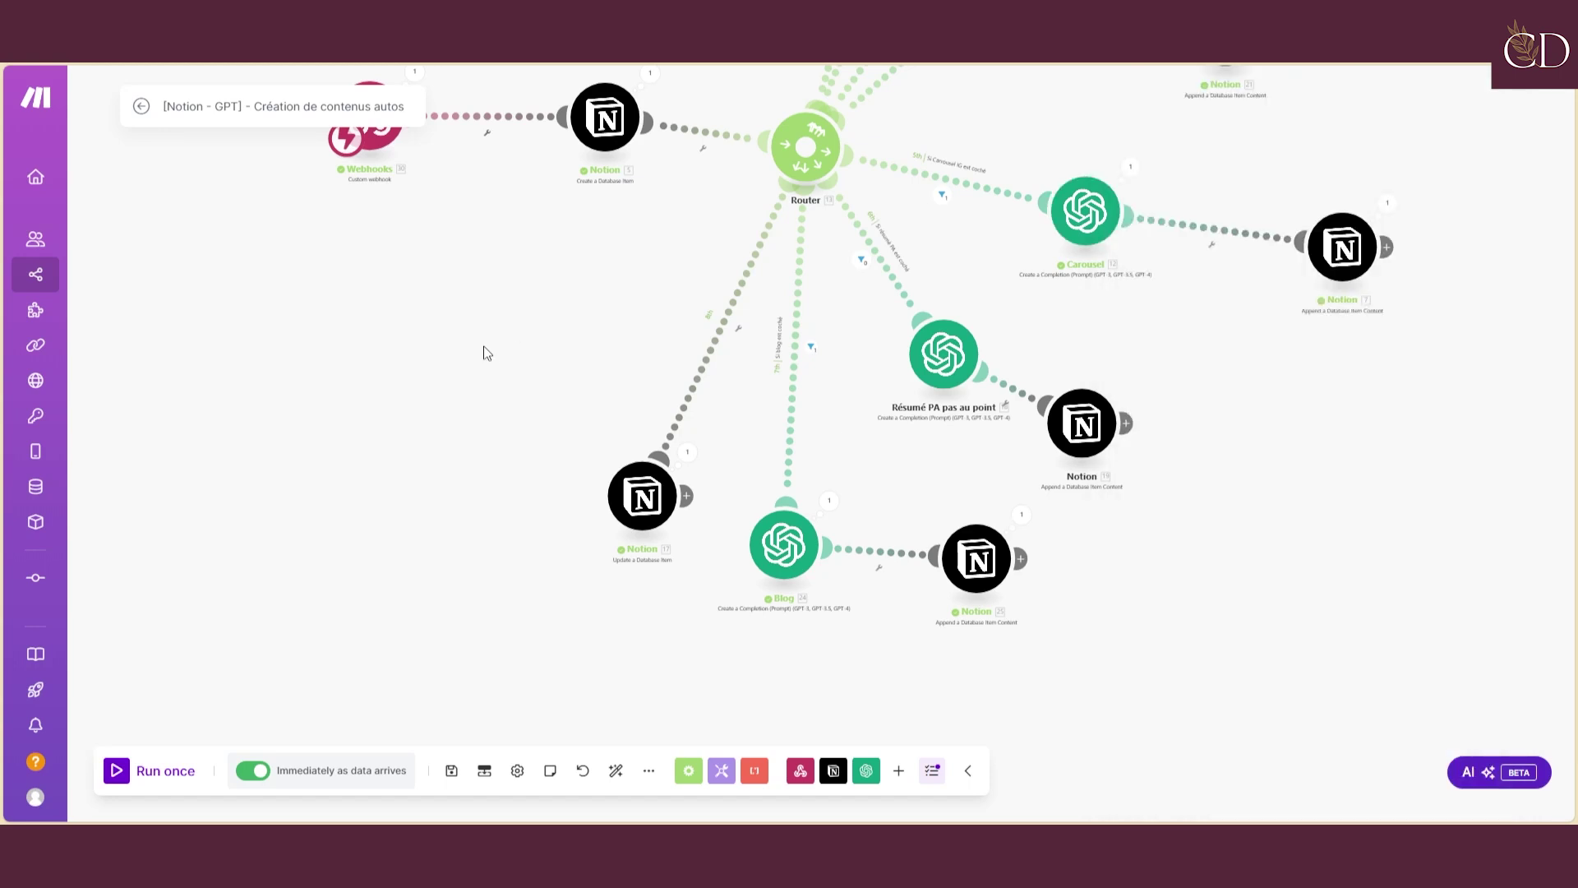
{"action": "scroll", "coordinate": [482, 440], "scroll_direction": "down", "scroll_amount": 4}
{"action": "left_click_drag", "start_coordinate": [469, 440], "coordinate": [527, 542]}
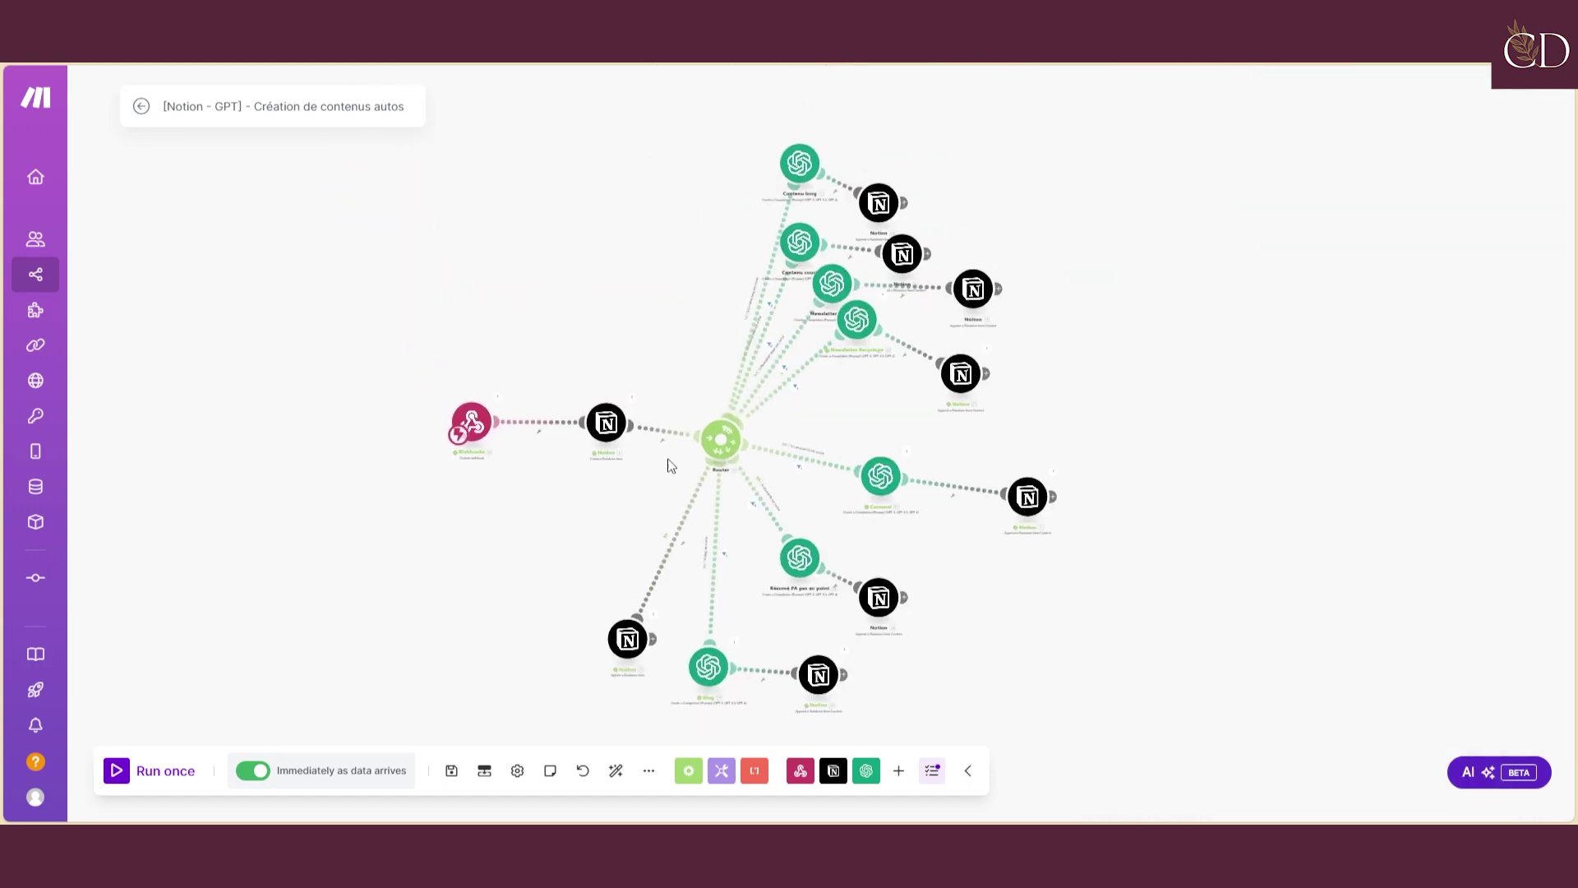
{"action": "left_click_drag", "start_coordinate": [541, 256], "coordinate": [618, 196]}
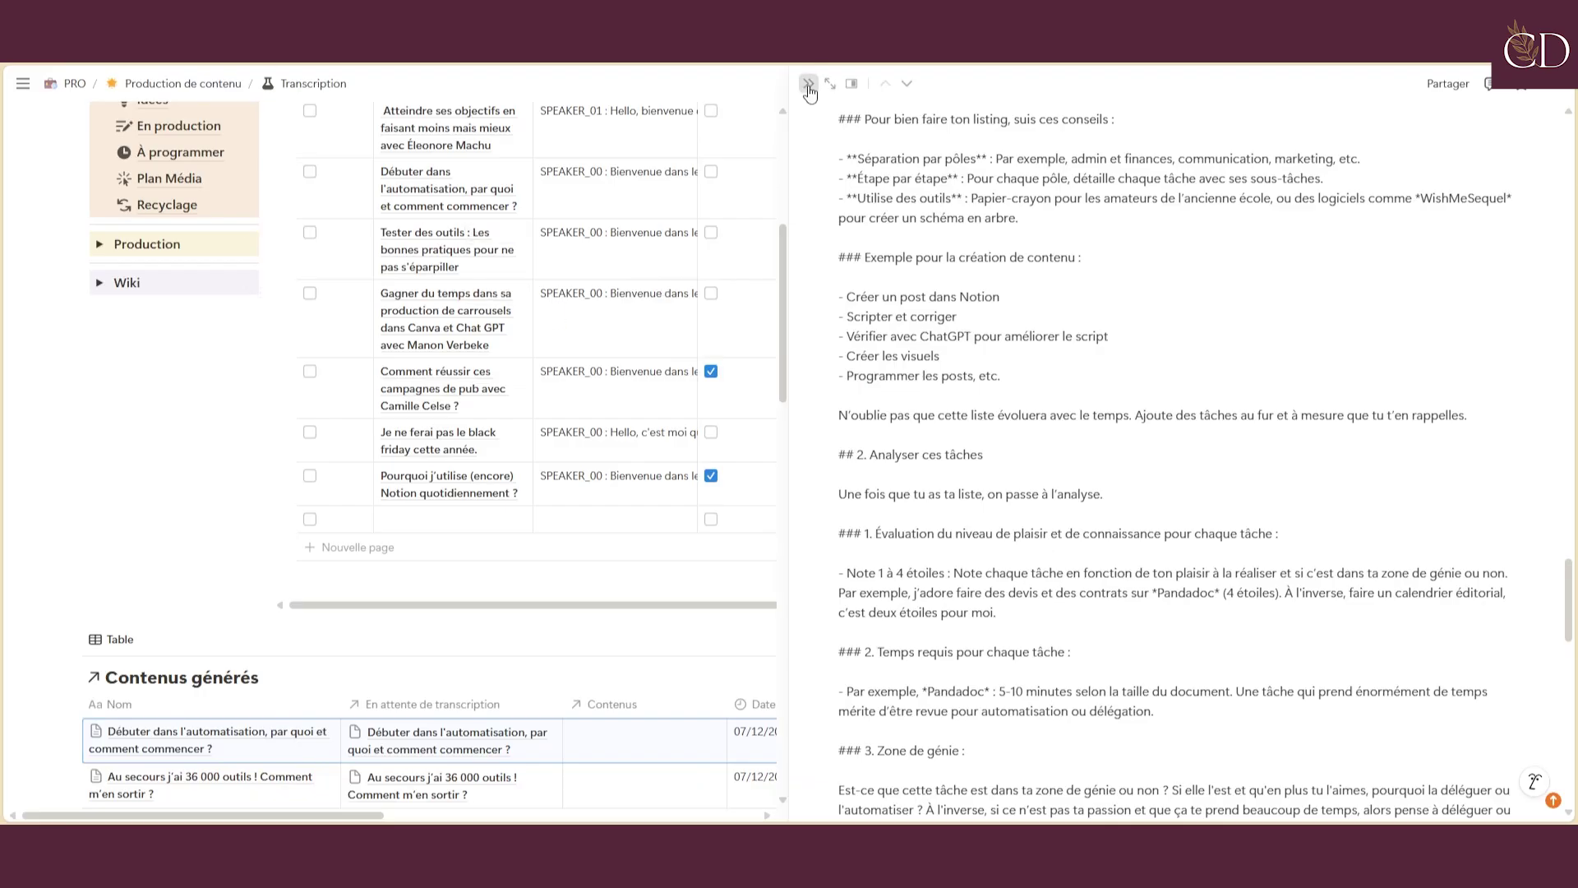
Close the generated article's side peek to reveal the 'En attente de transcription' table
{"action": "left_click", "coordinate": [808, 84]}
{"action": "scroll", "coordinate": [625, 351], "scroll_direction": "up", "scroll_amount": 5}
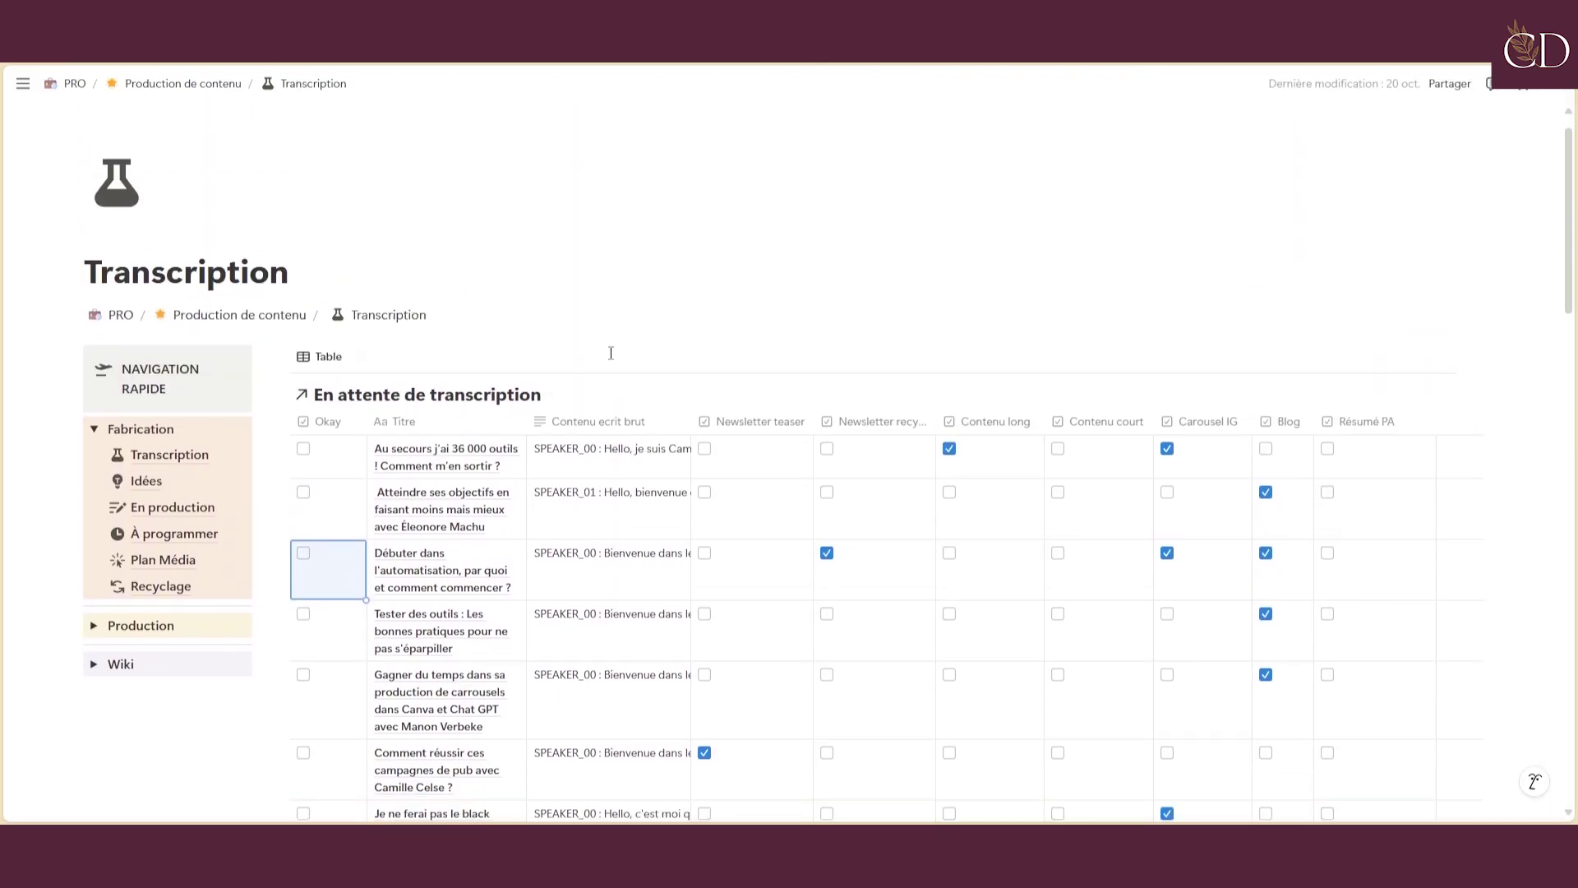
{"action": "scroll", "coordinate": [611, 353], "scroll_direction": "down", "scroll_amount": 1}
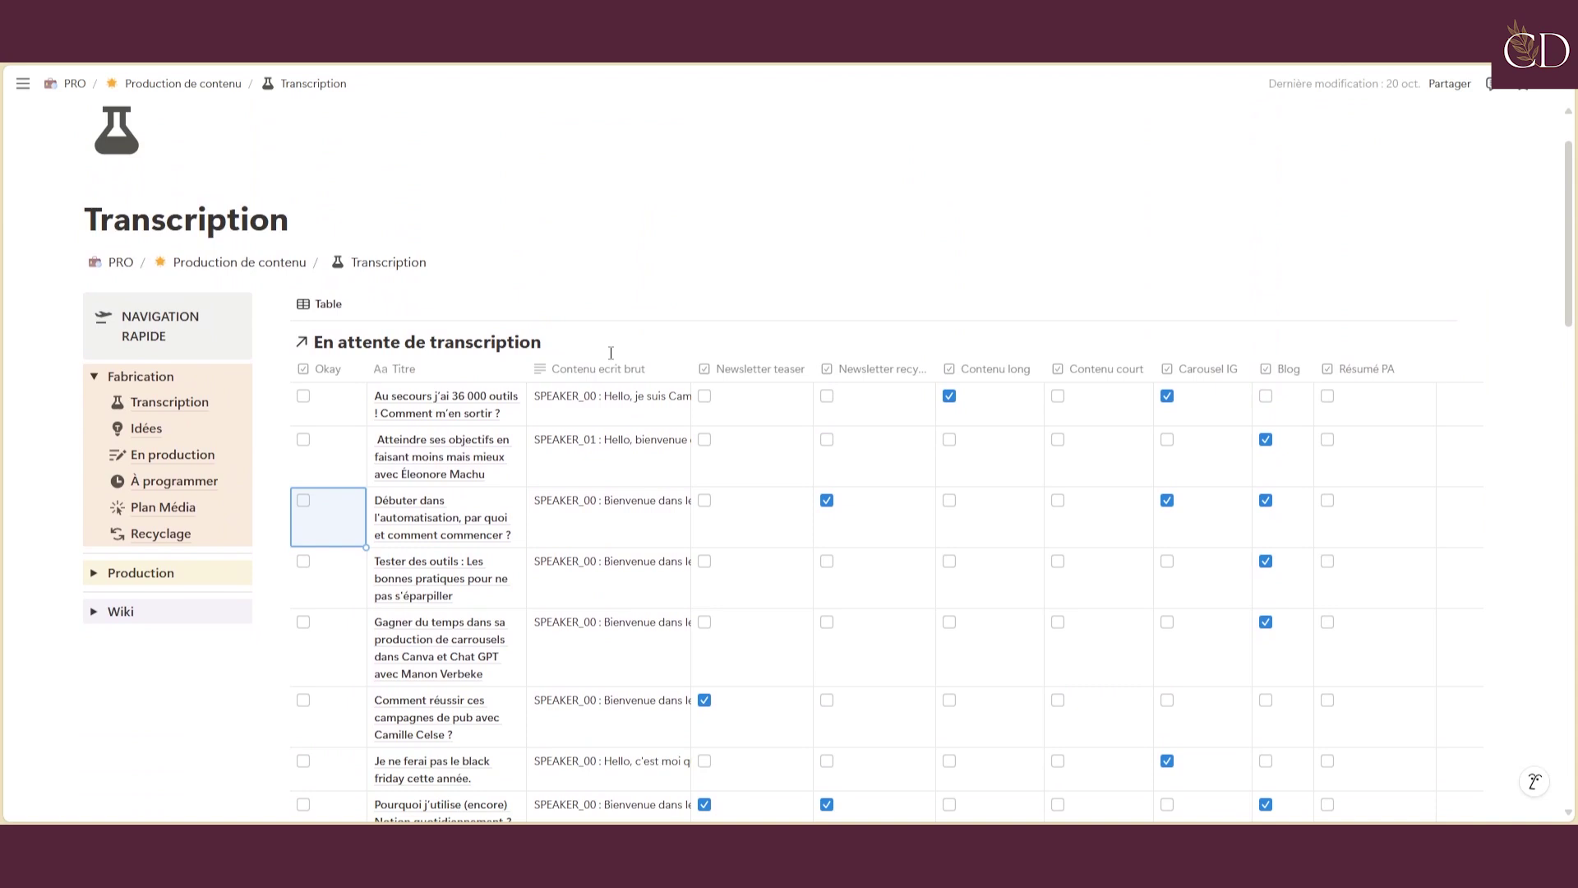